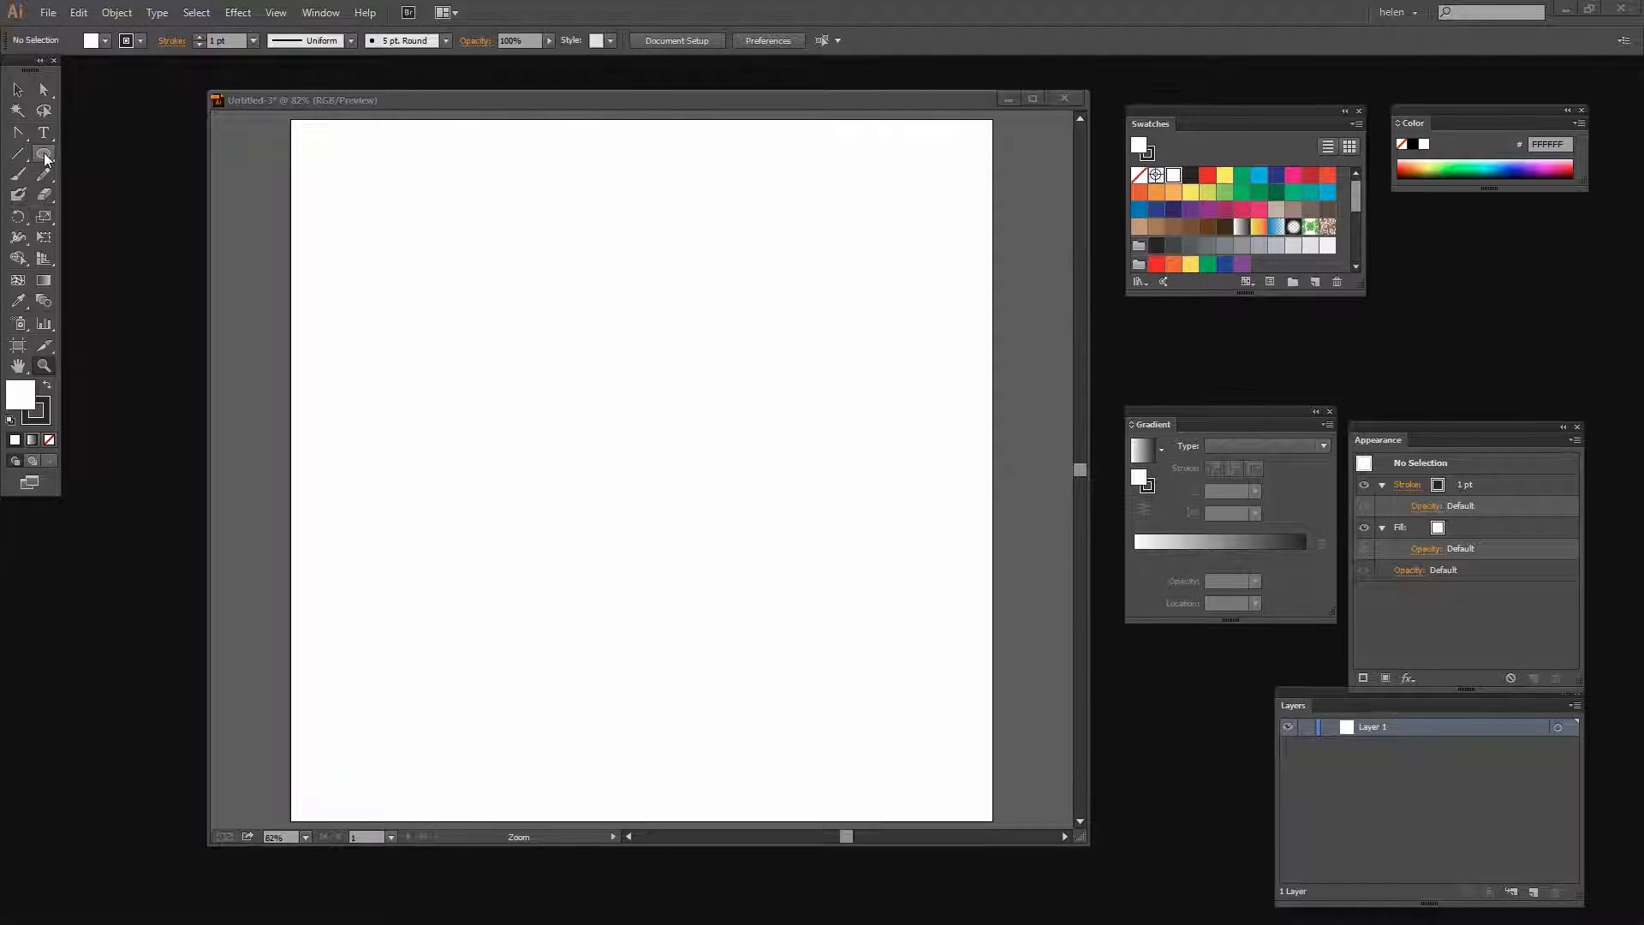
Draw a small 19.512 pt circle near the artboard centre with white fill and stroke set to None
drag(45, 158, 100, 196)
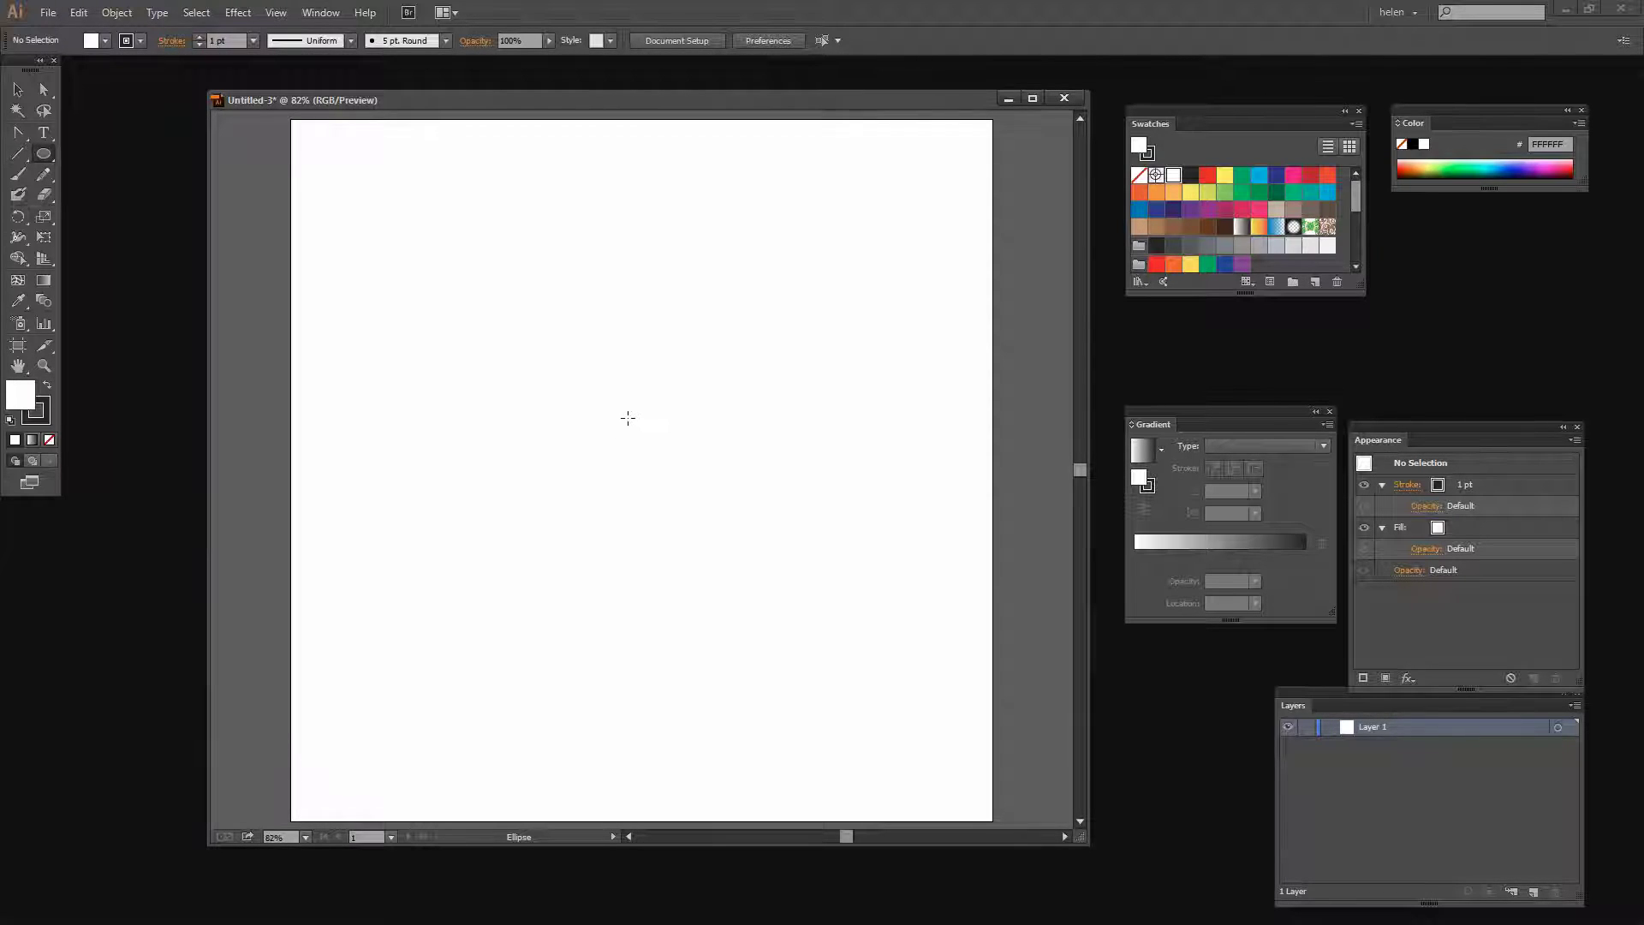
drag(582, 423, 588, 431)
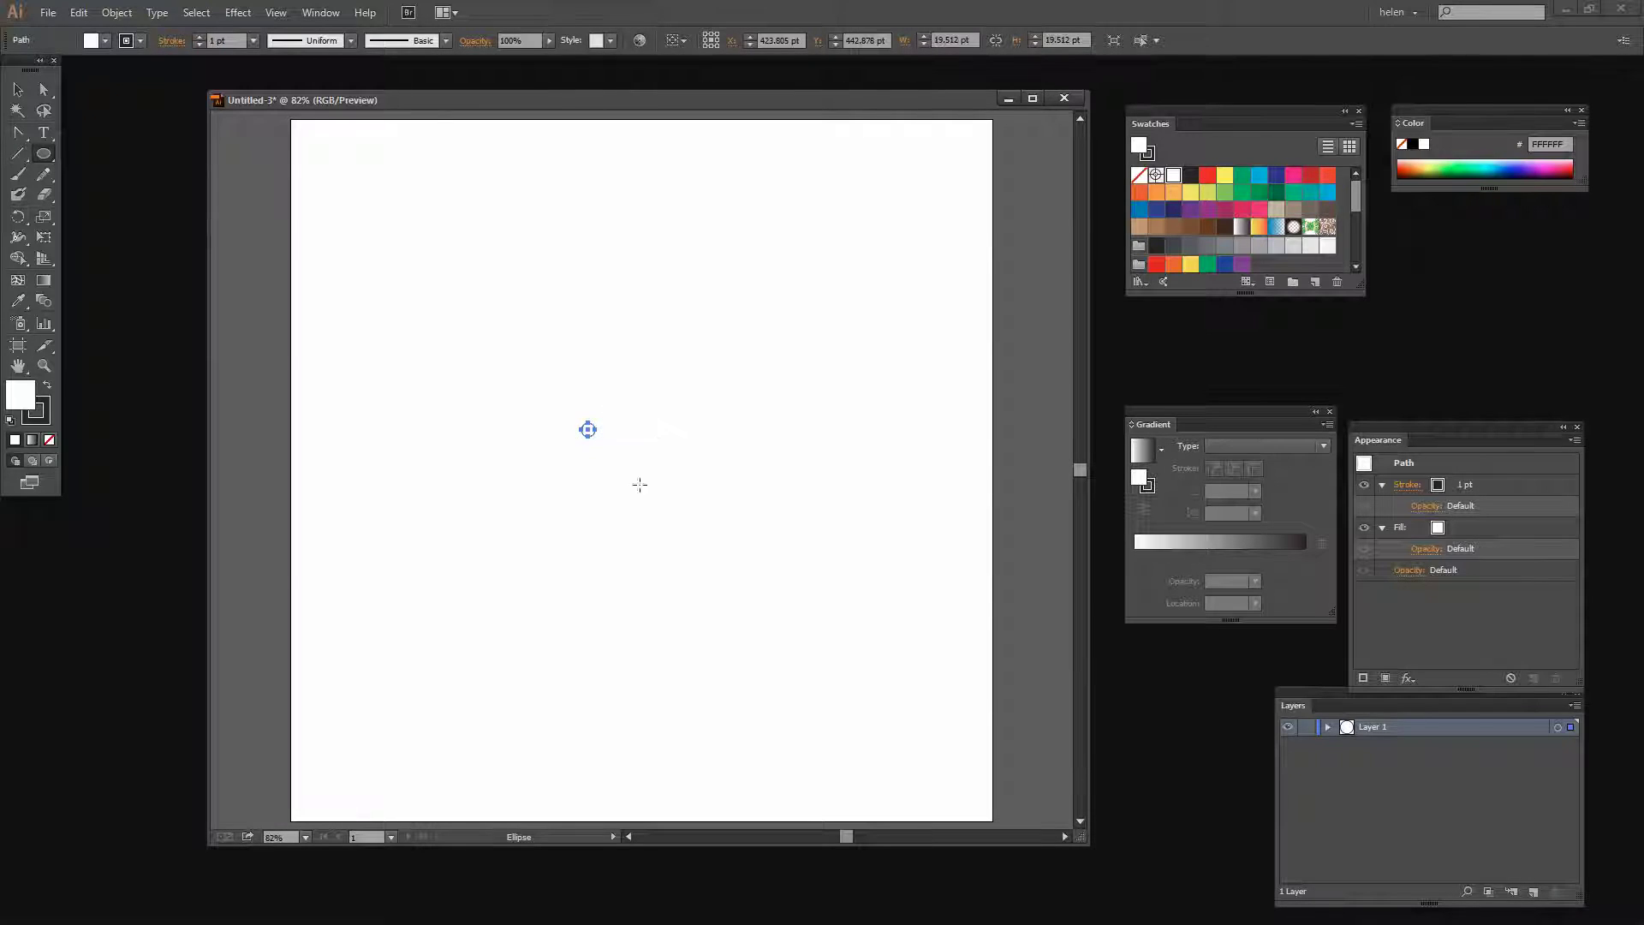
click(38, 420)
click(50, 440)
click(20, 395)
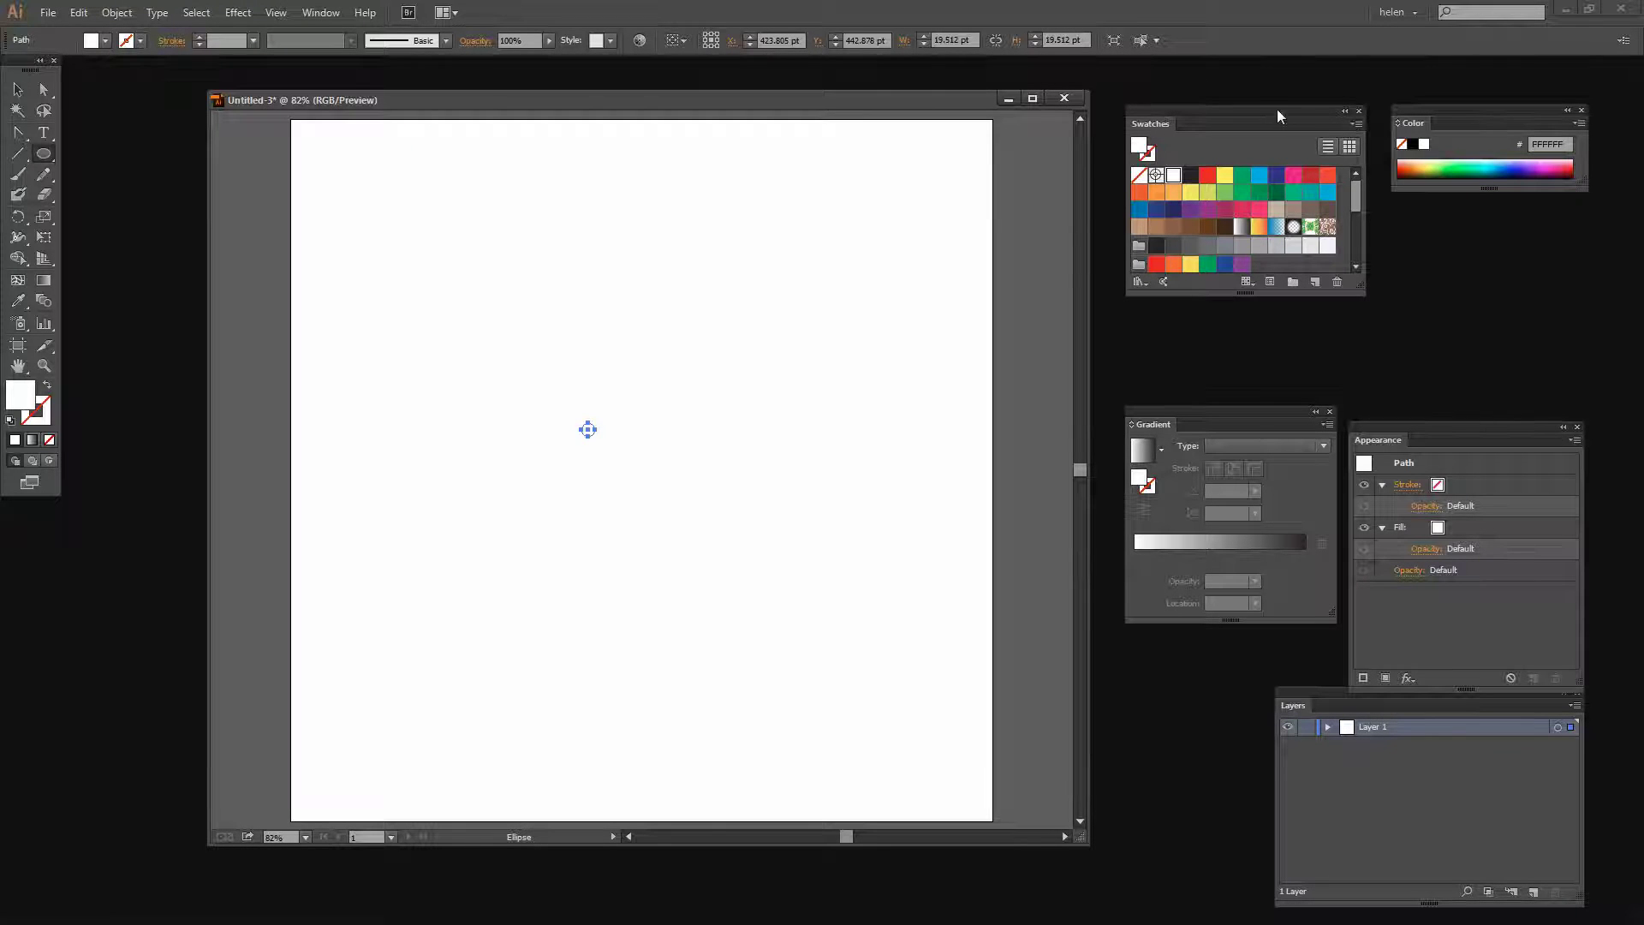
drag(1276, 109, 1269, 111)
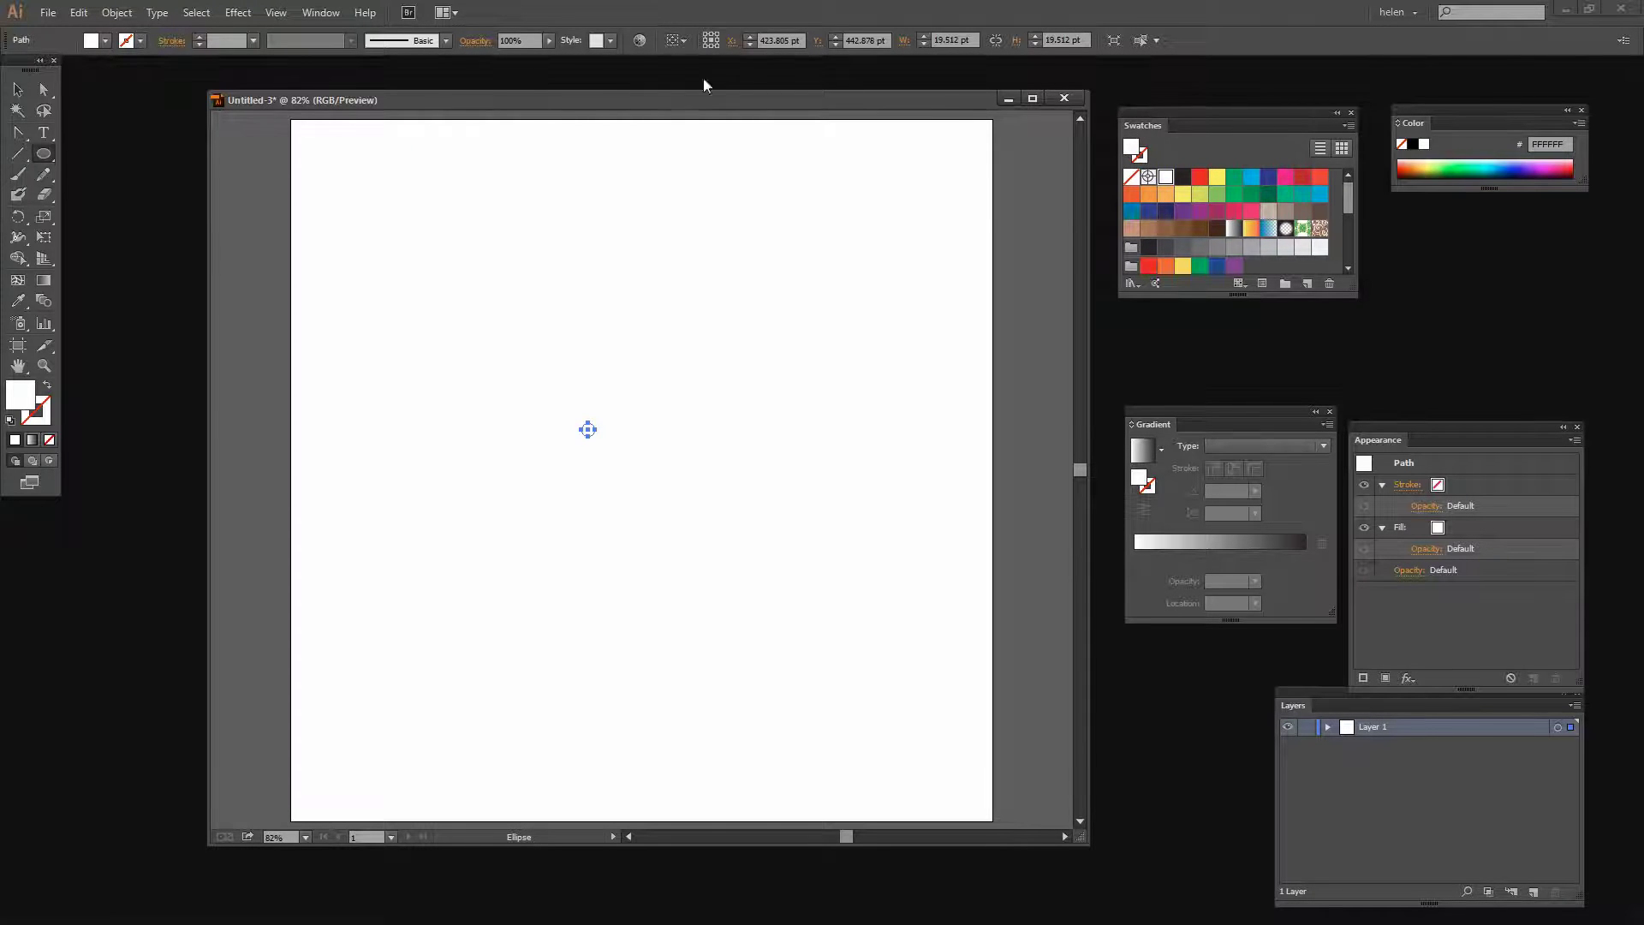
click(321, 13)
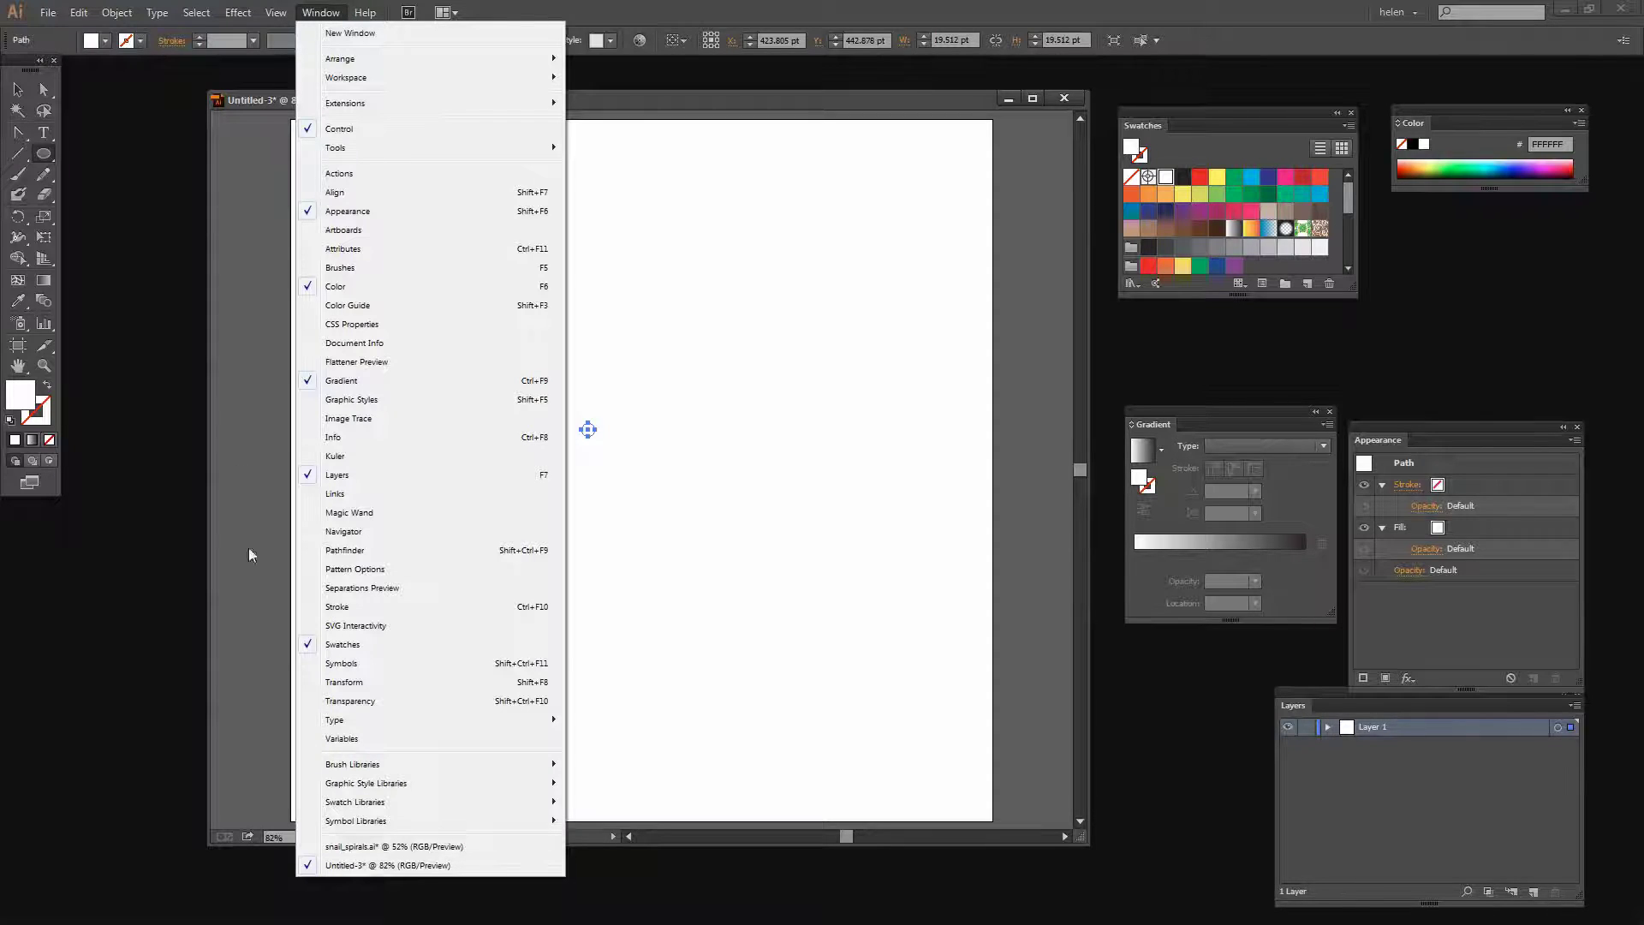
Open the Gradients > Color Combinations swatch library from the Swatches panel menu
click(1272, 113)
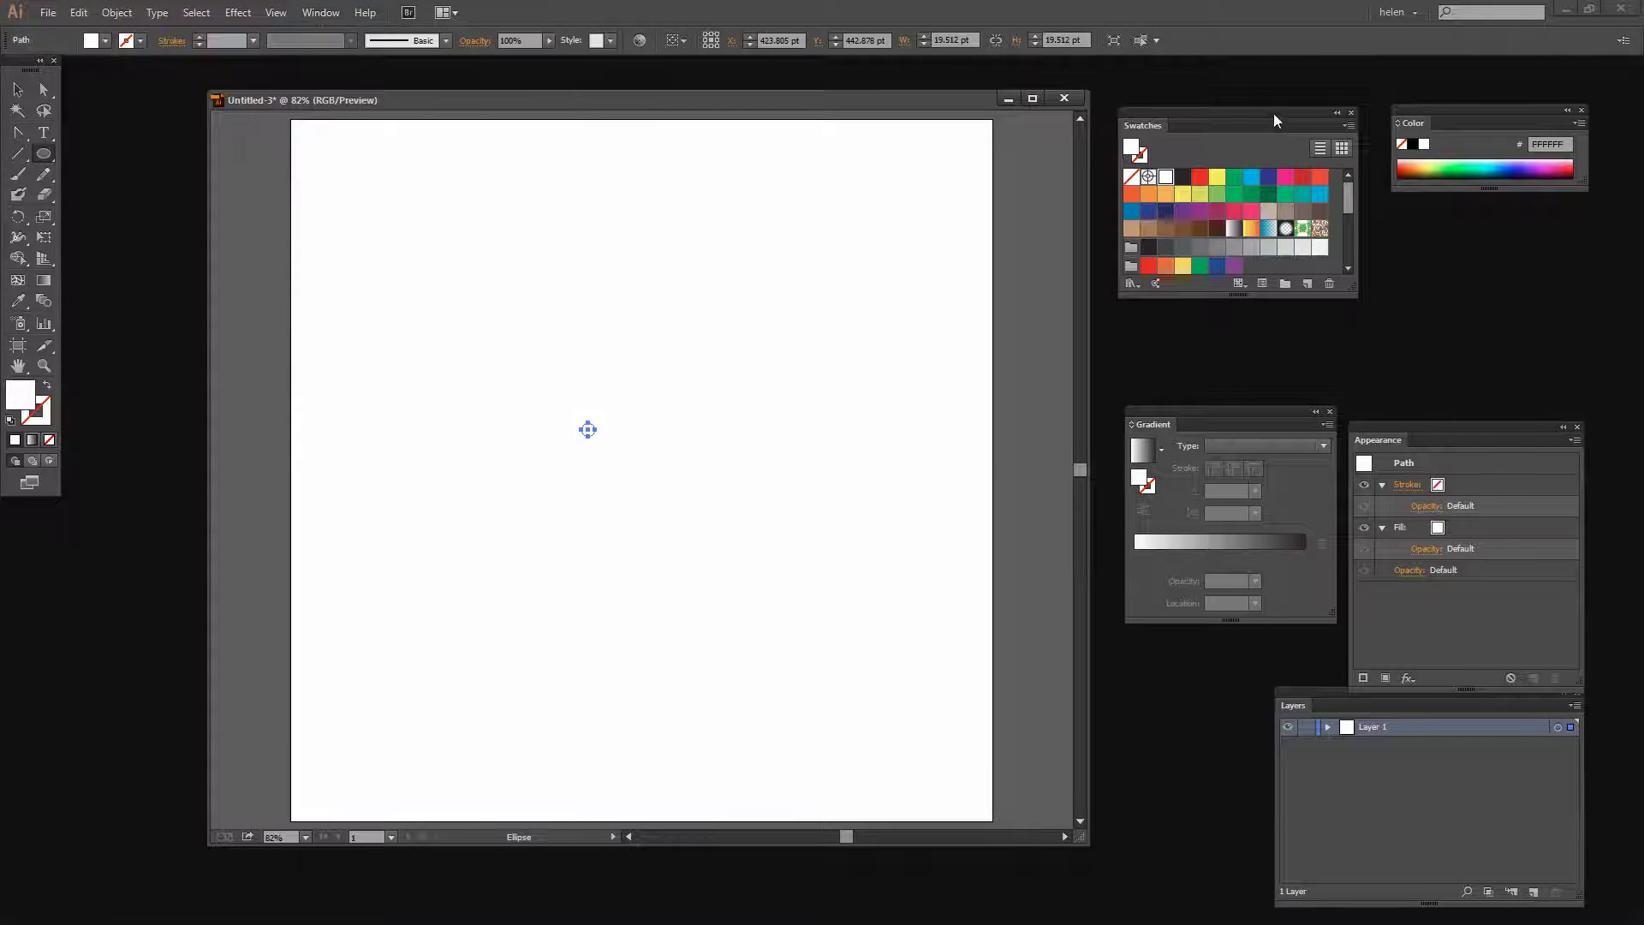
click(1348, 126)
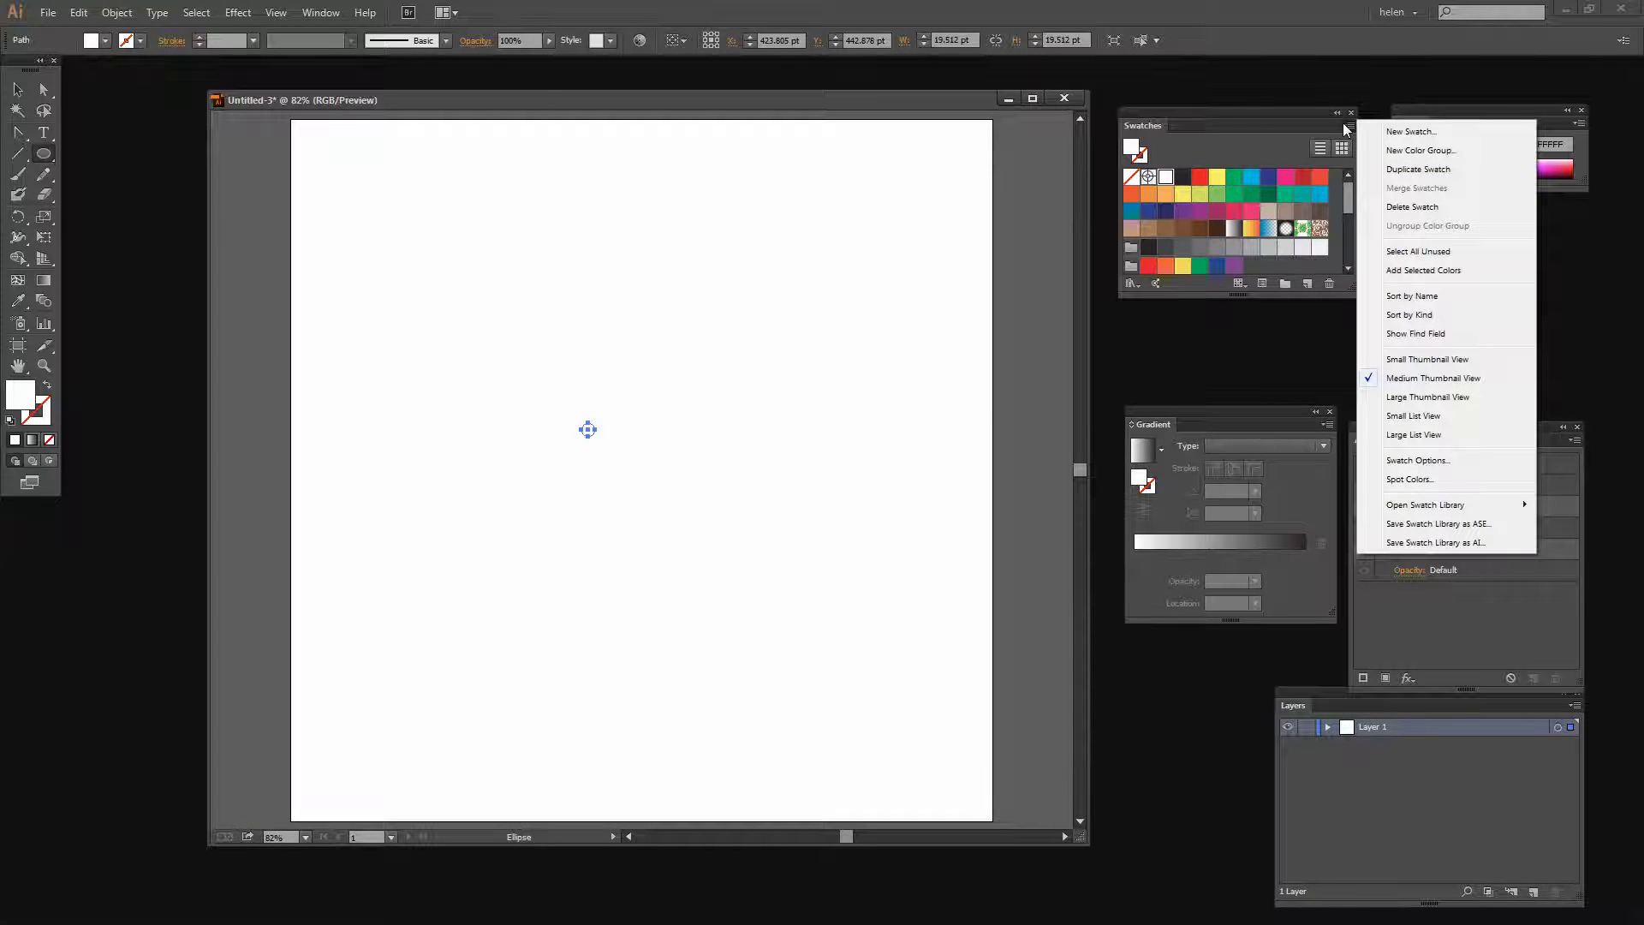
mouse_move(1406, 512)
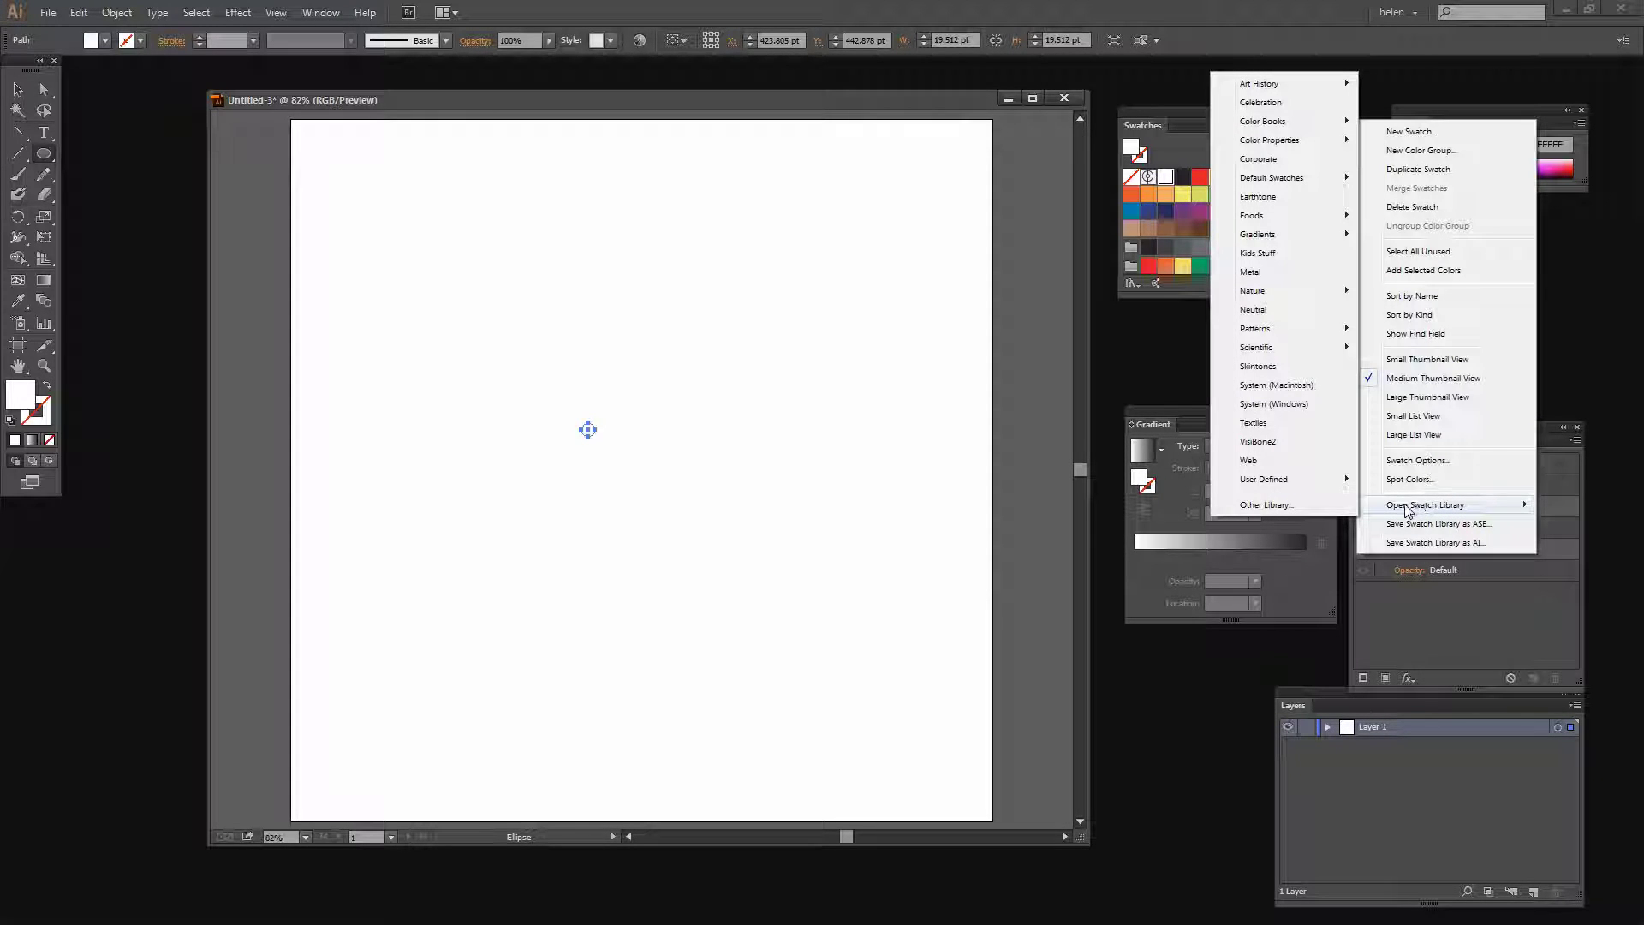
mouse_move(1252, 241)
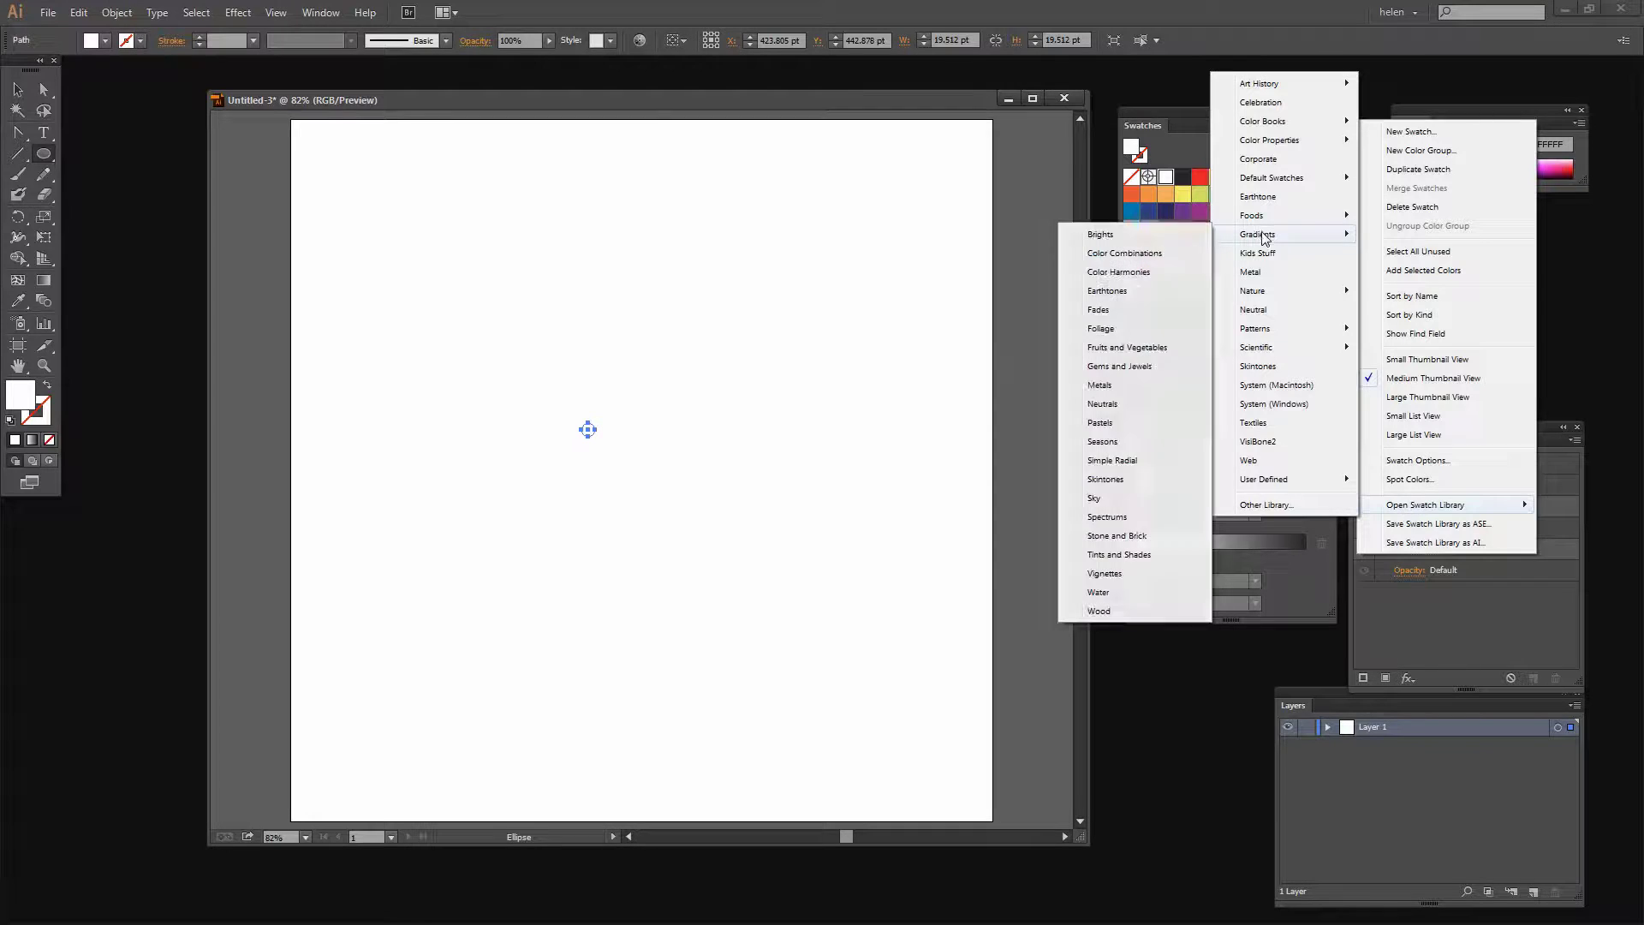
click(1118, 254)
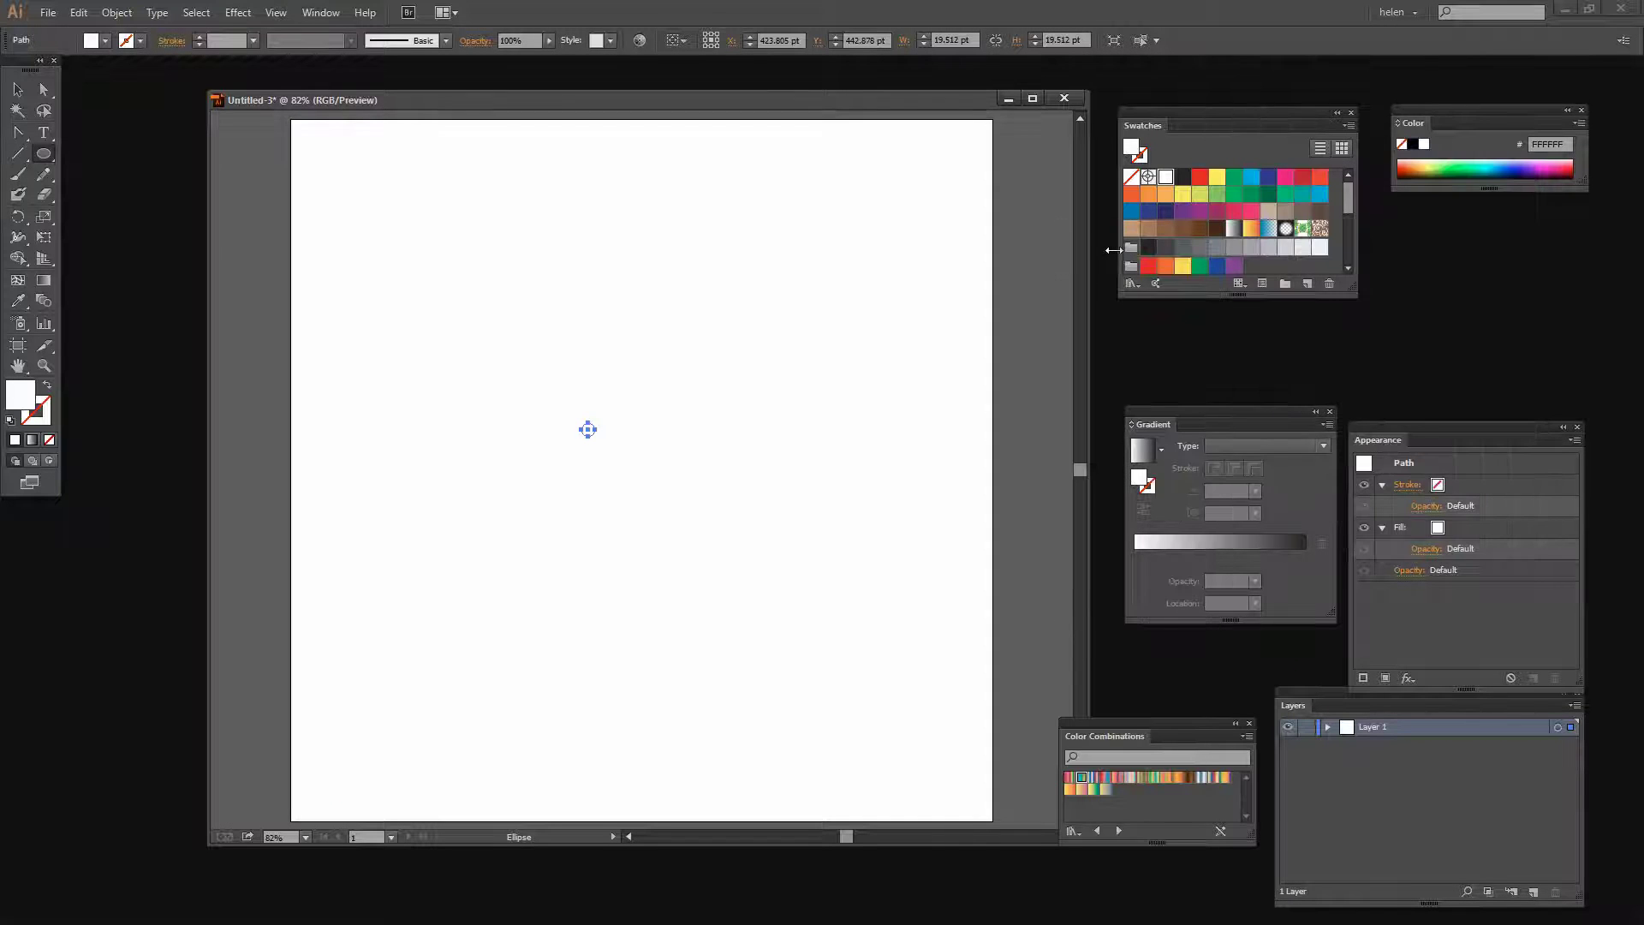
Fill the circle with the Purple, Green, Gold gradient swatch after briefly trying Magenta, Green, Yellow
click(1082, 779)
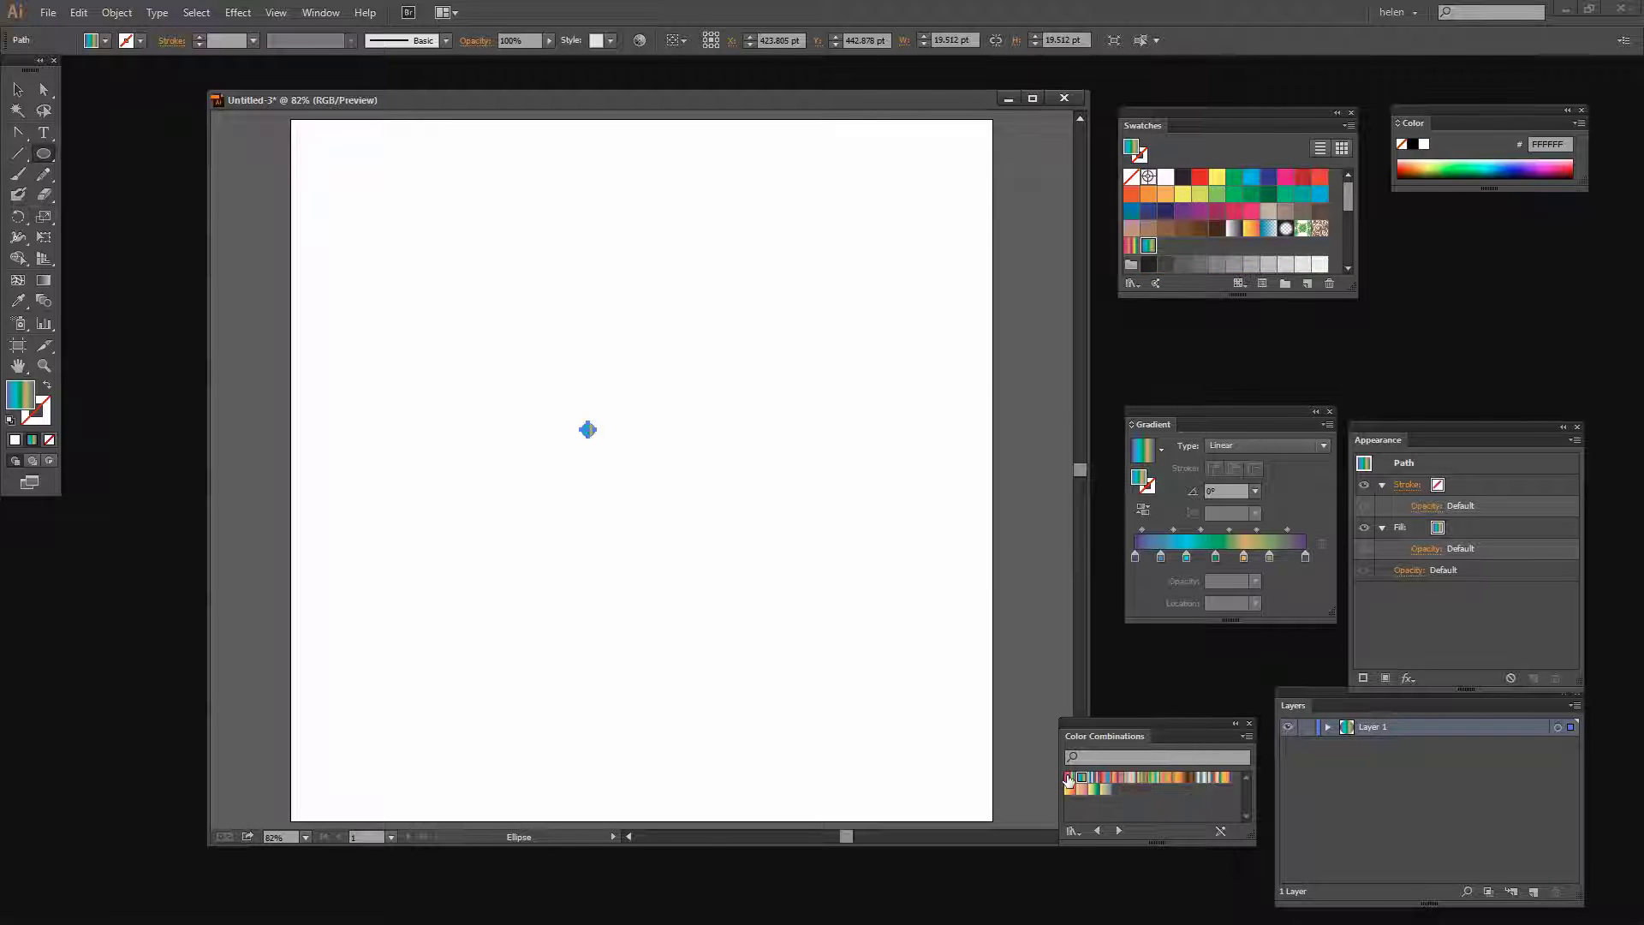
click(1068, 777)
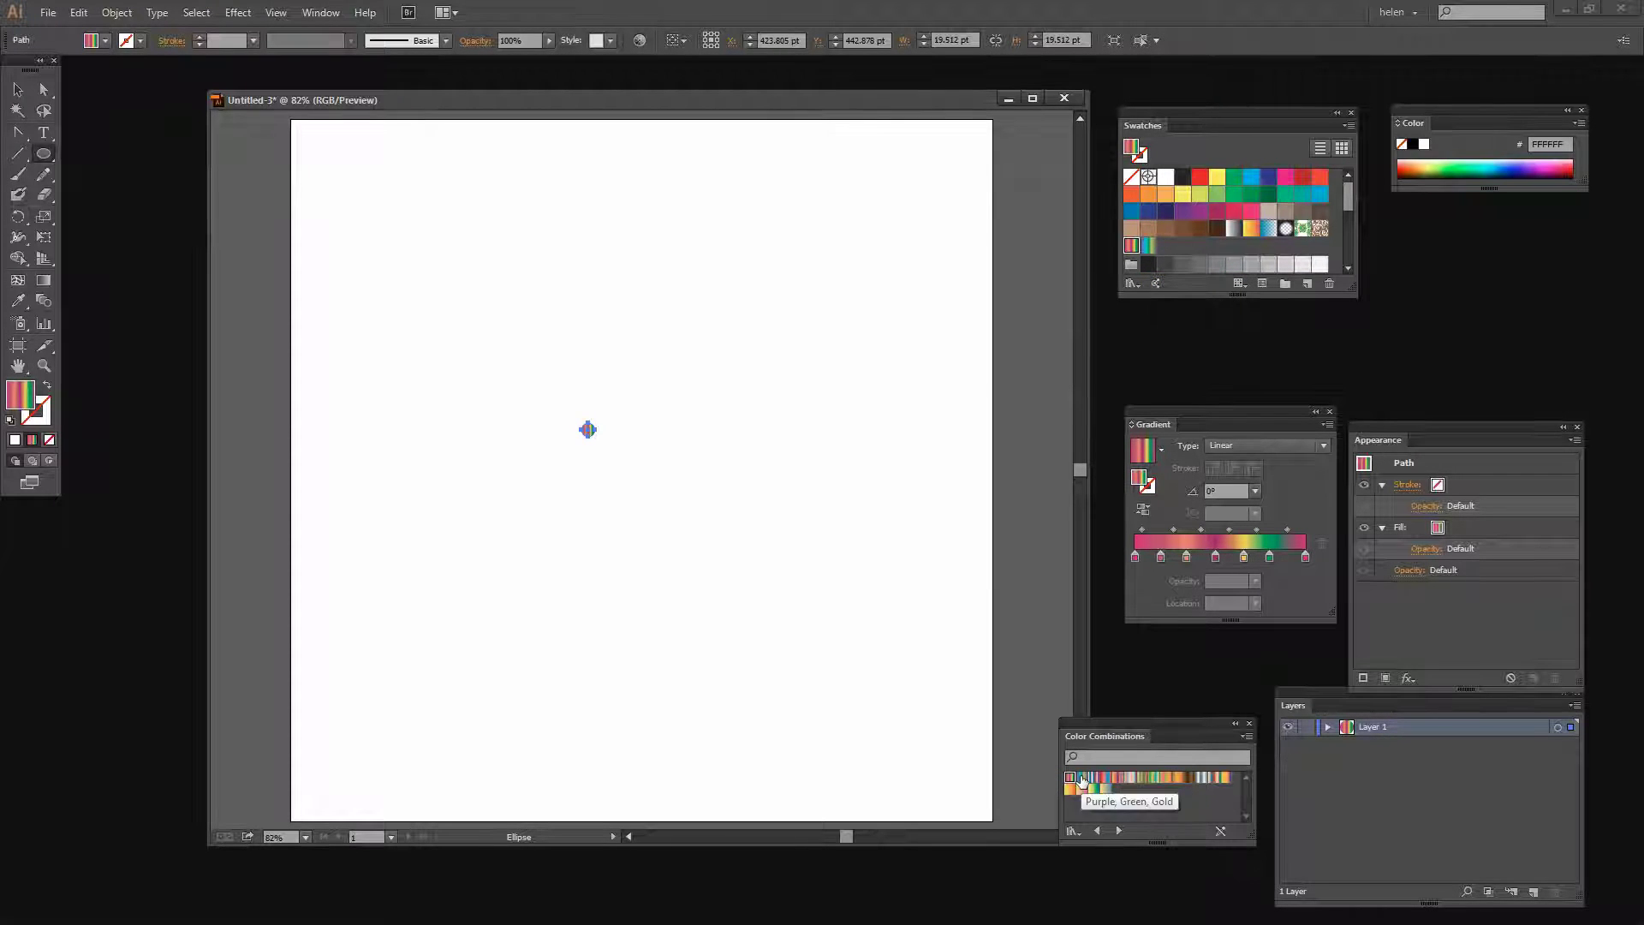
click(1081, 778)
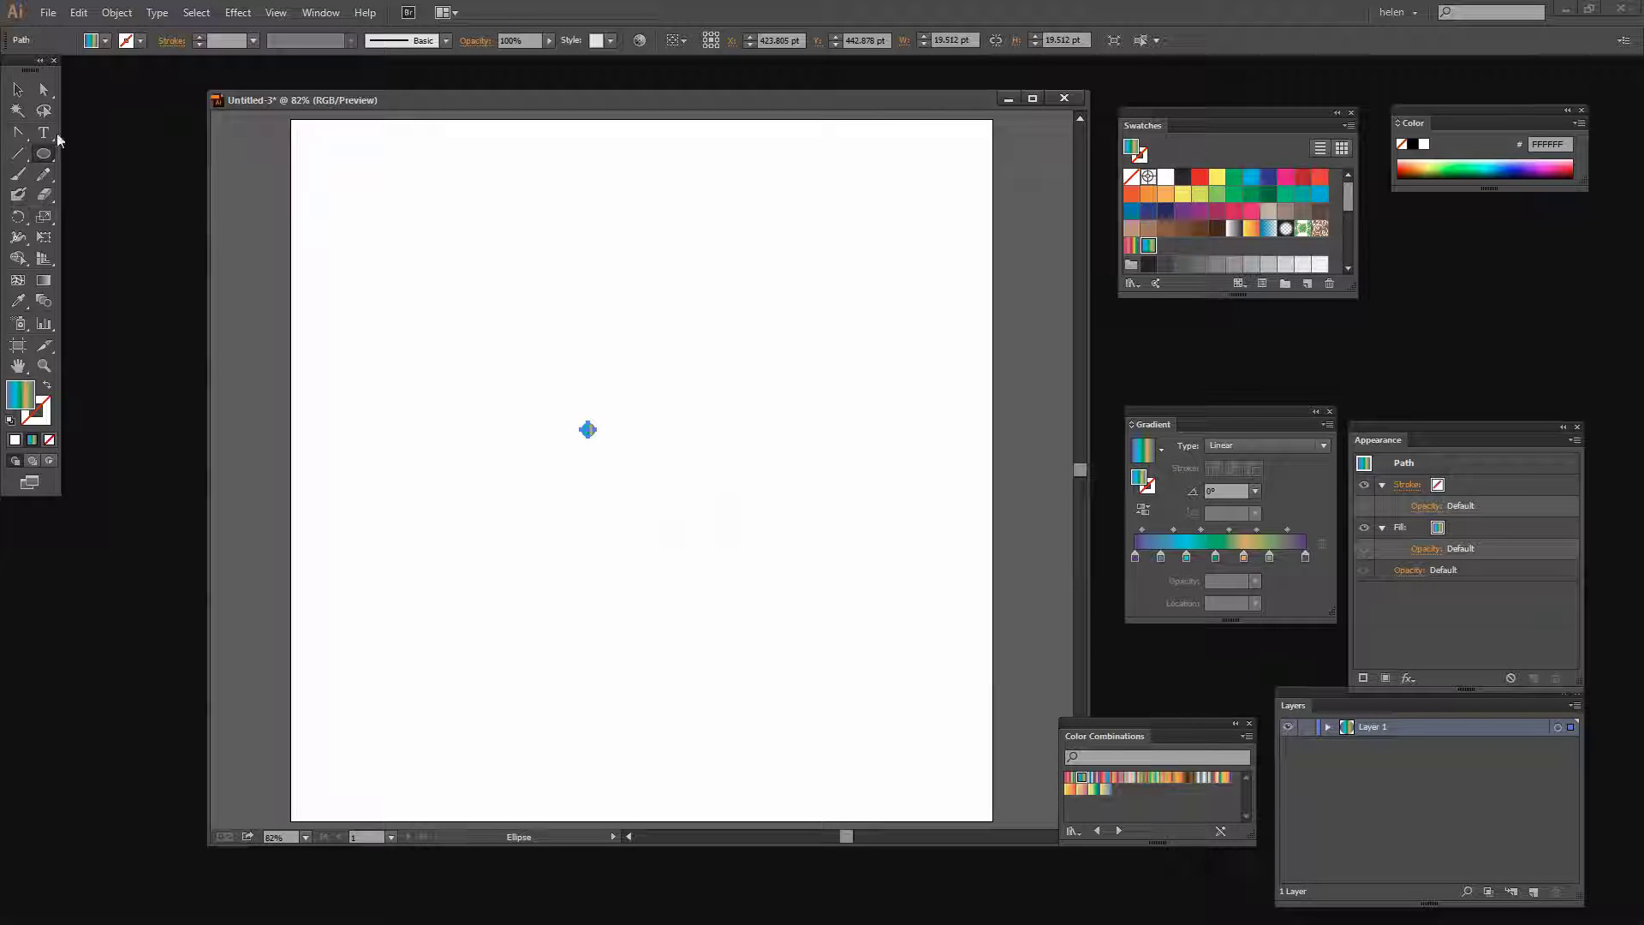
Zoom in closely on the circle and move the Gradient panel beside it
click(44, 364)
drag(563, 399, 620, 468)
drag(1198, 412, 862, 233)
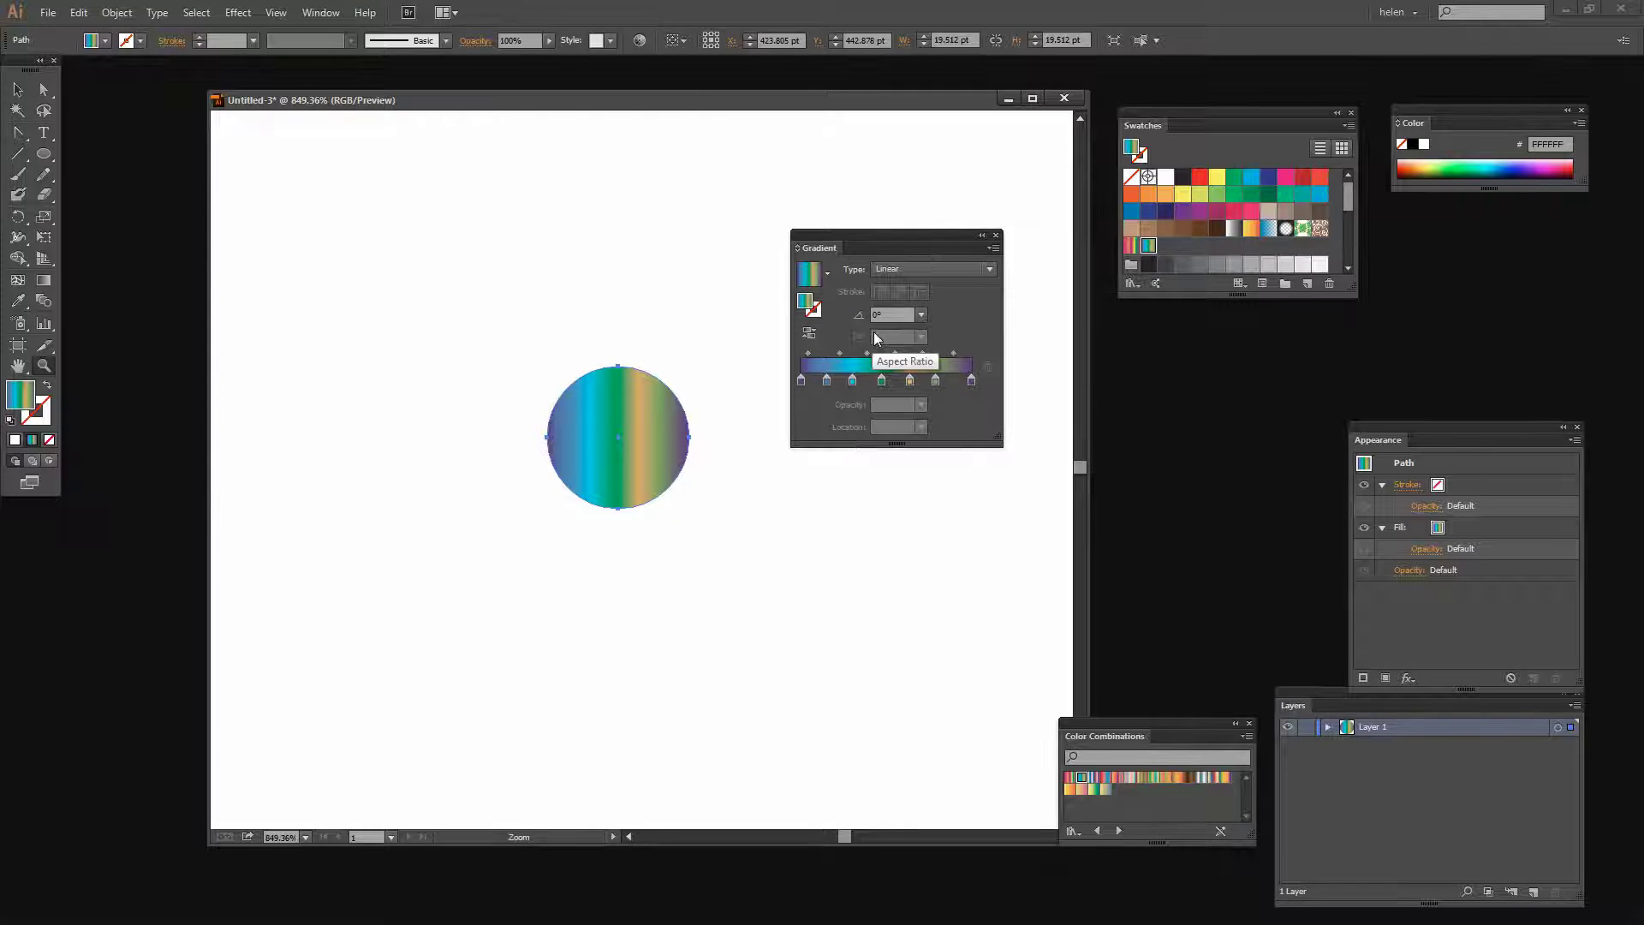
click(319, 13)
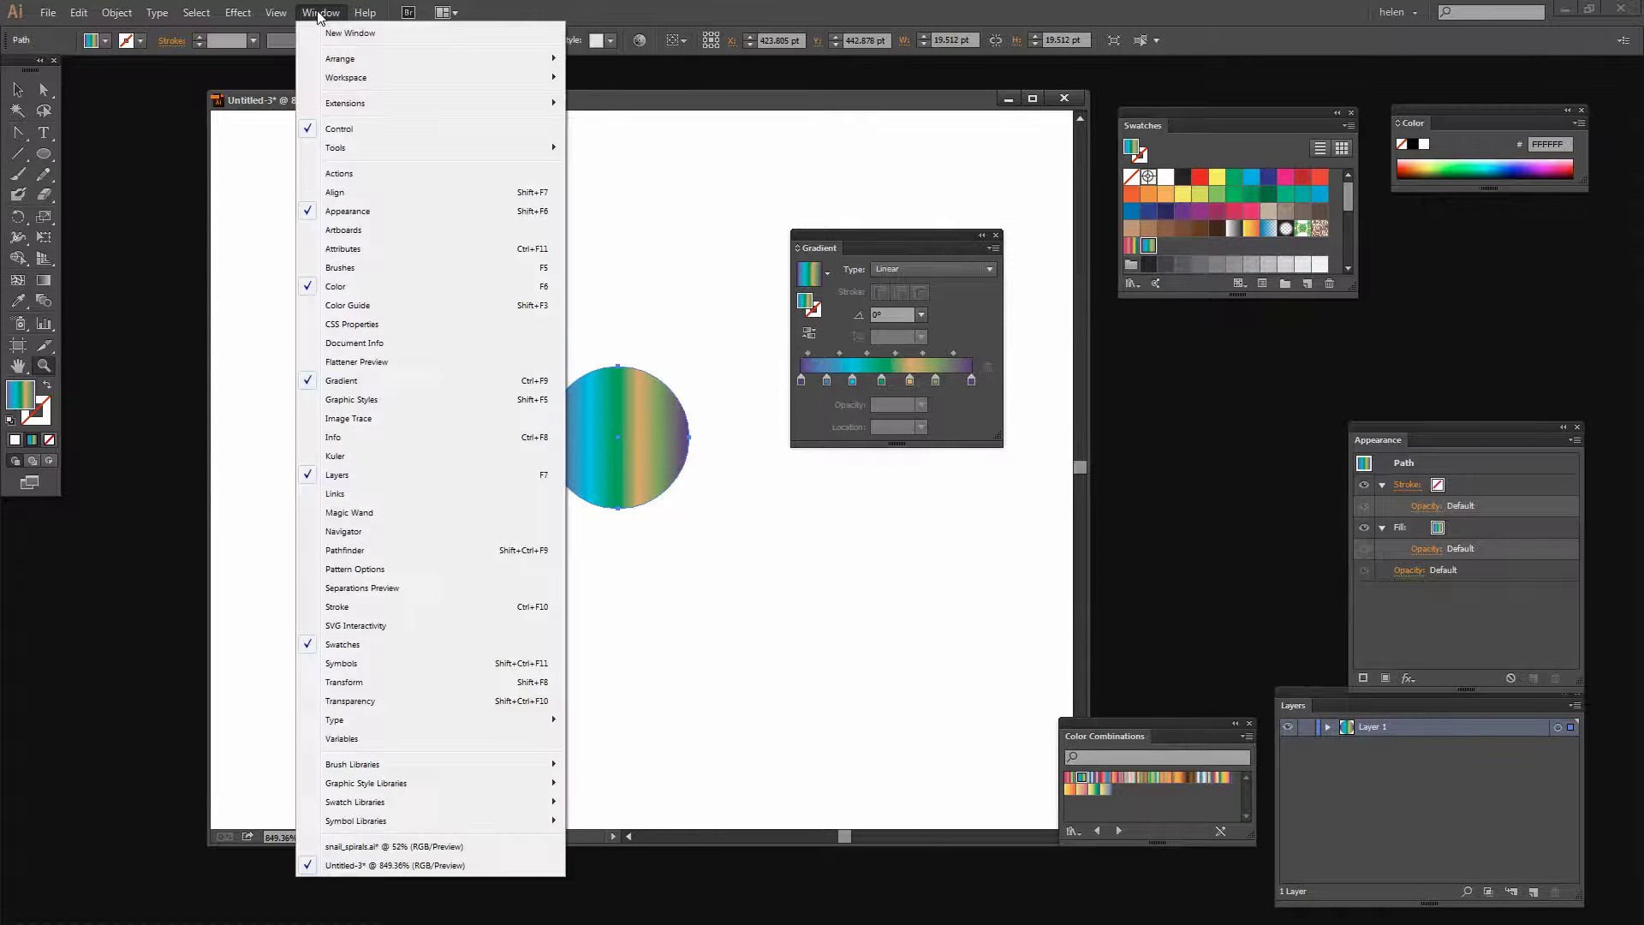
click(863, 233)
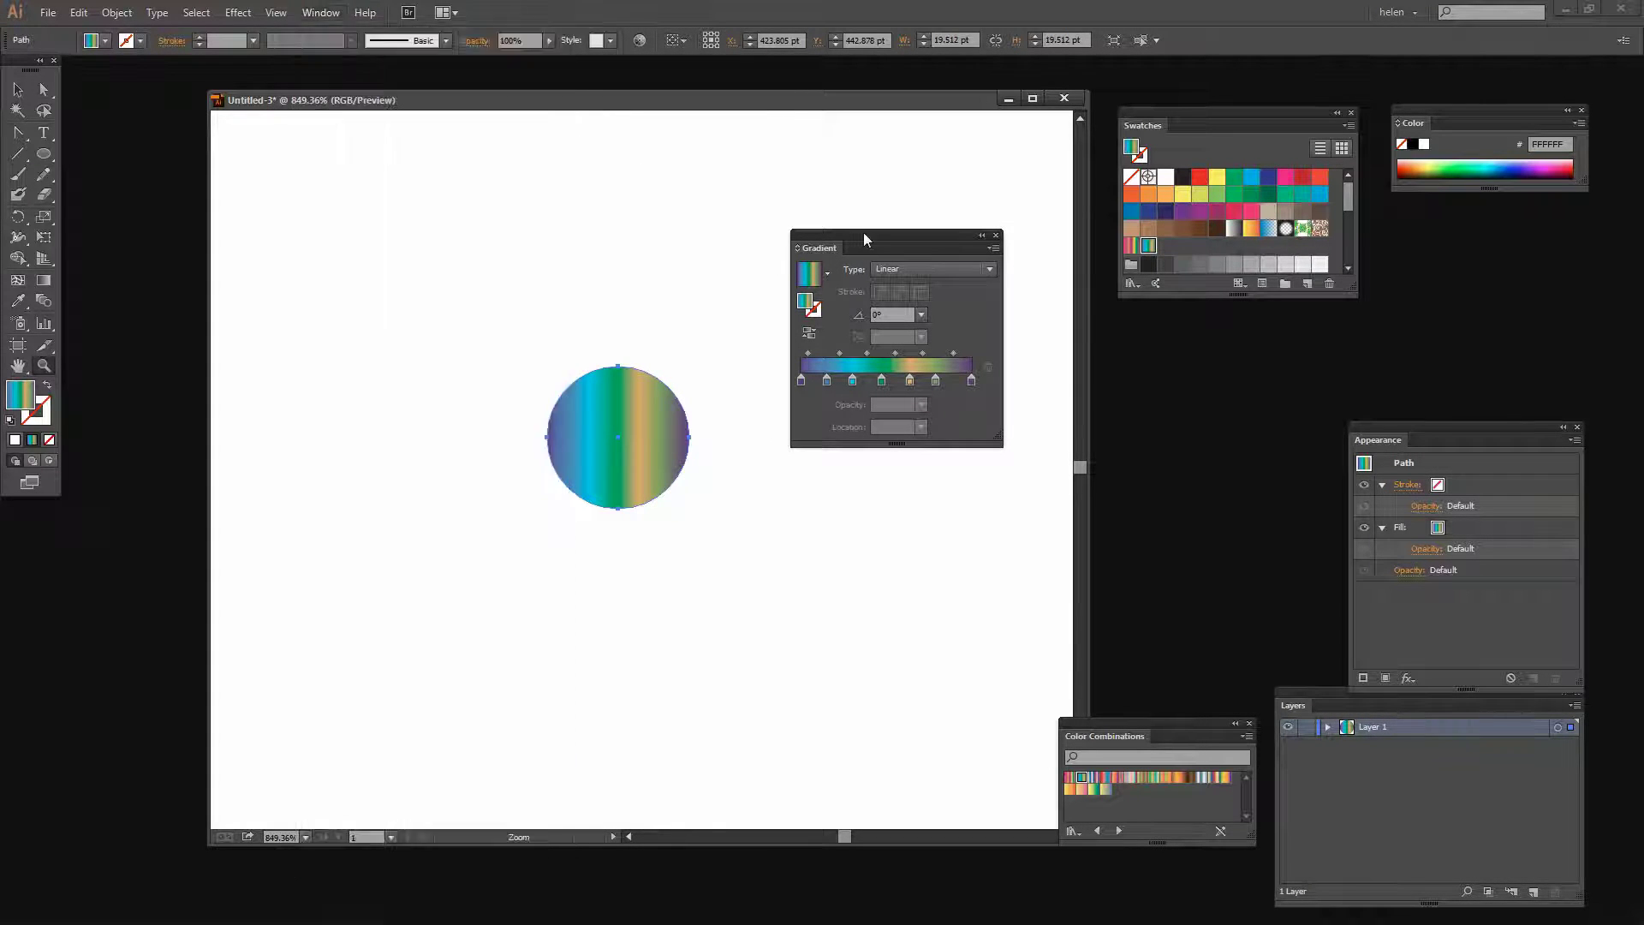
Shift gradient stops, add right-side copies of the cyan and purple stops, and adjust the midpoints
drag(827, 381, 917, 383)
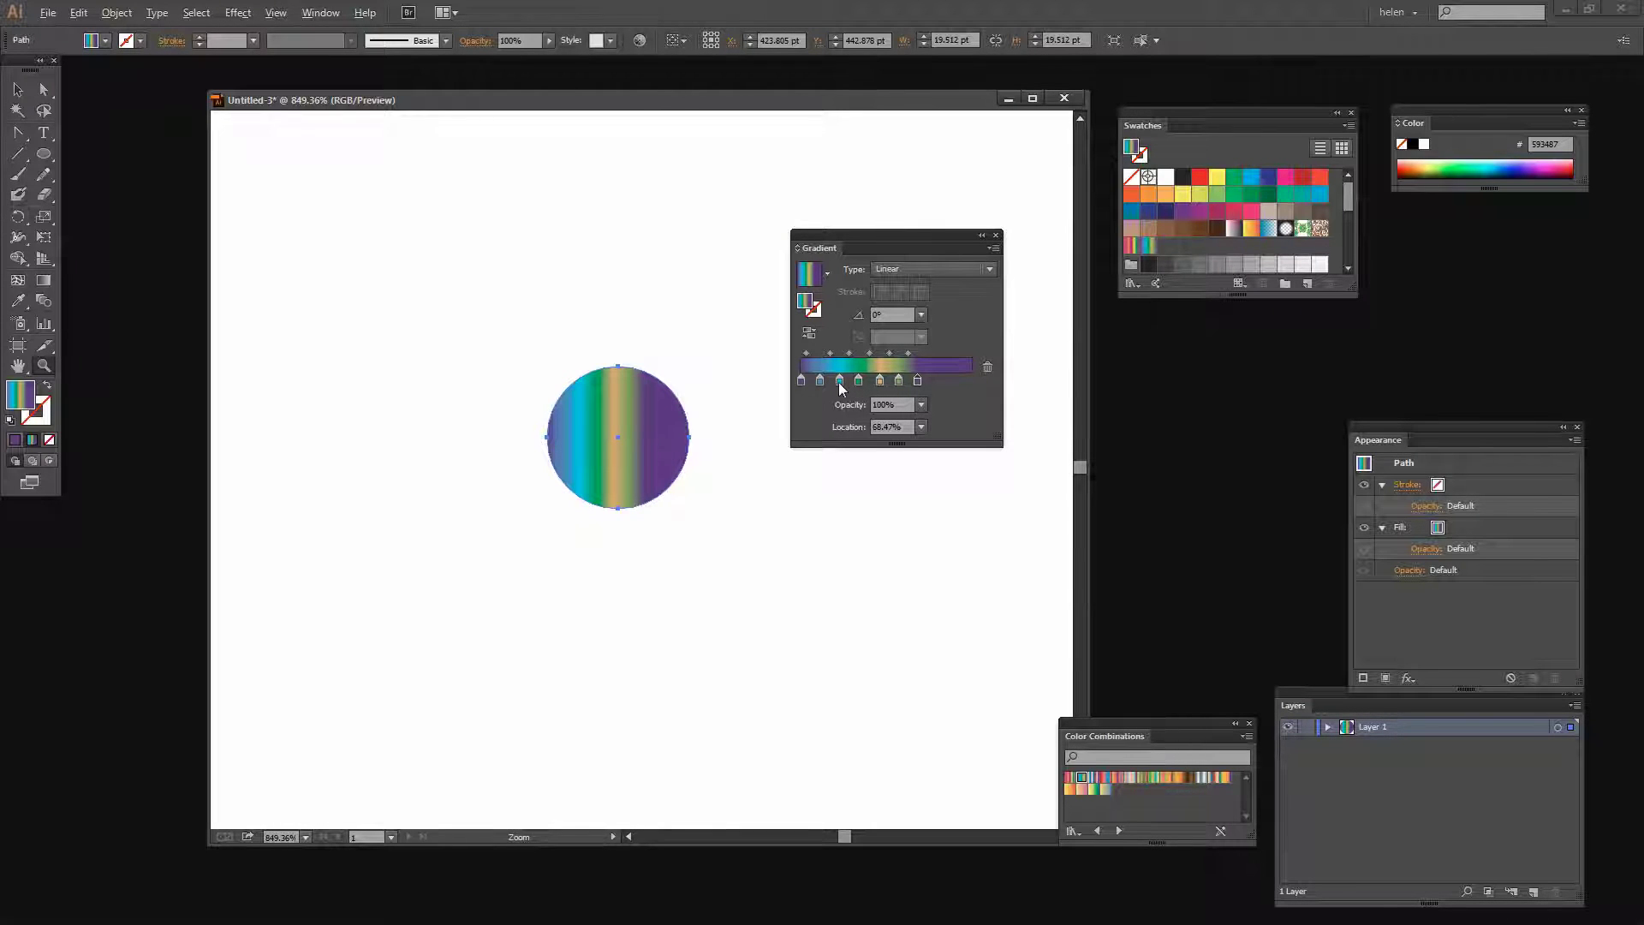
drag(840, 388, 950, 381)
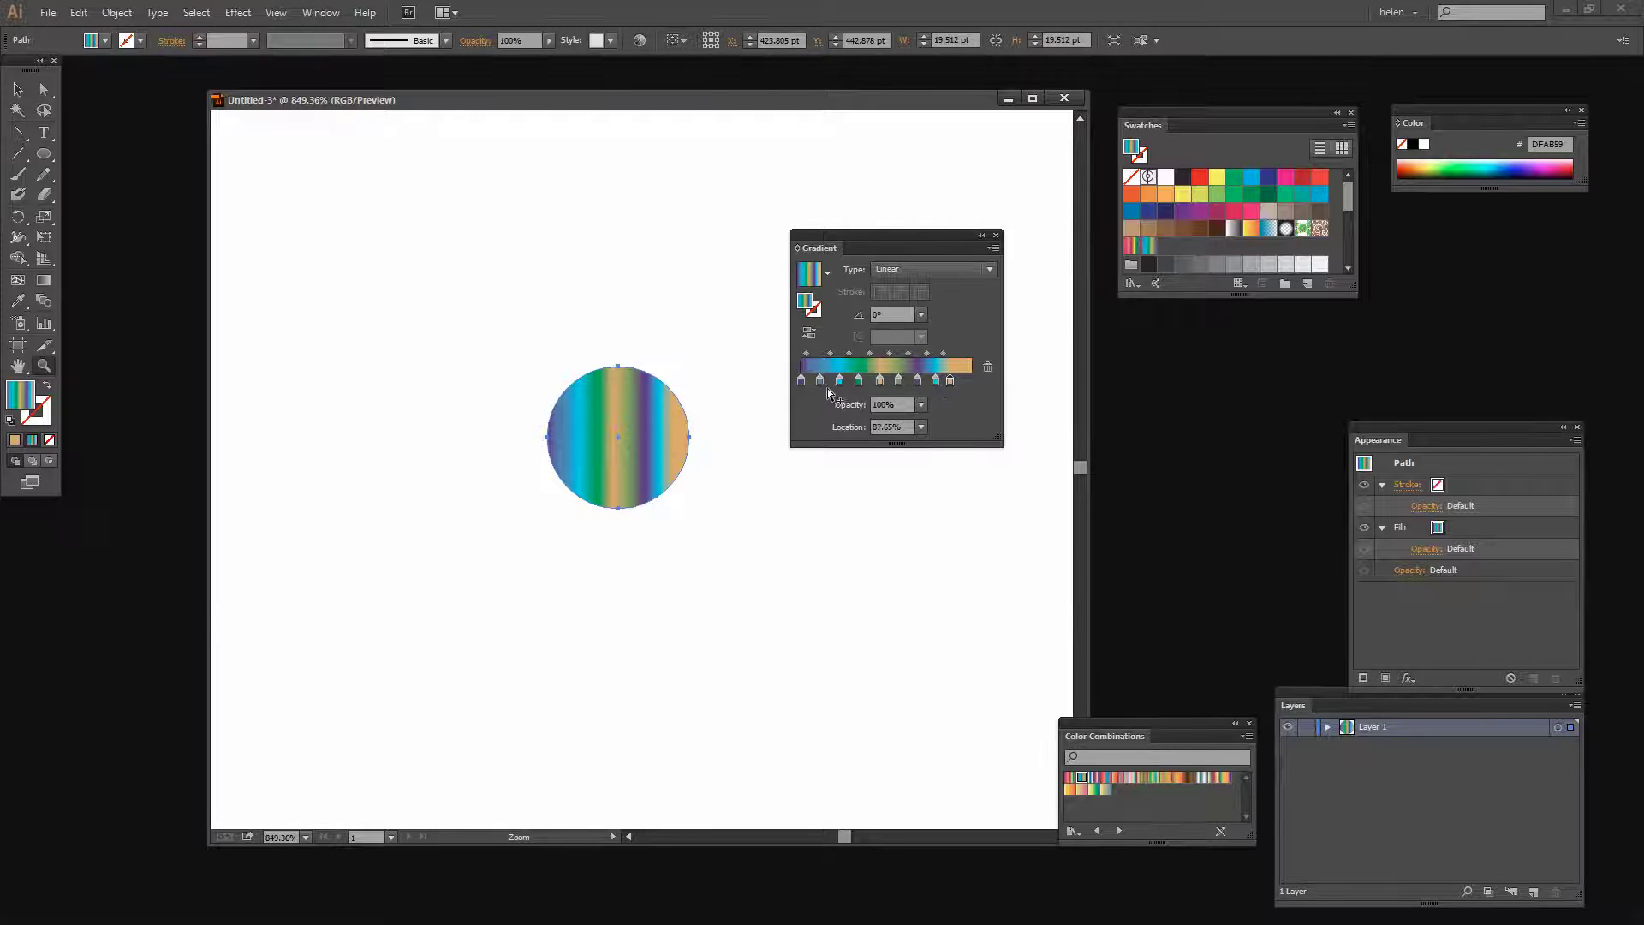
drag(801, 381, 980, 394)
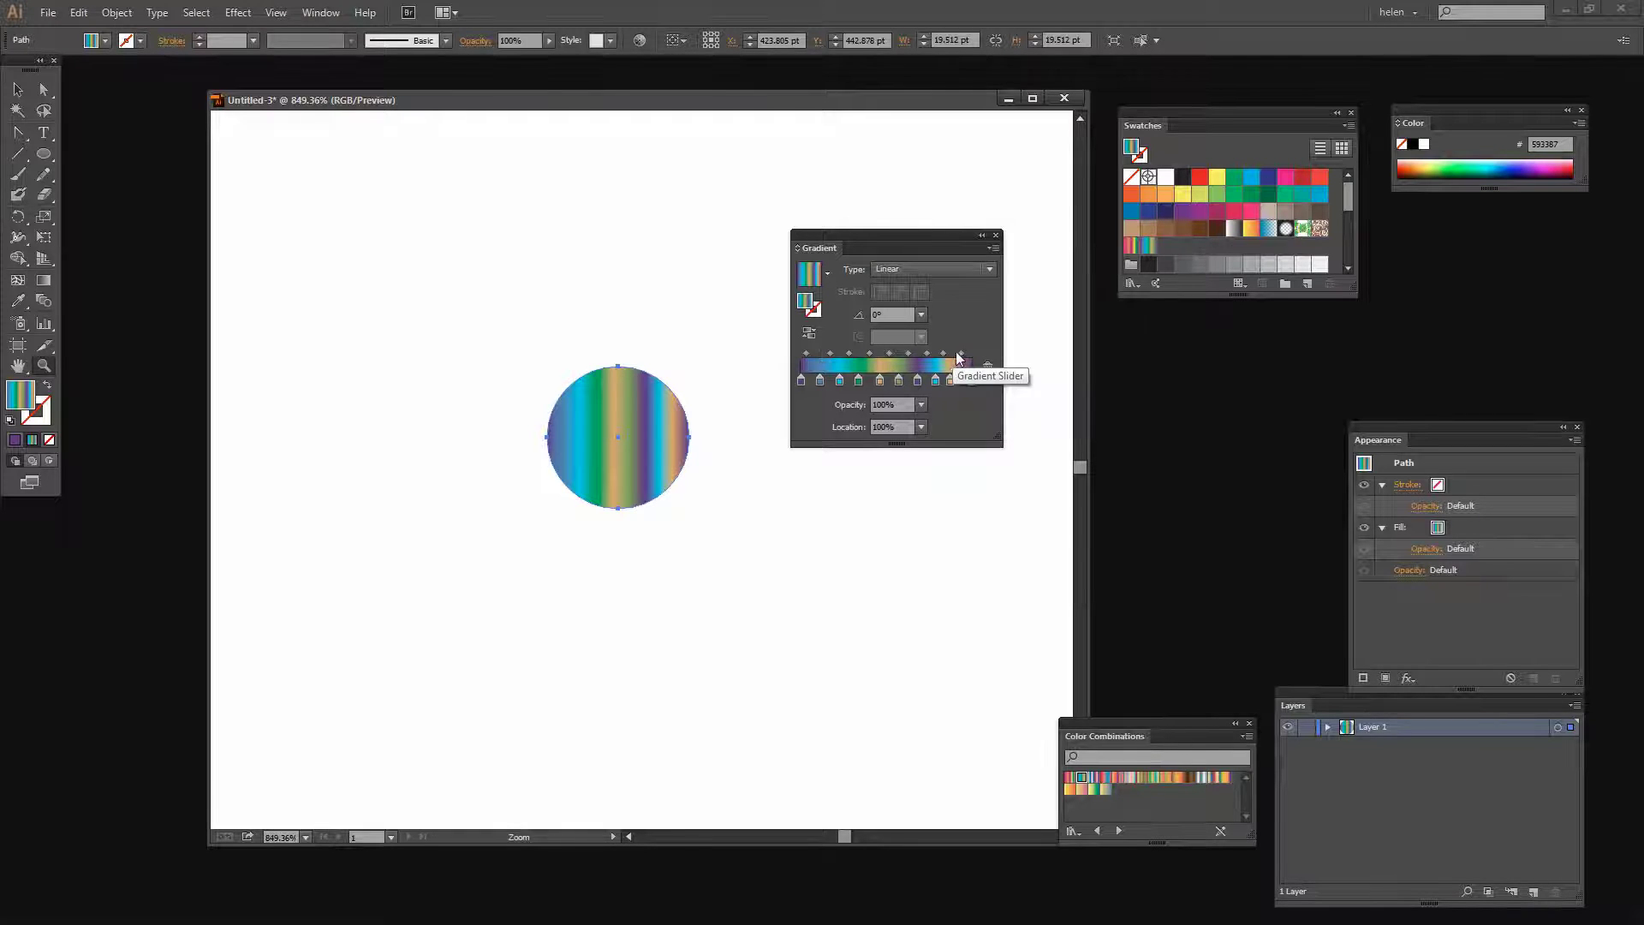
drag(943, 353, 952, 356)
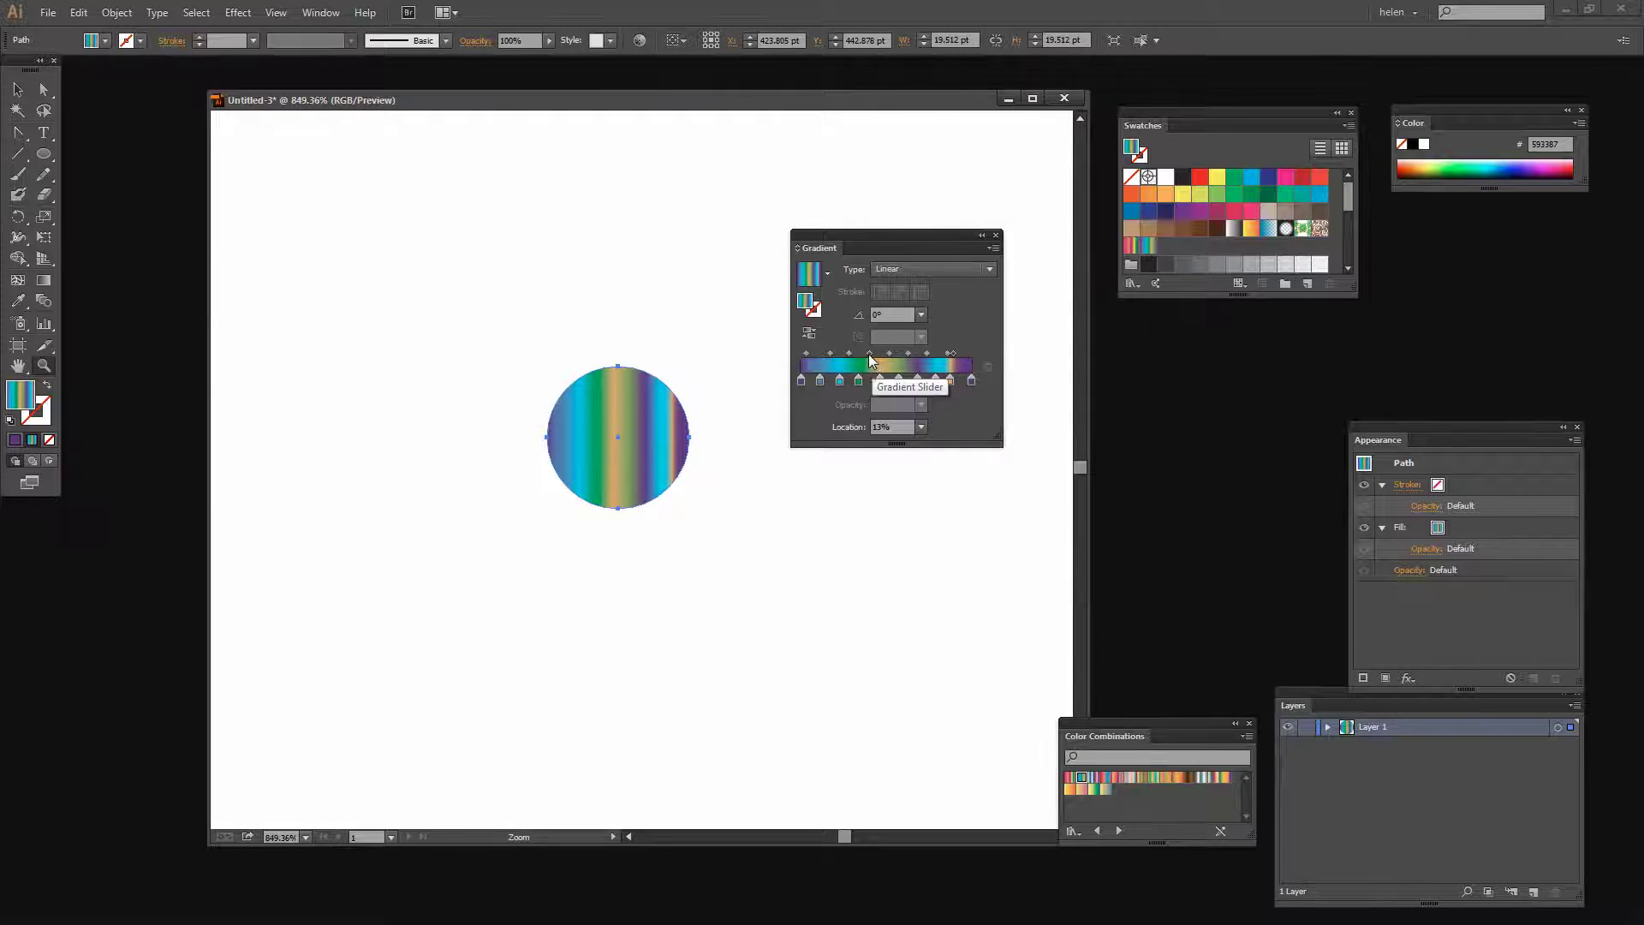
drag(869, 352, 862, 354)
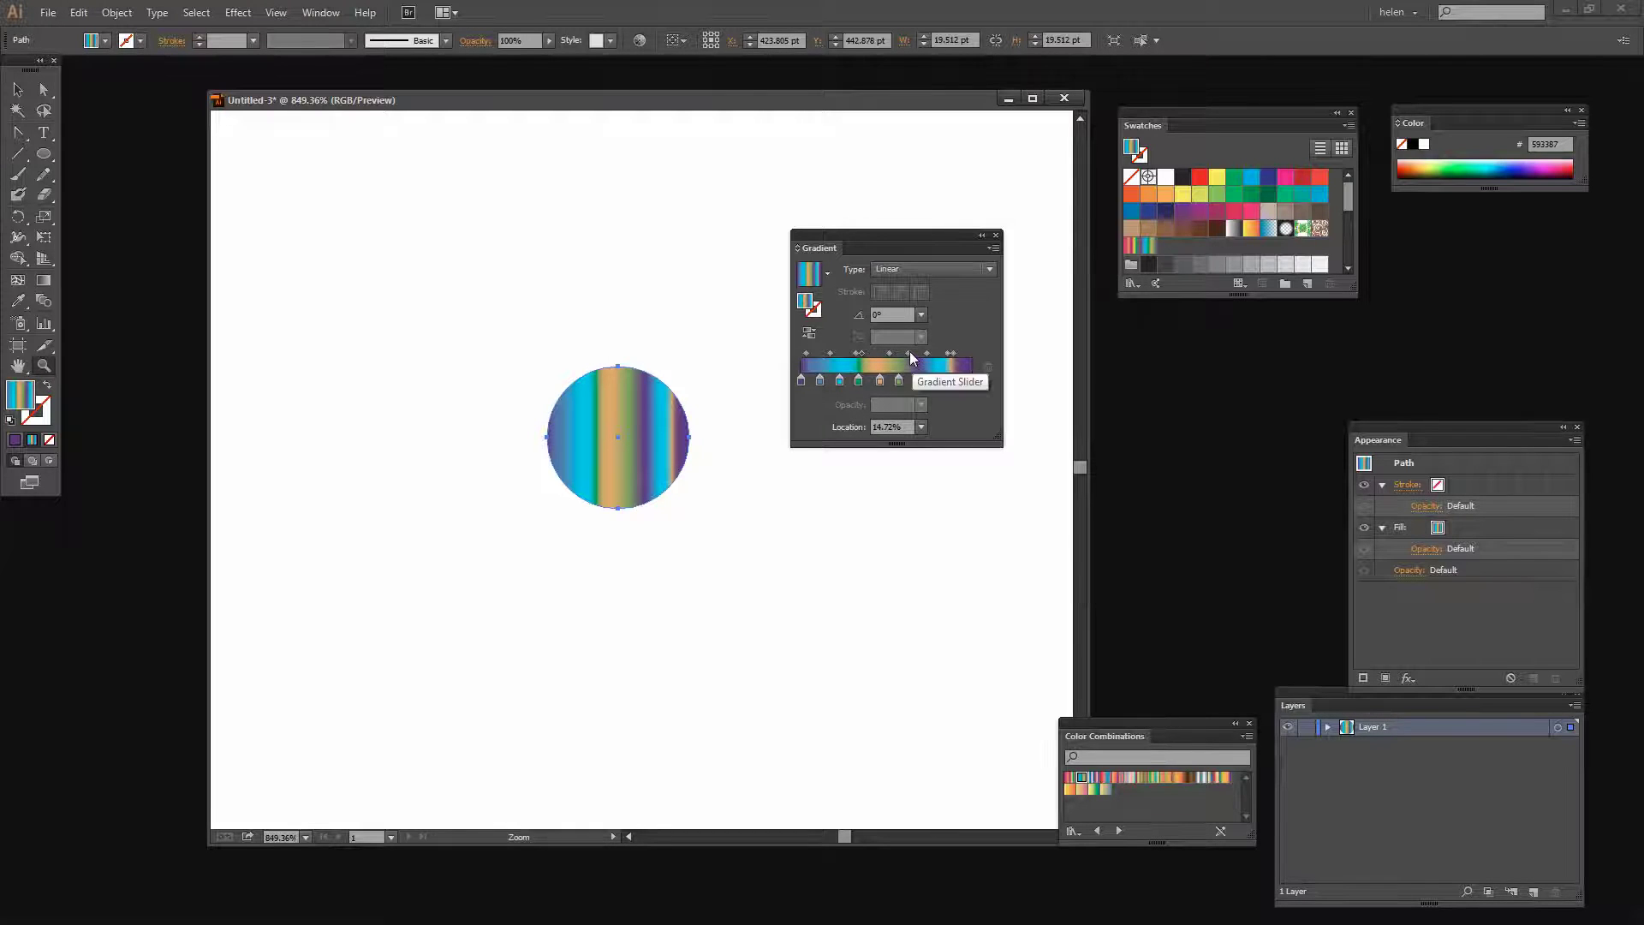
drag(909, 351, 896, 358)
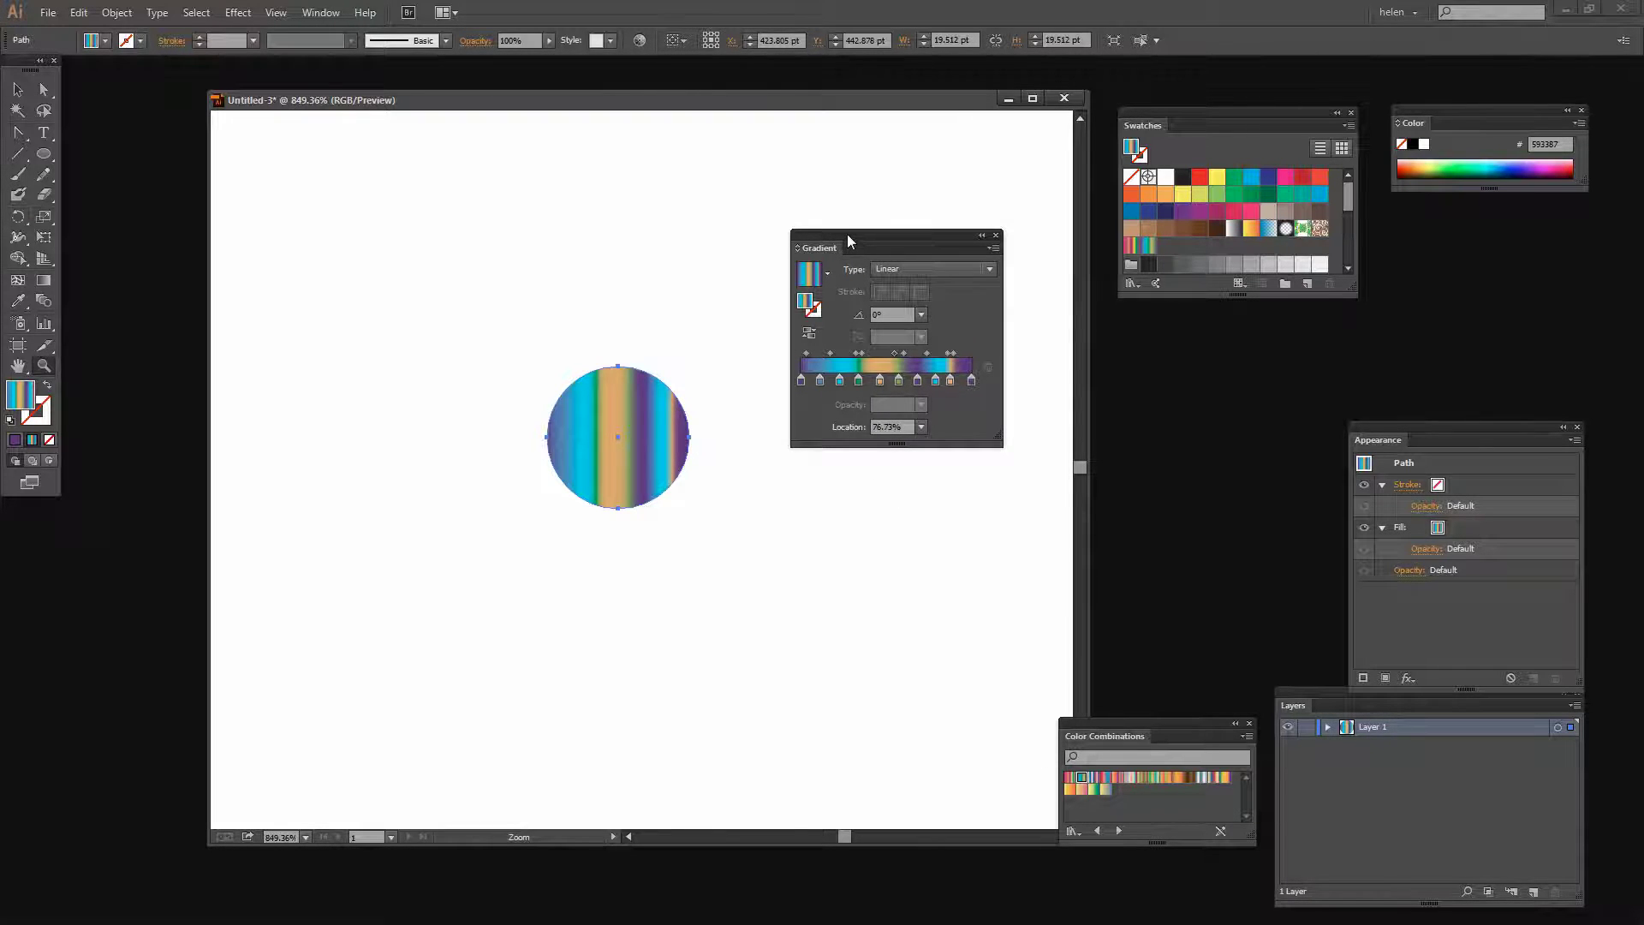
drag(849, 240, 1202, 351)
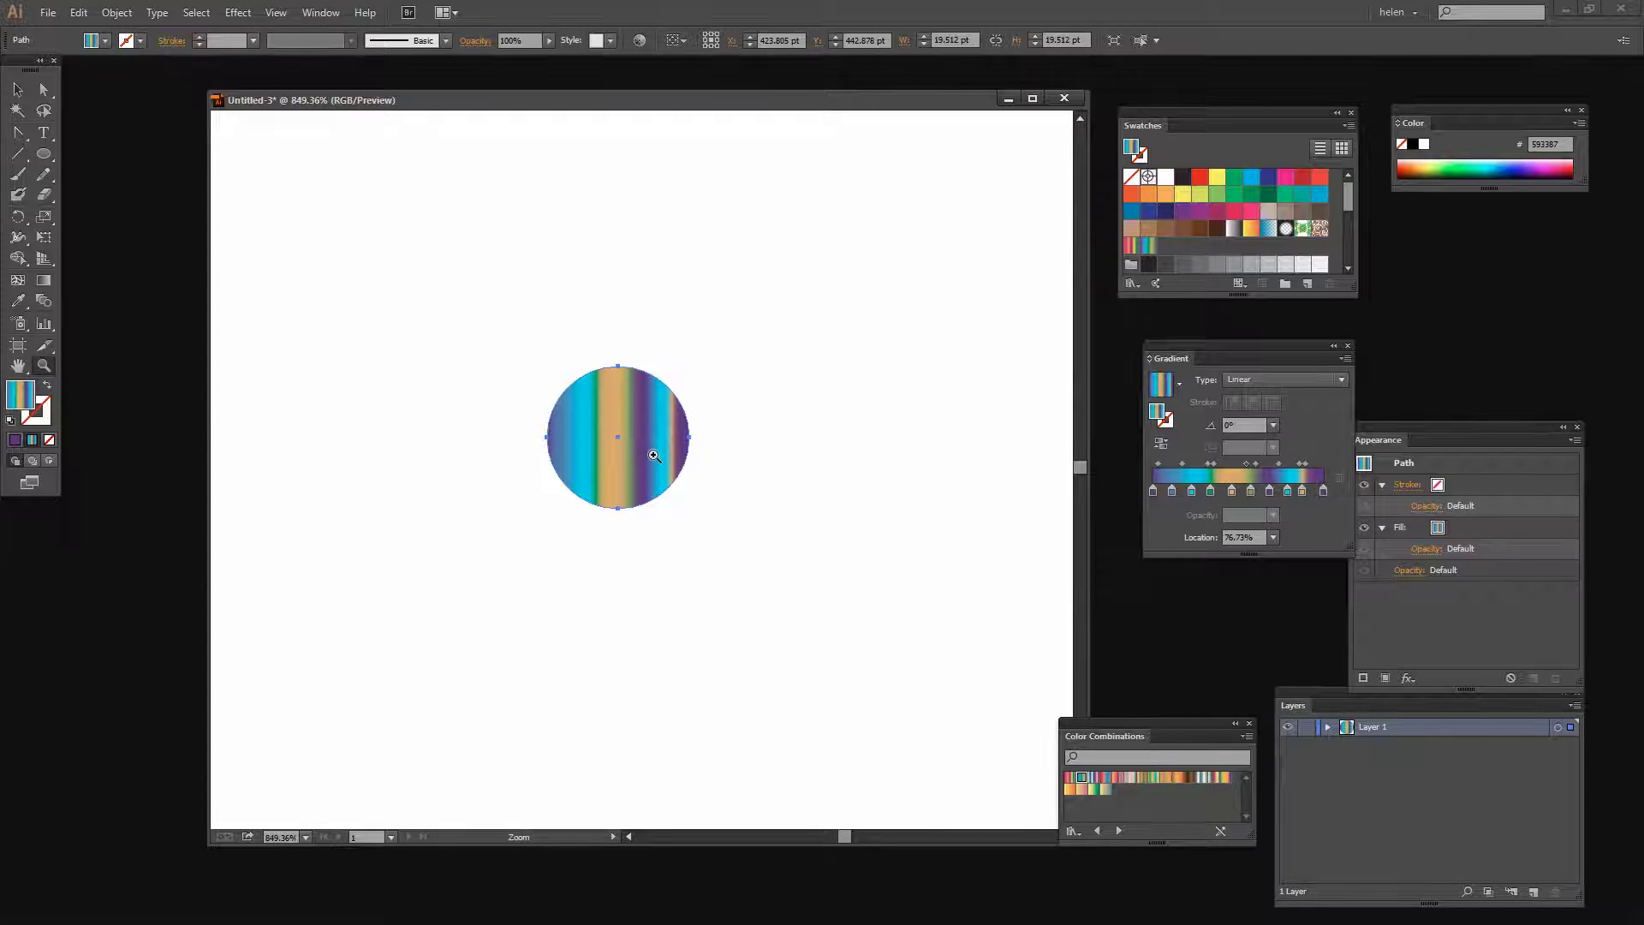
Fit the artboard in view and start a Distort & Transform > Transform effect with 150 copies
key(v)
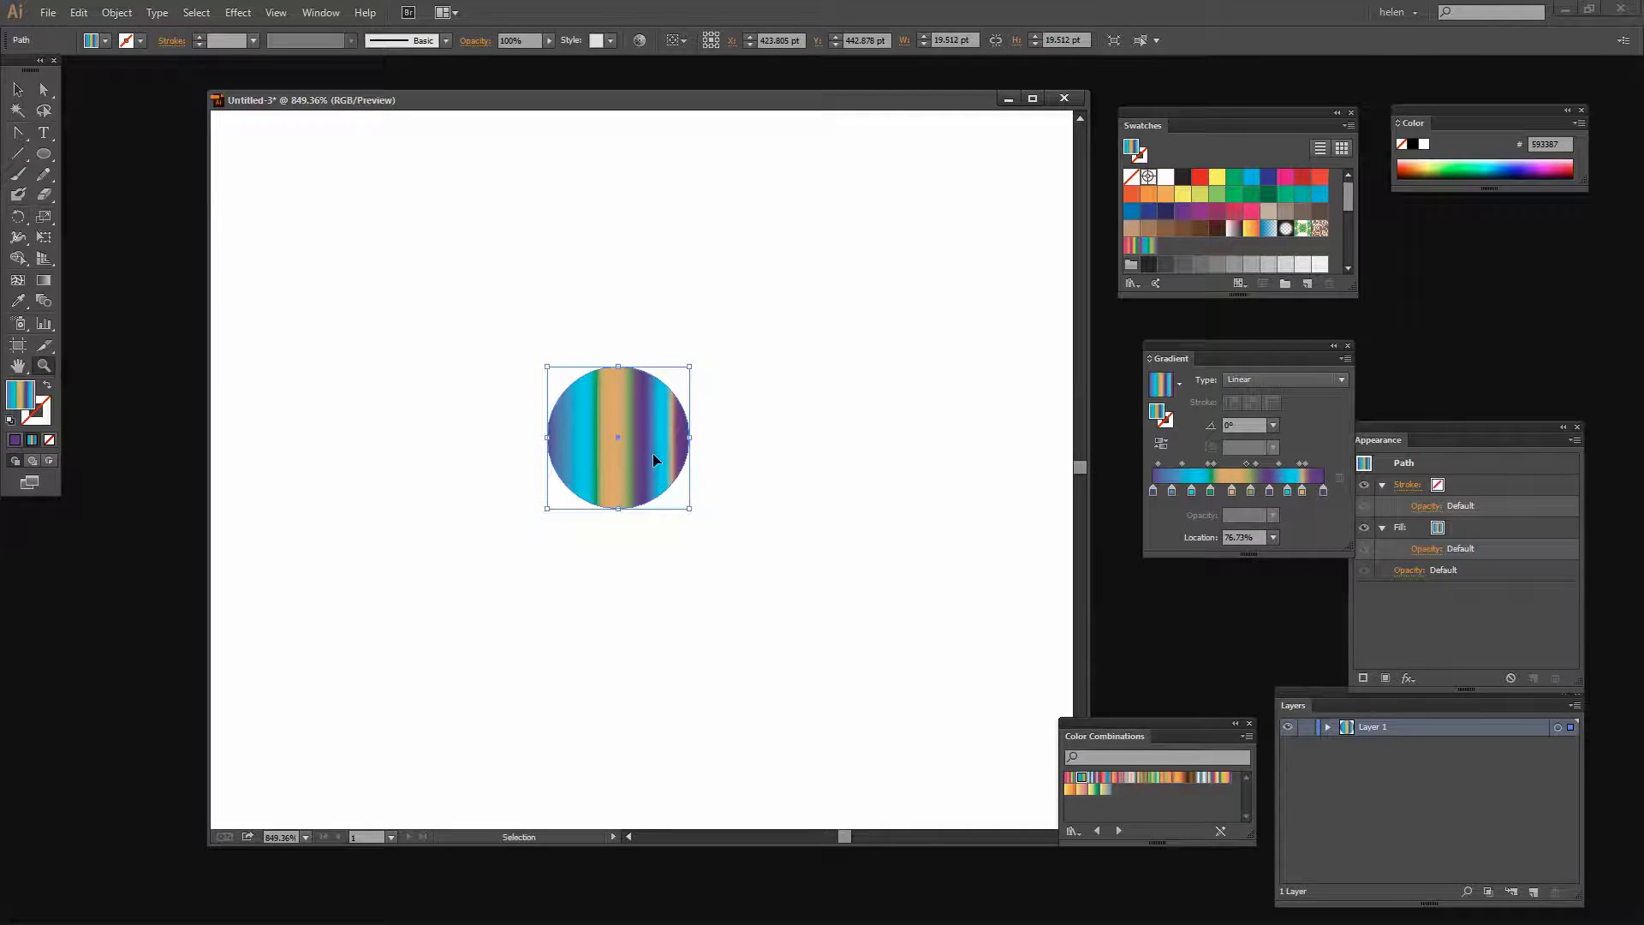
key(ctrl+0)
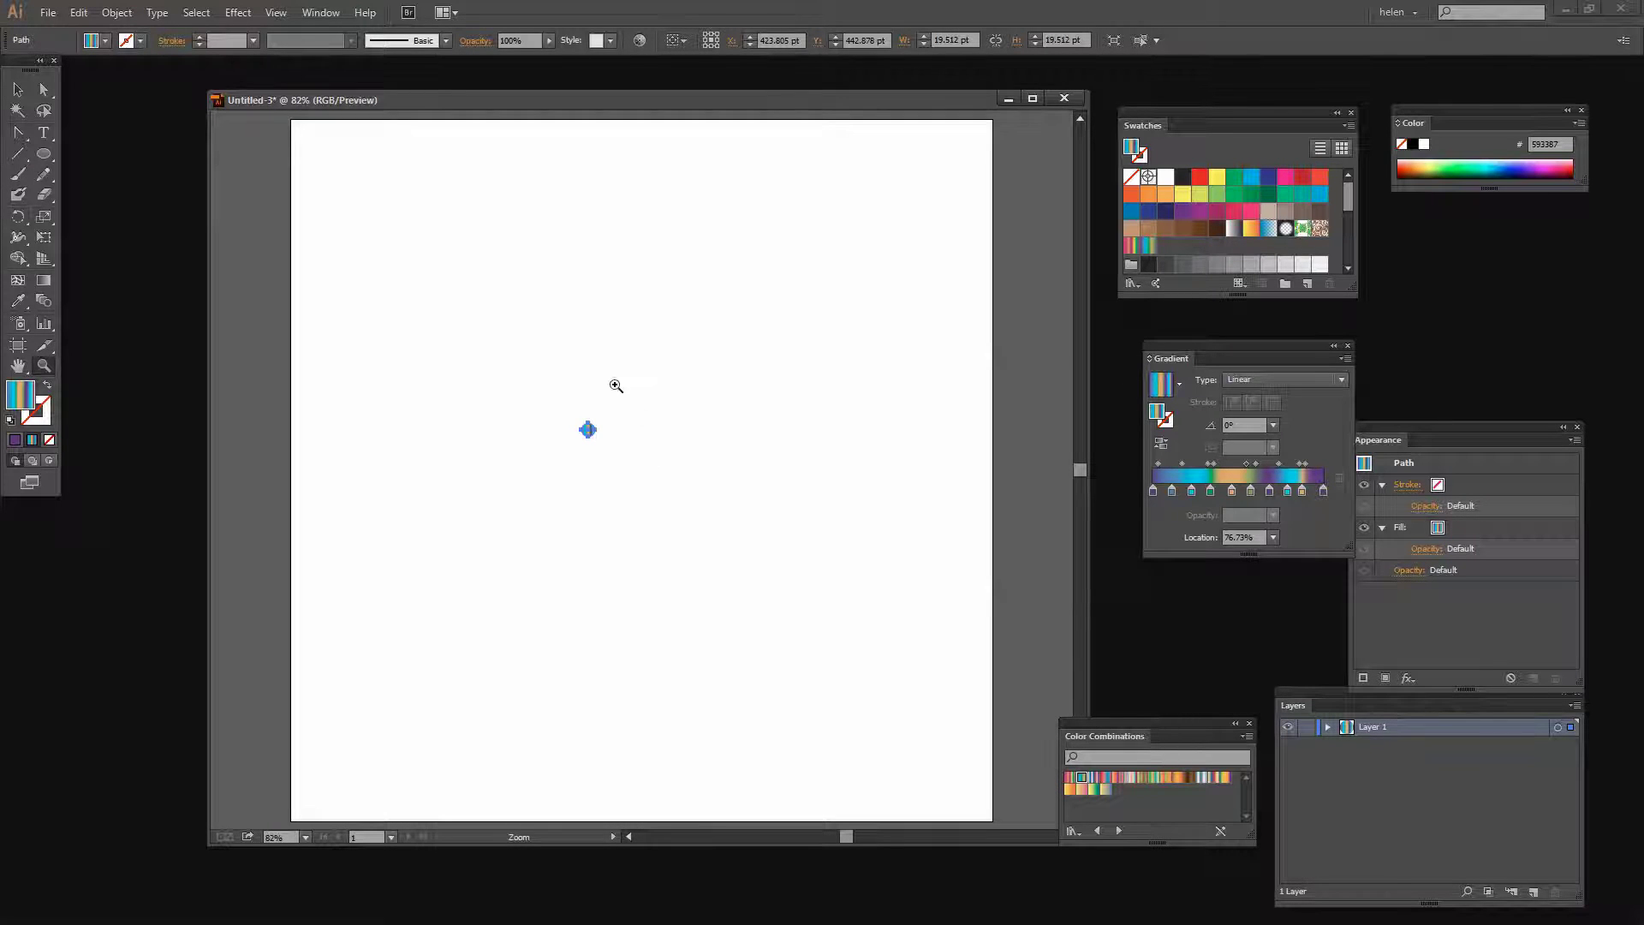
click(236, 14)
mouse_move(294, 145)
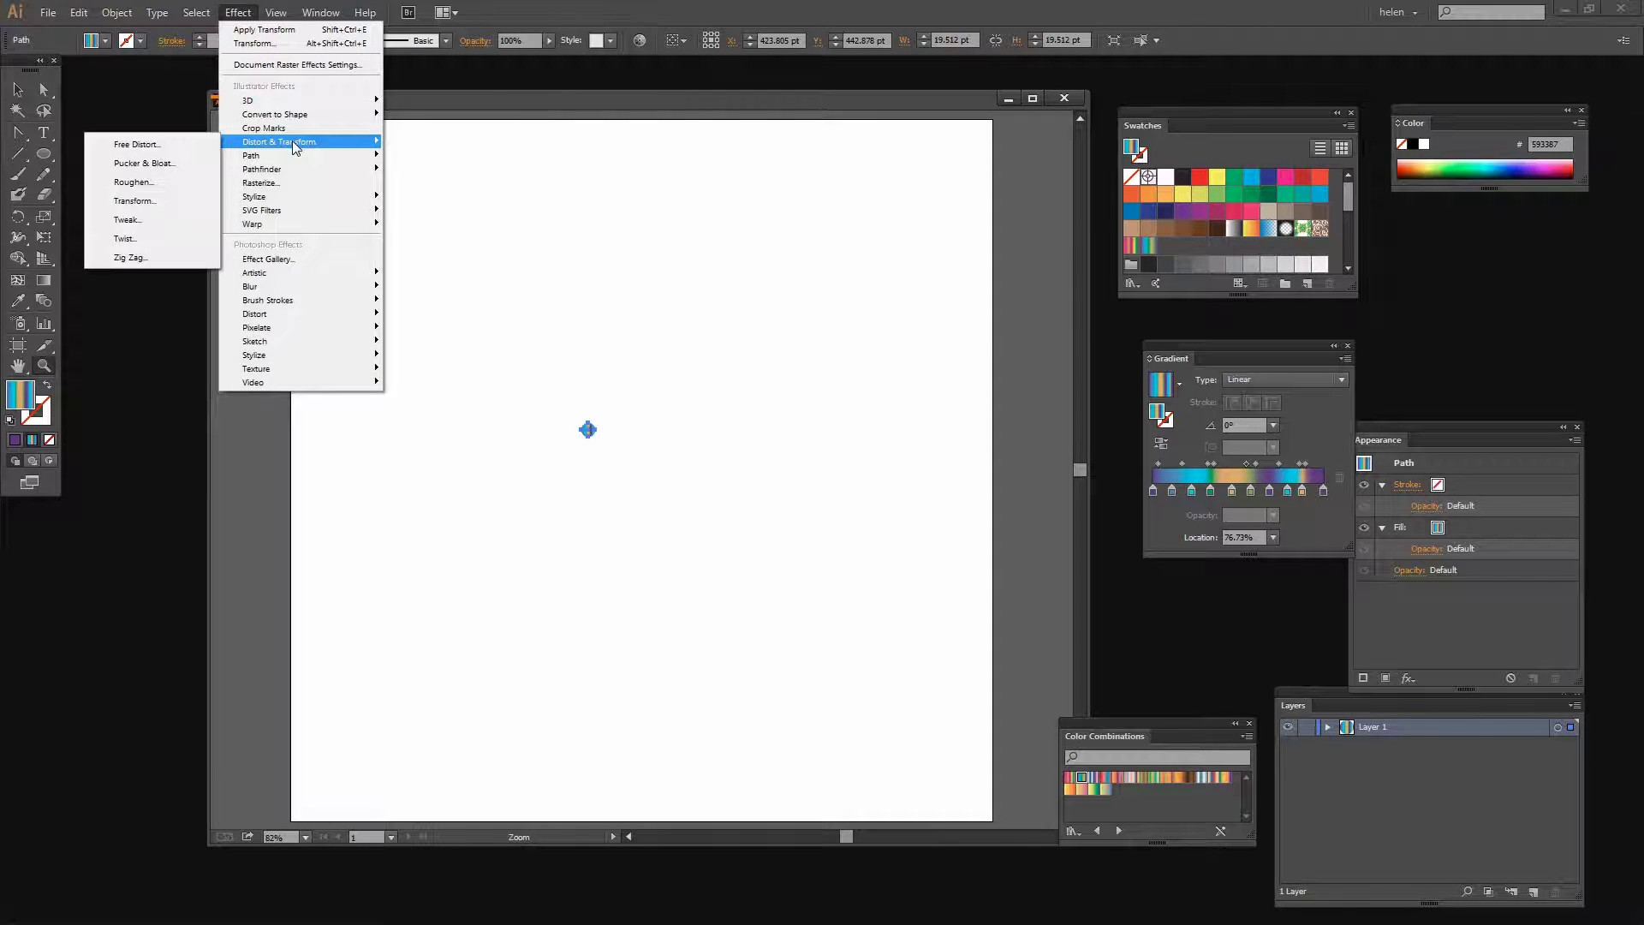
click(139, 202)
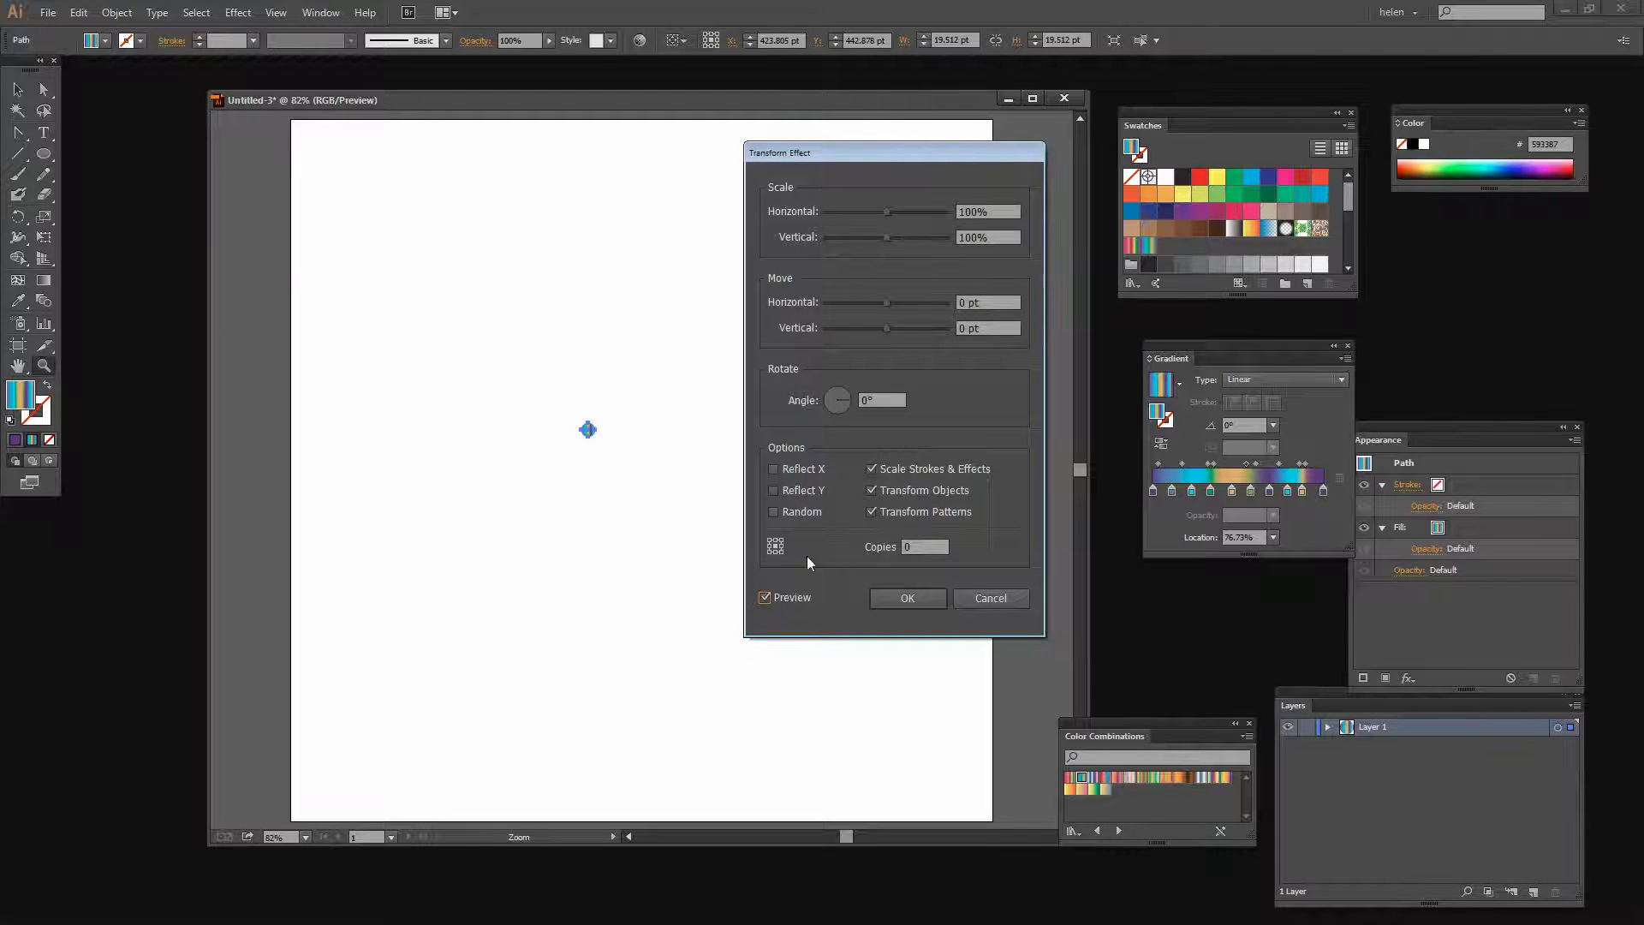
drag(817, 153, 922, 182)
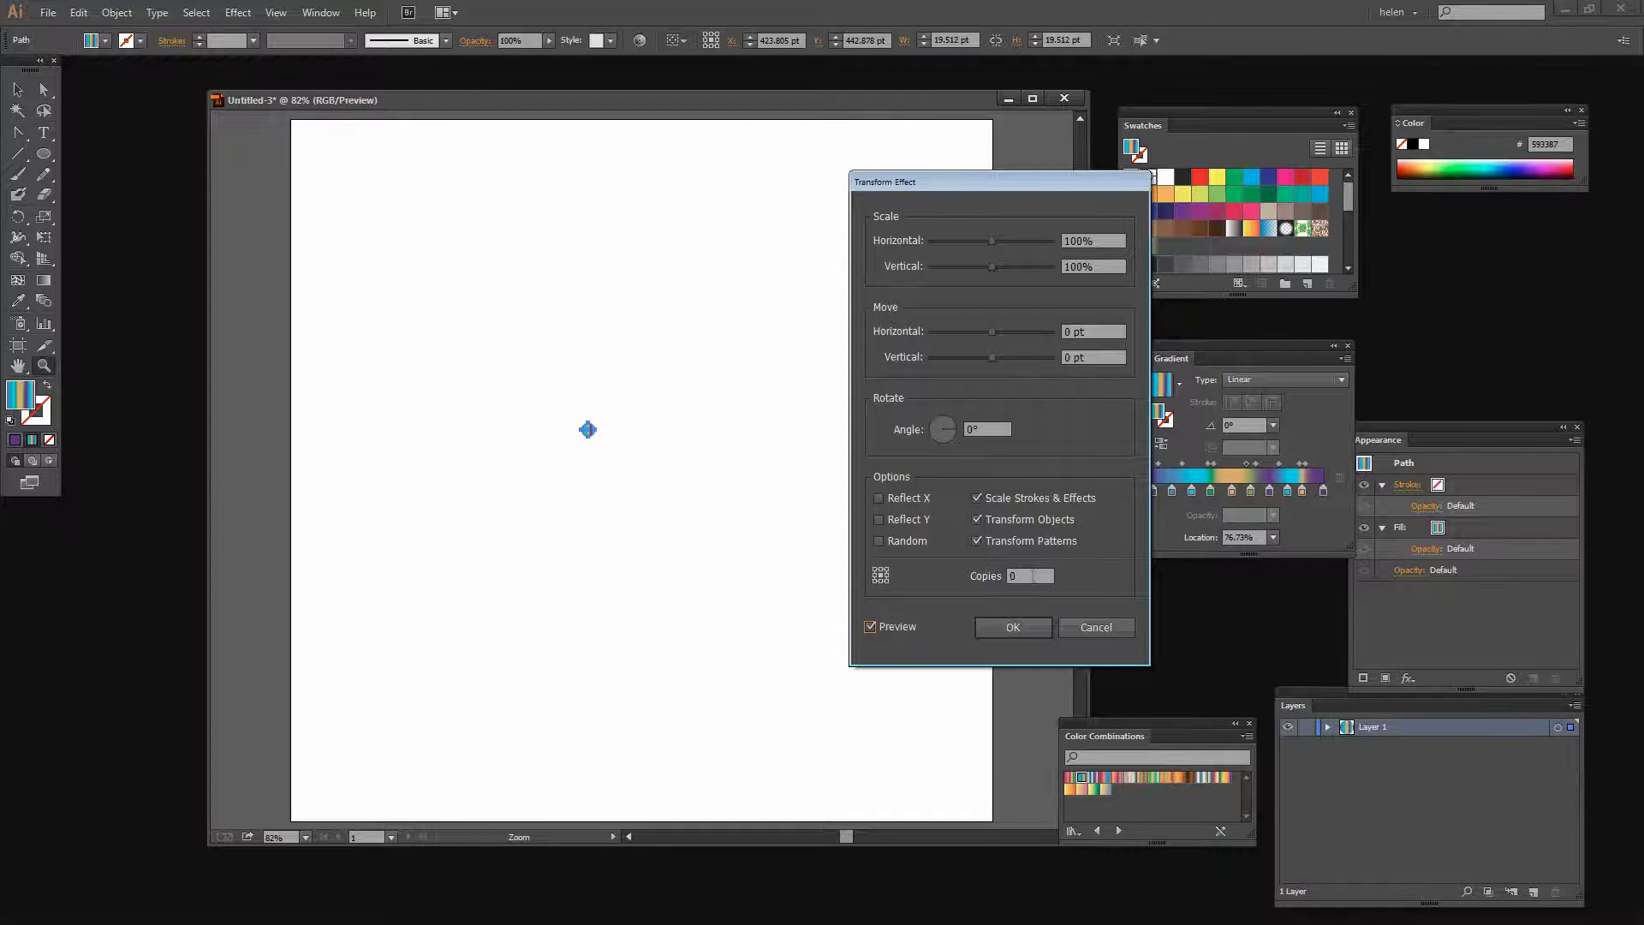
click(1034, 575)
text(150)
key(Tab)
Move each copy 1 pt horizontally and 1 pt vertically
click(1111, 334)
key(Up)
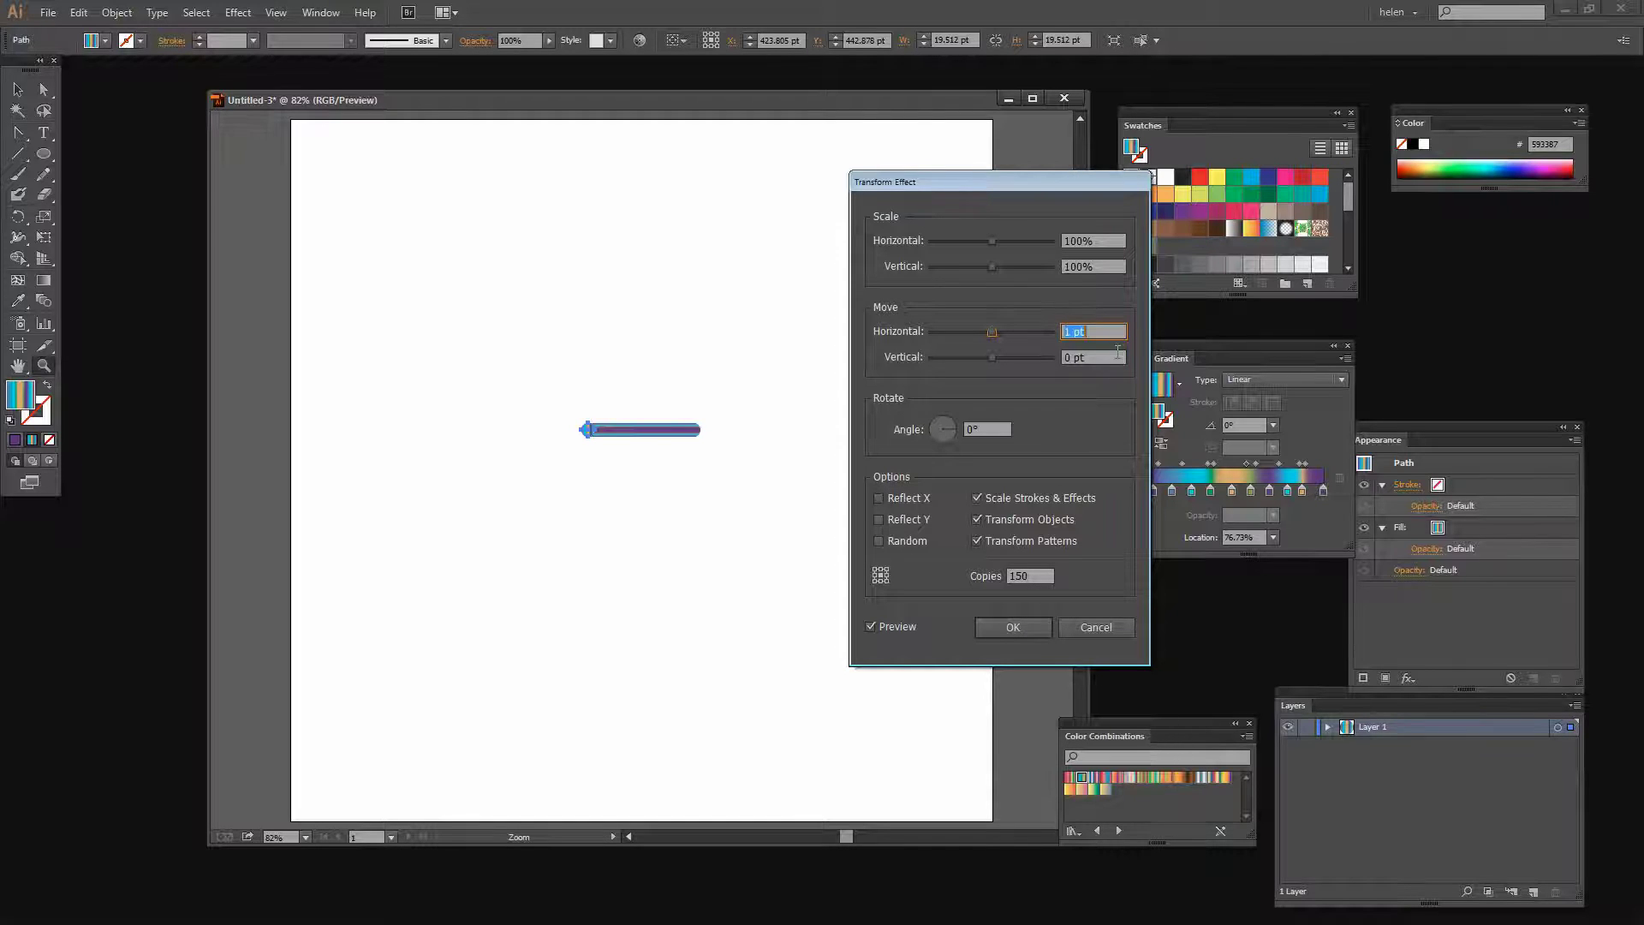
click(1071, 360)
key(Up)
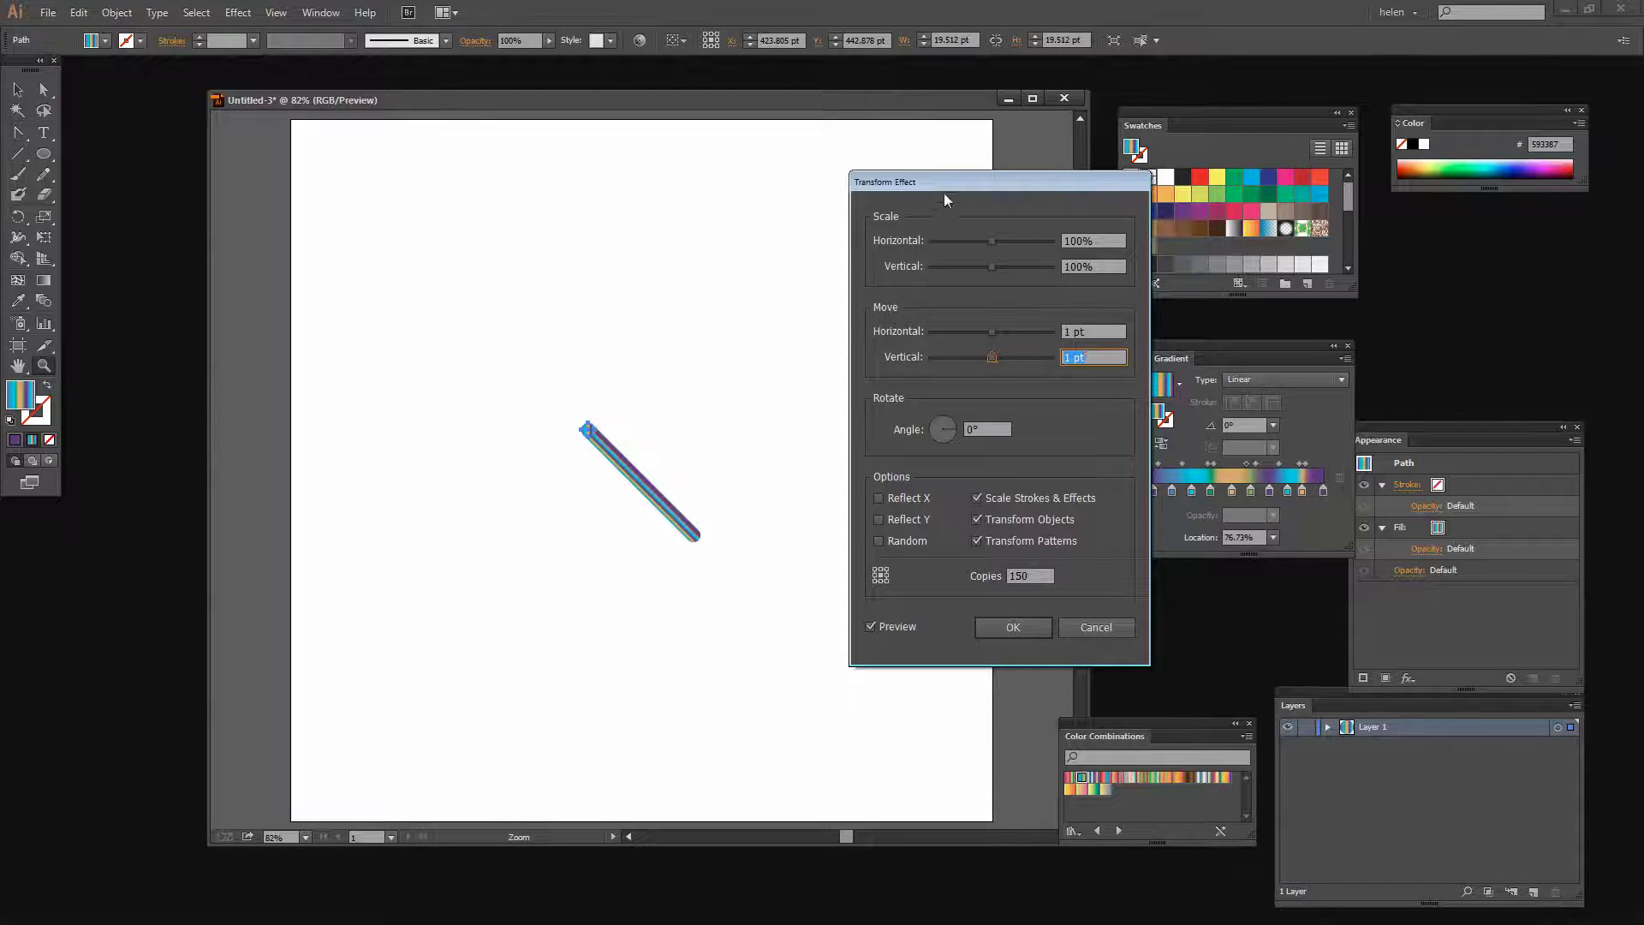
drag(945, 183, 1072, 198)
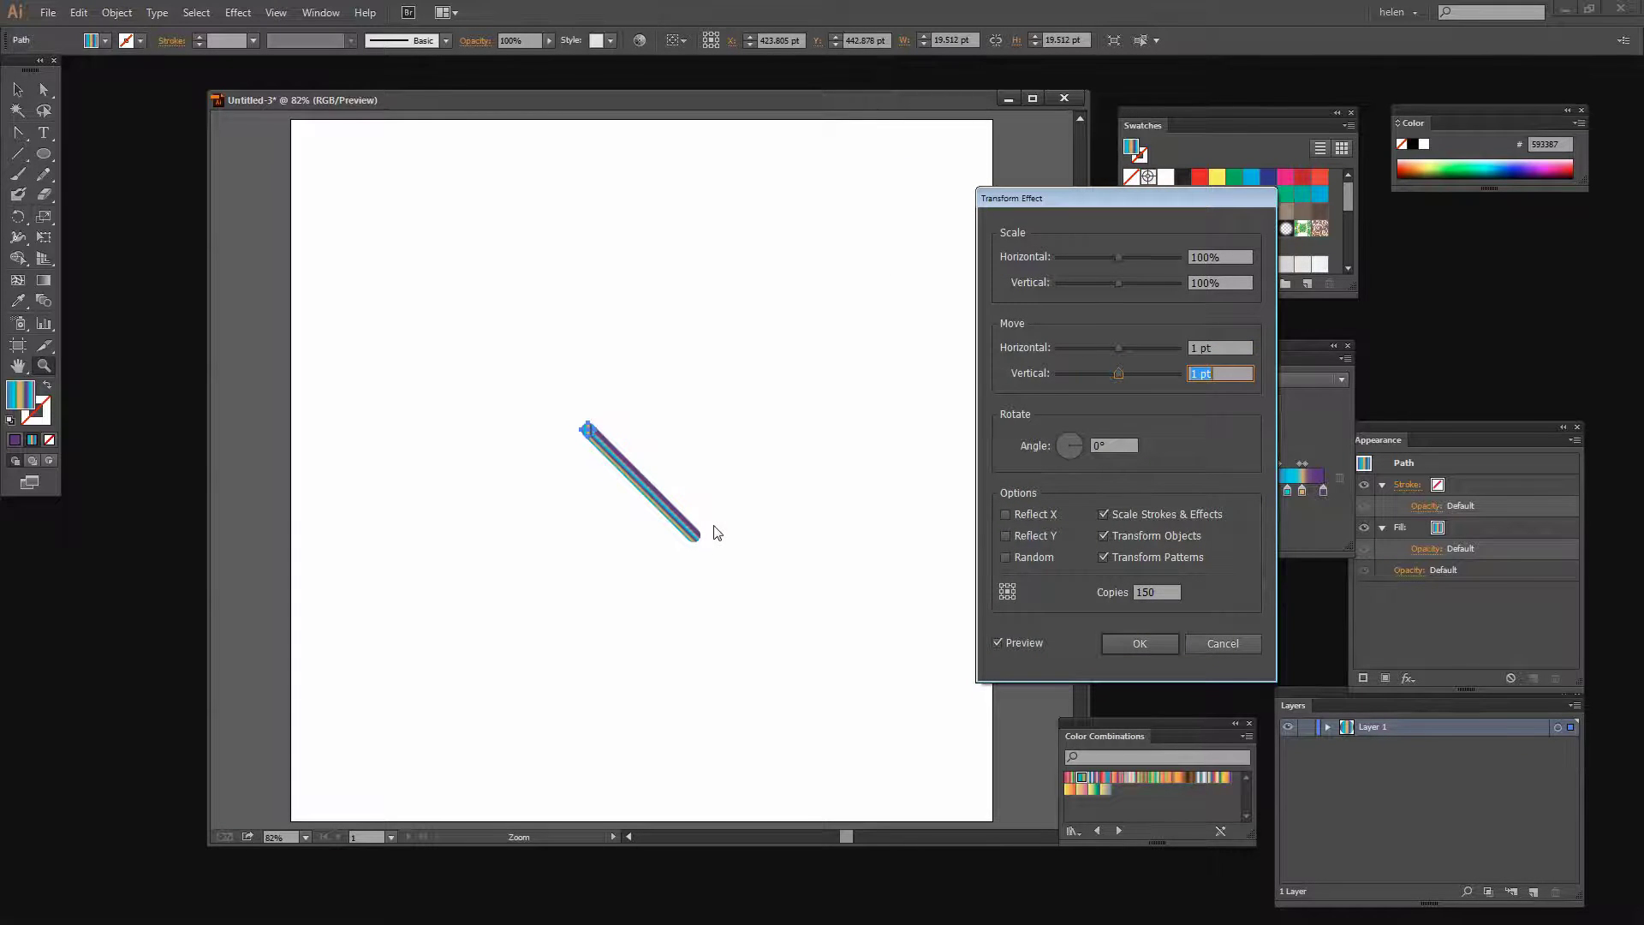
Scale each copy to 102% horizontally and vertically and apply the Transform effect
click(1208, 258)
scroll(1208, 259, up, 9)
scroll(1208, 258, down, 6)
scroll(1208, 259, down, 1)
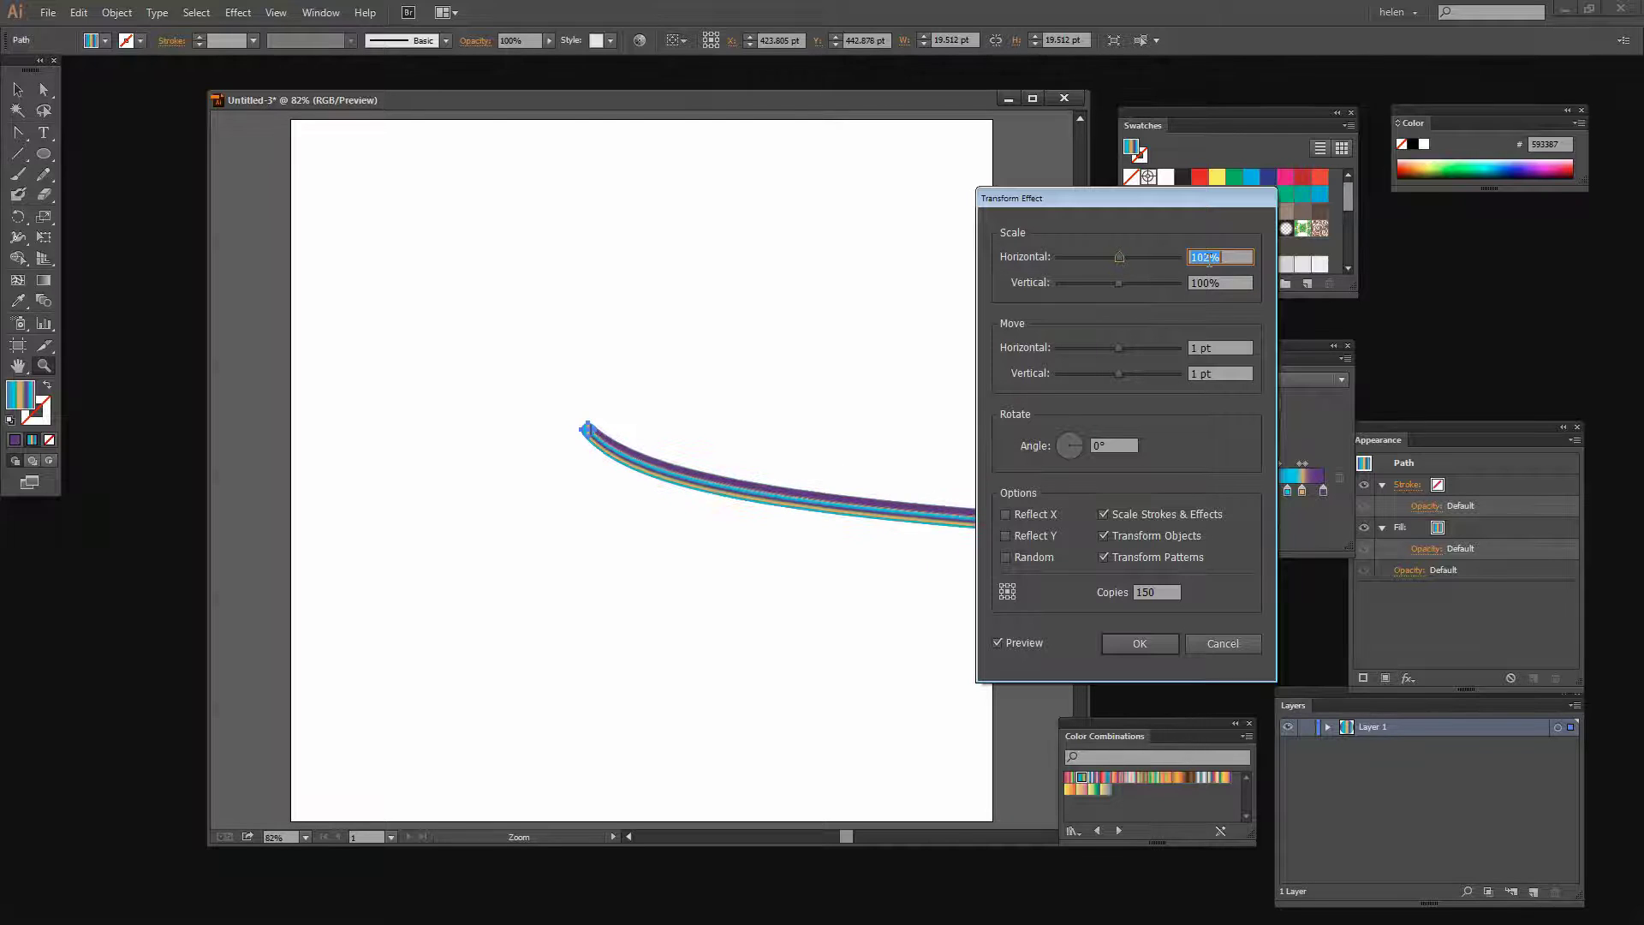
click(1210, 283)
scroll(1221, 322, up, 2)
key(Return)
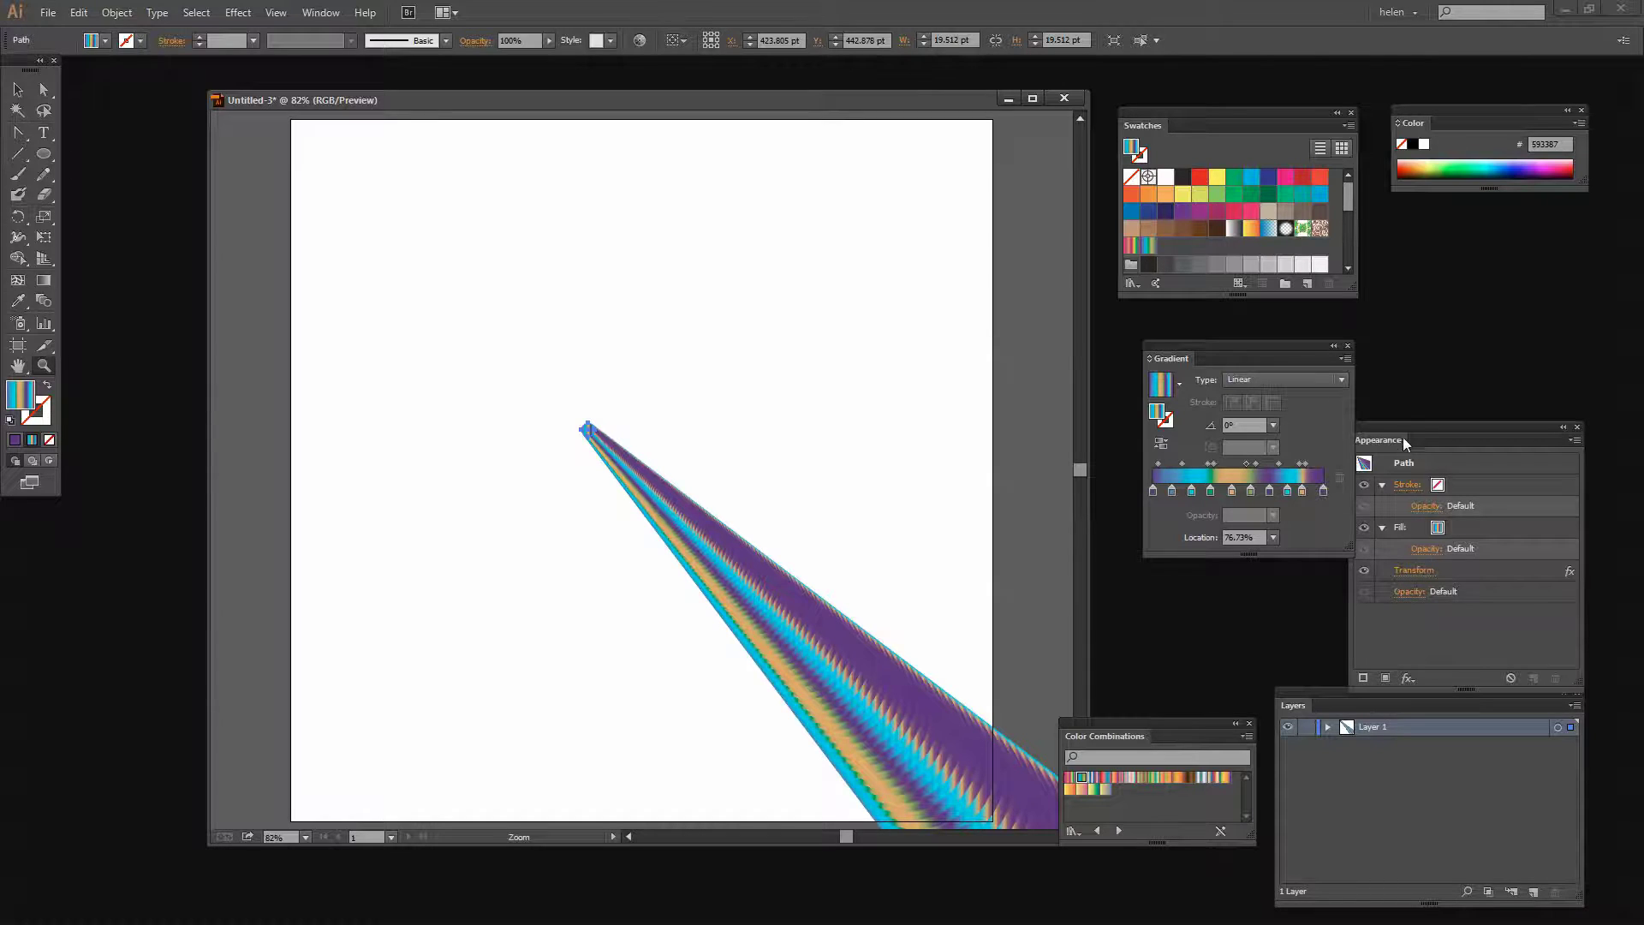
drag(1402, 434, 1338, 338)
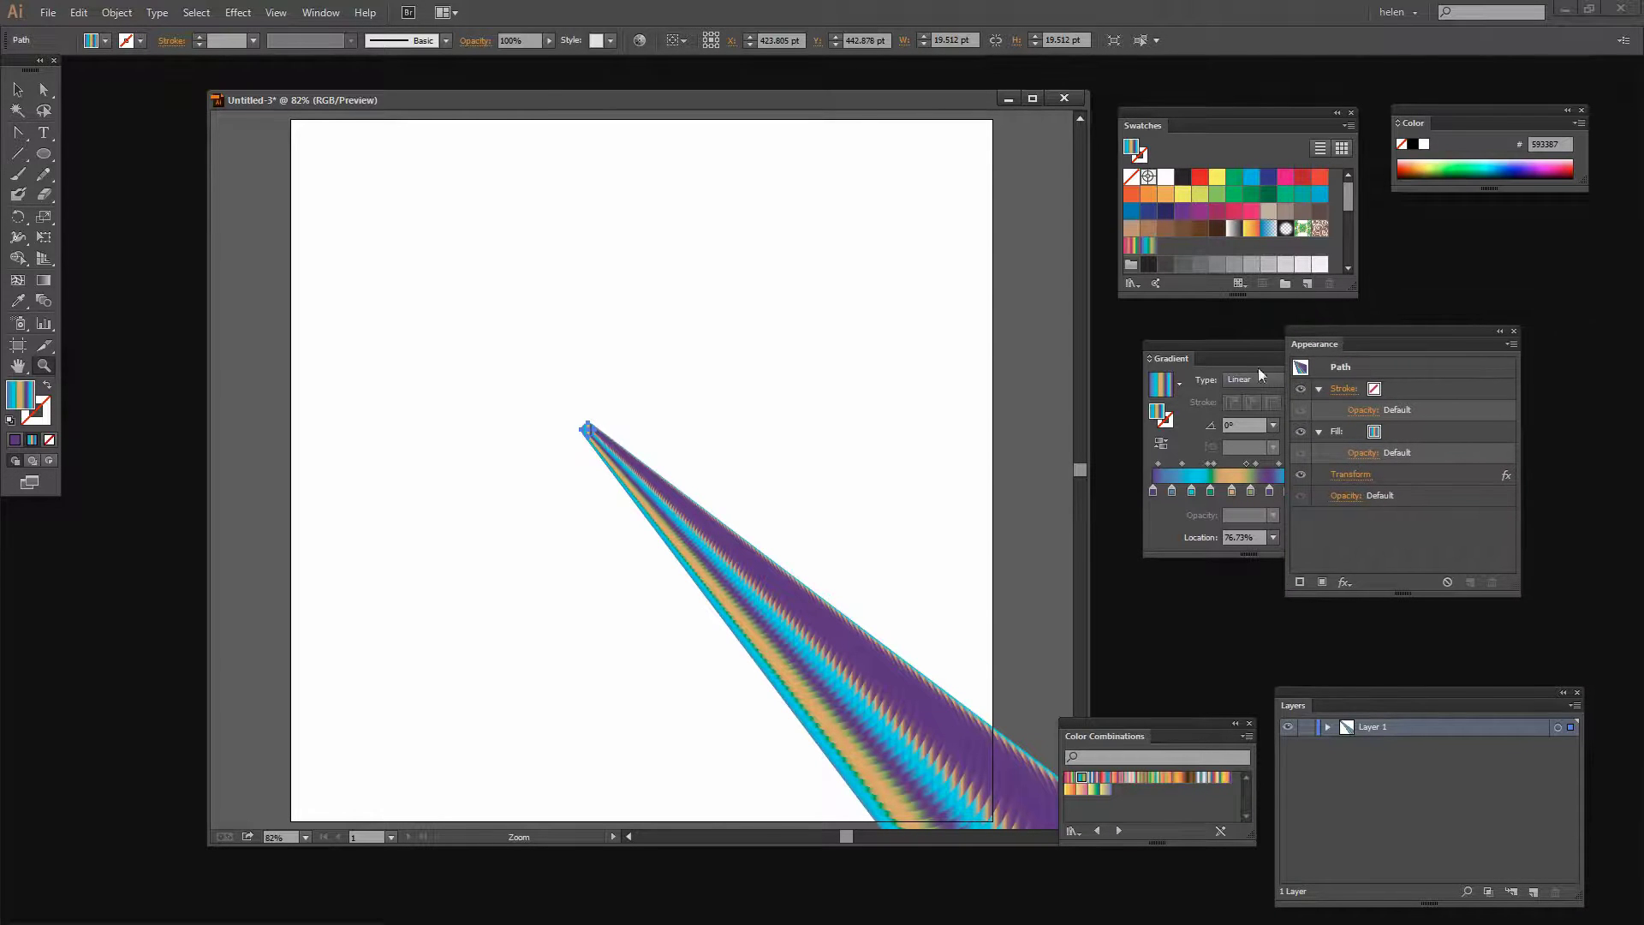
click(318, 13)
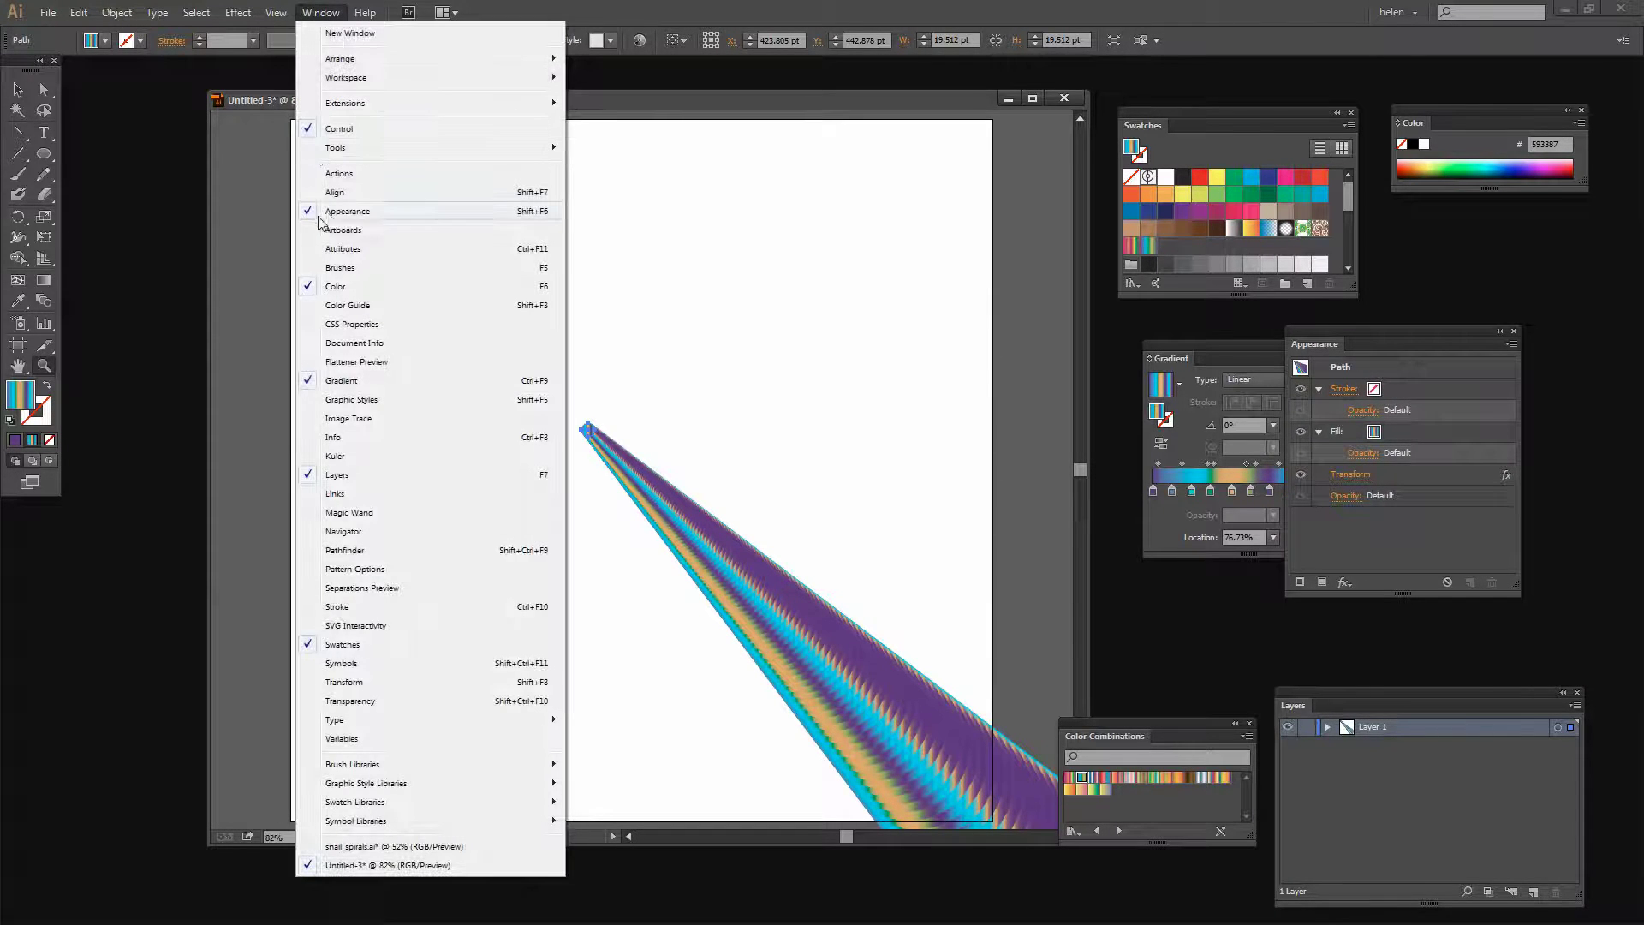
Reopen the Transform effect from the Appearance panel and enable Preview
click(1346, 475)
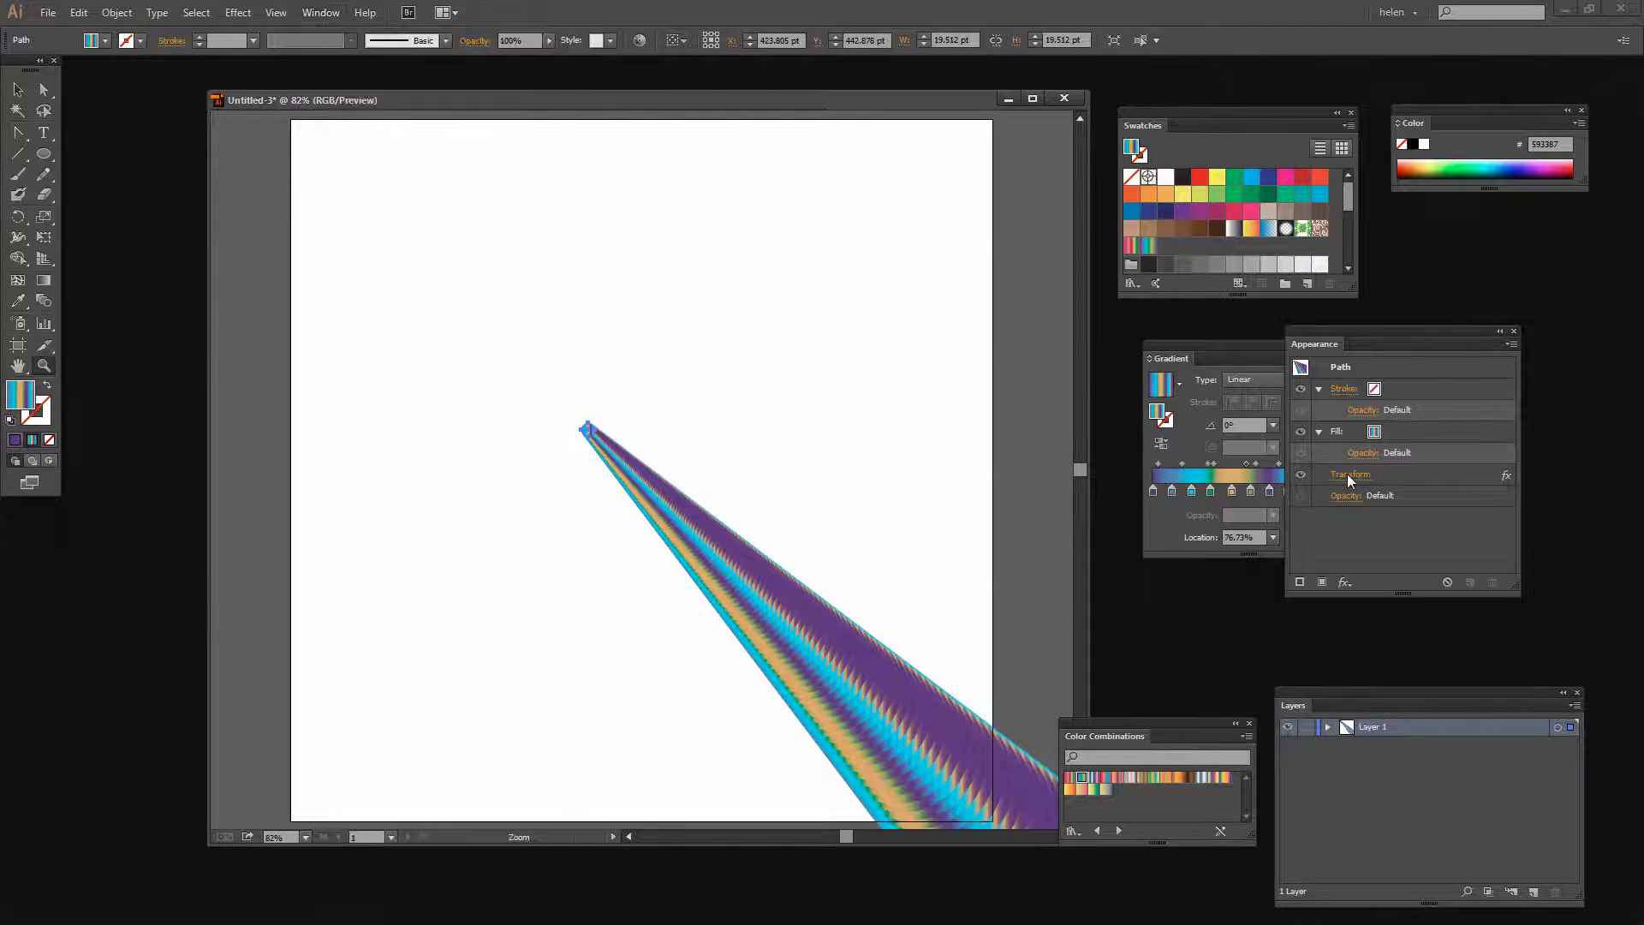
click(1350, 476)
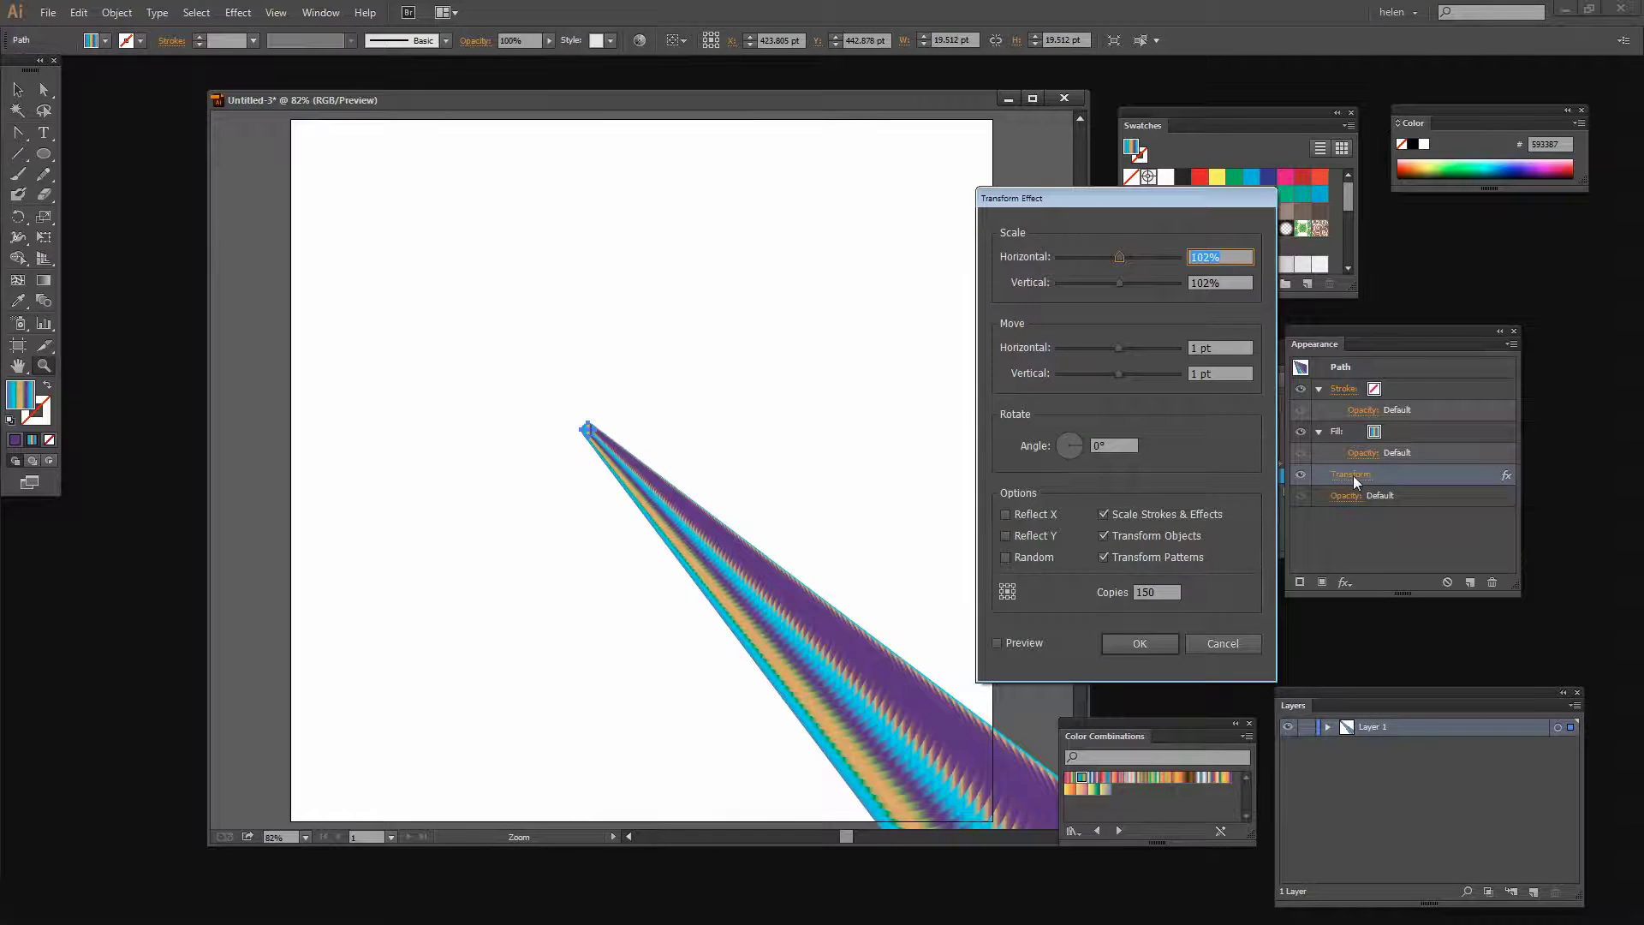
drag(1118, 198, 1084, 160)
click(966, 604)
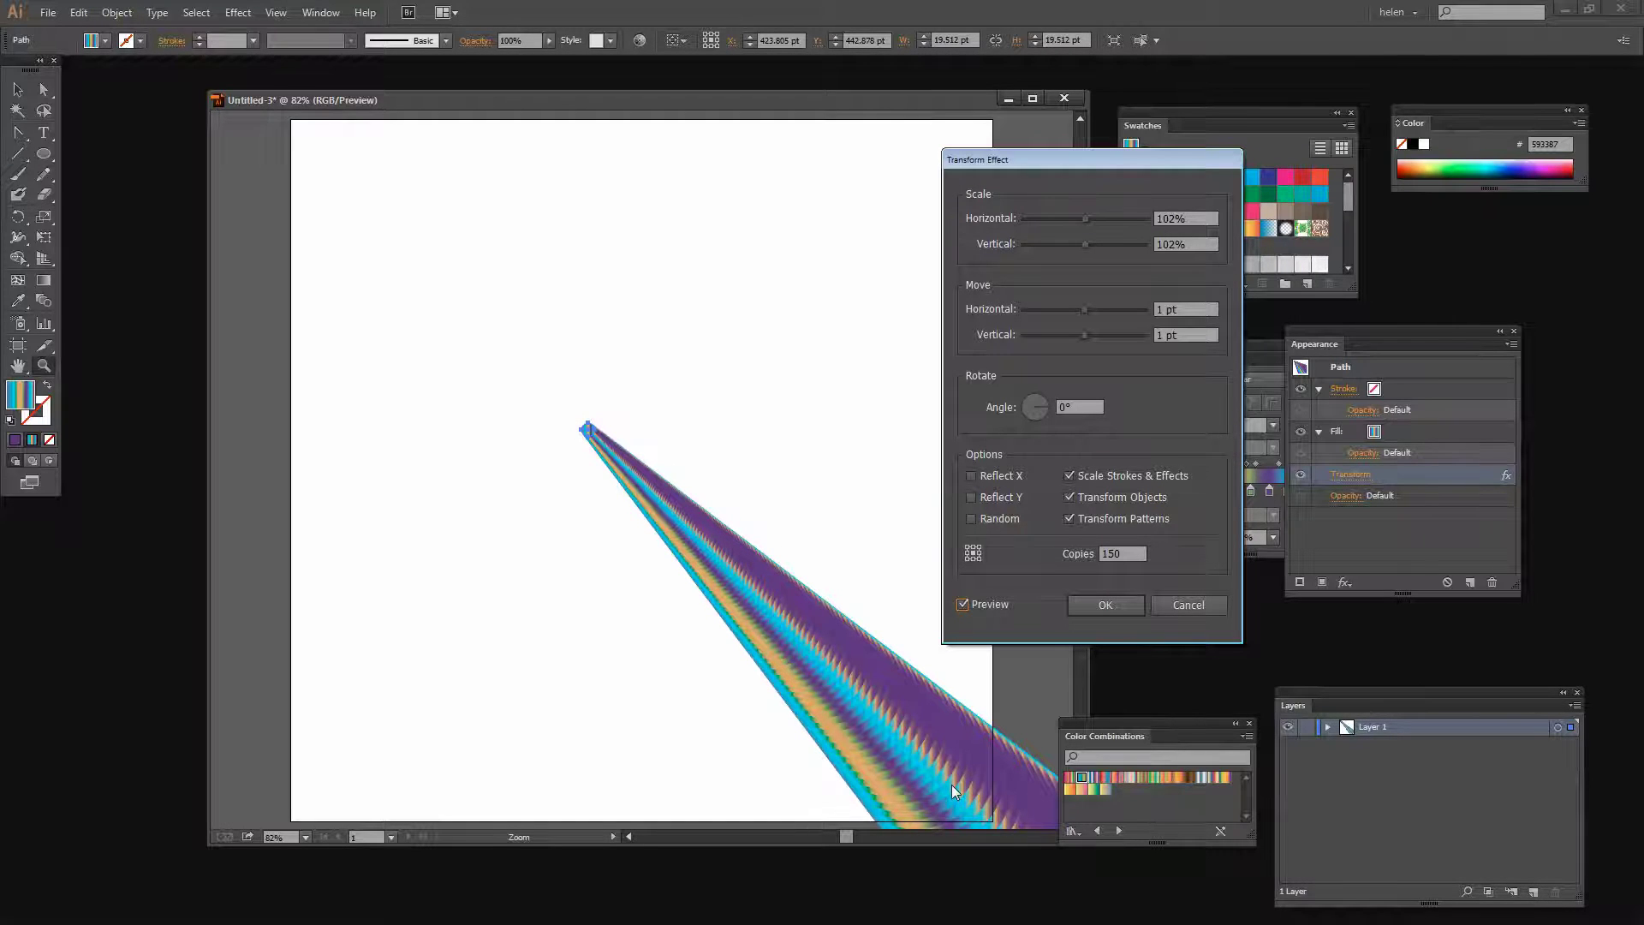
Raise the per-copy rotation angle from 0° to 6° in 1° steps
click(1061, 406)
key(Up)
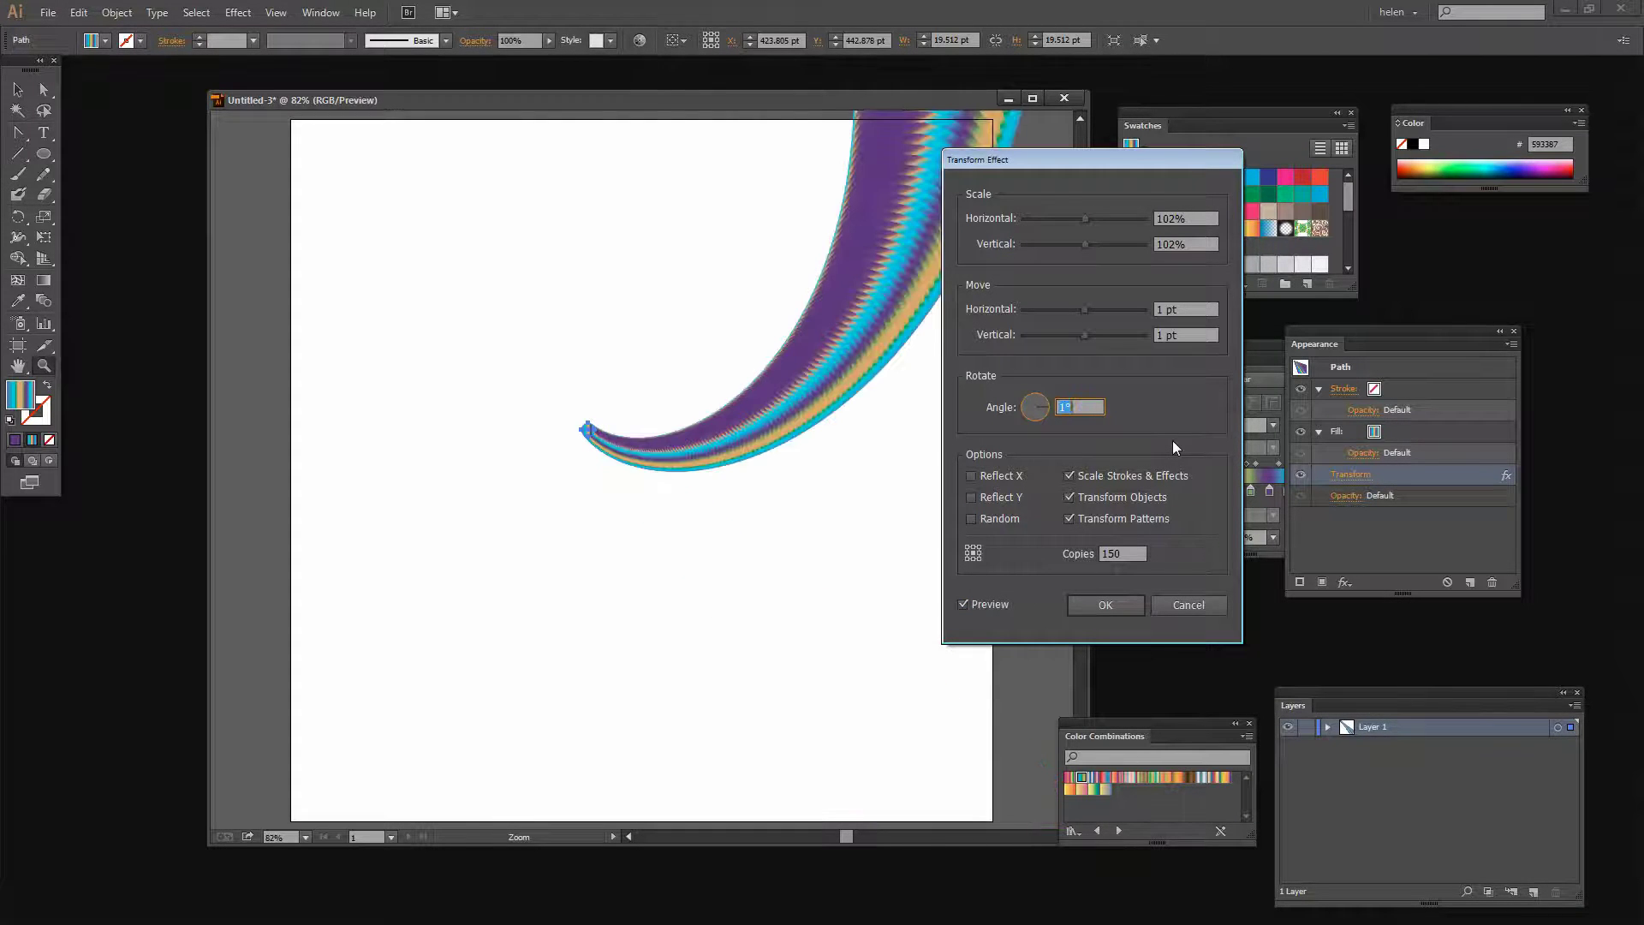
key(Up)
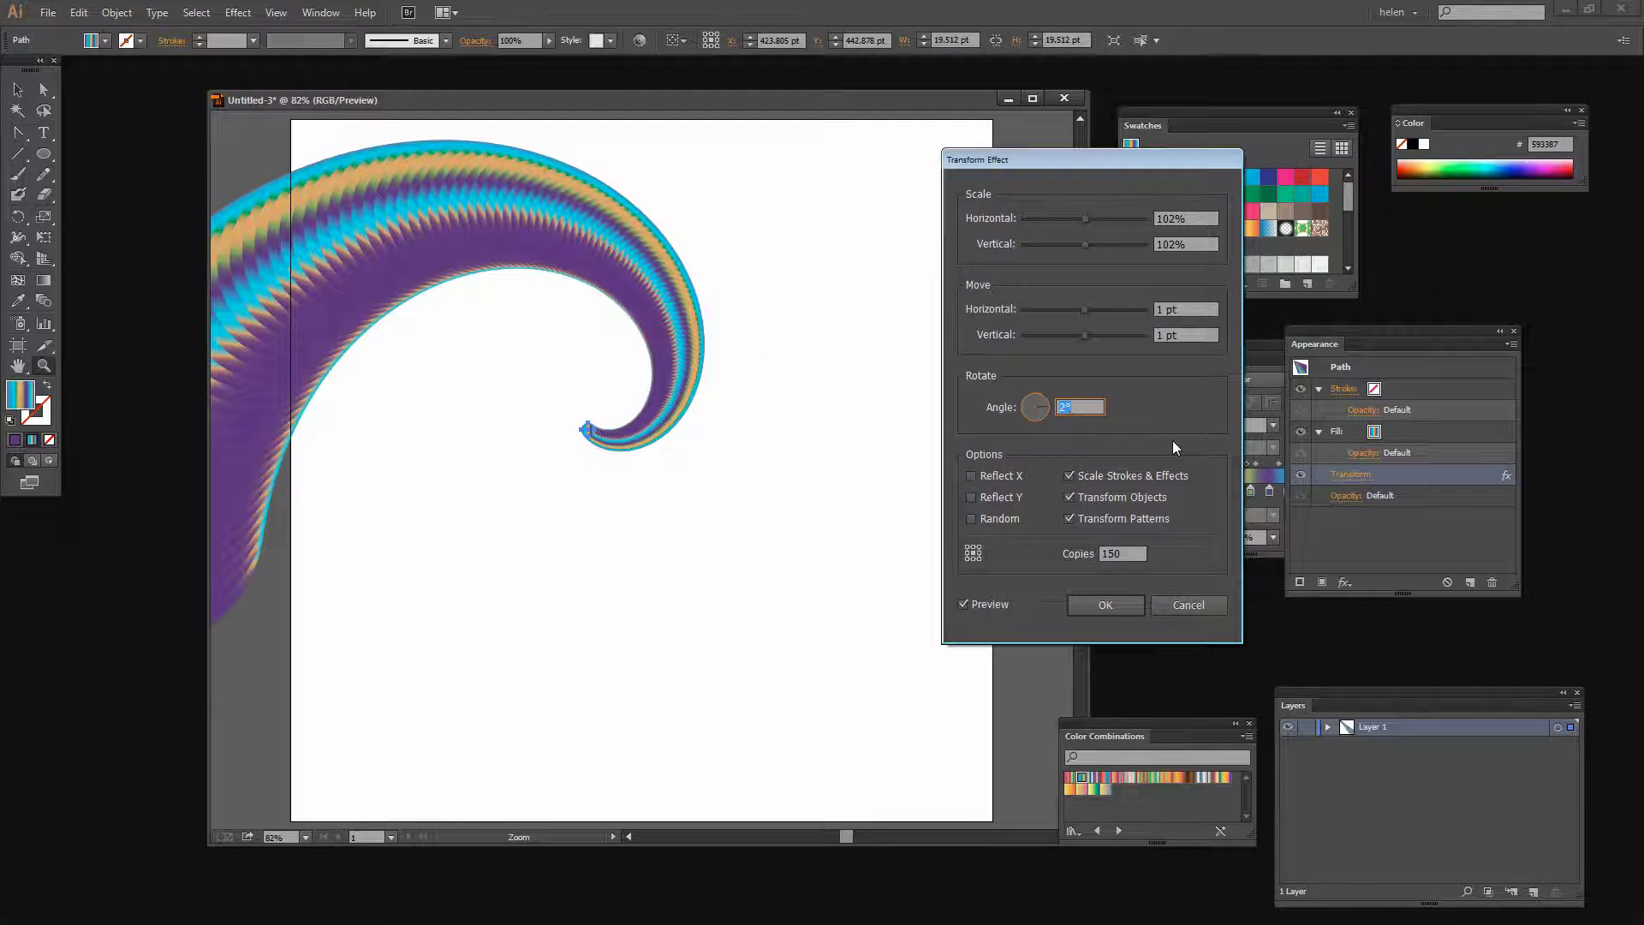
key(Up)
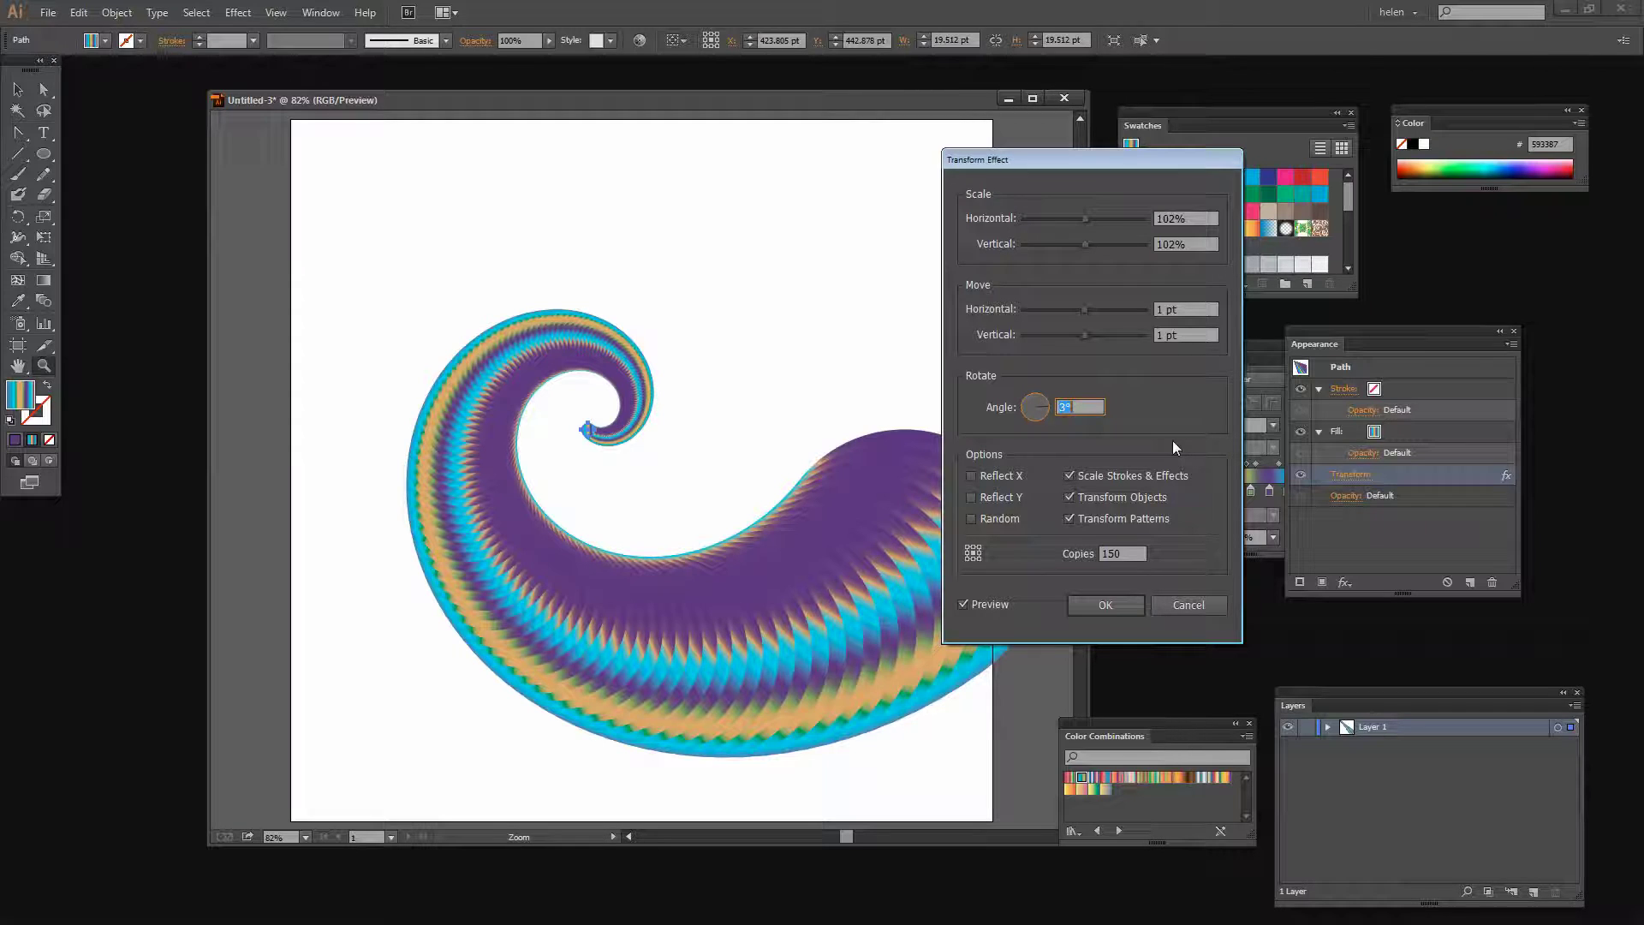
key(Up)
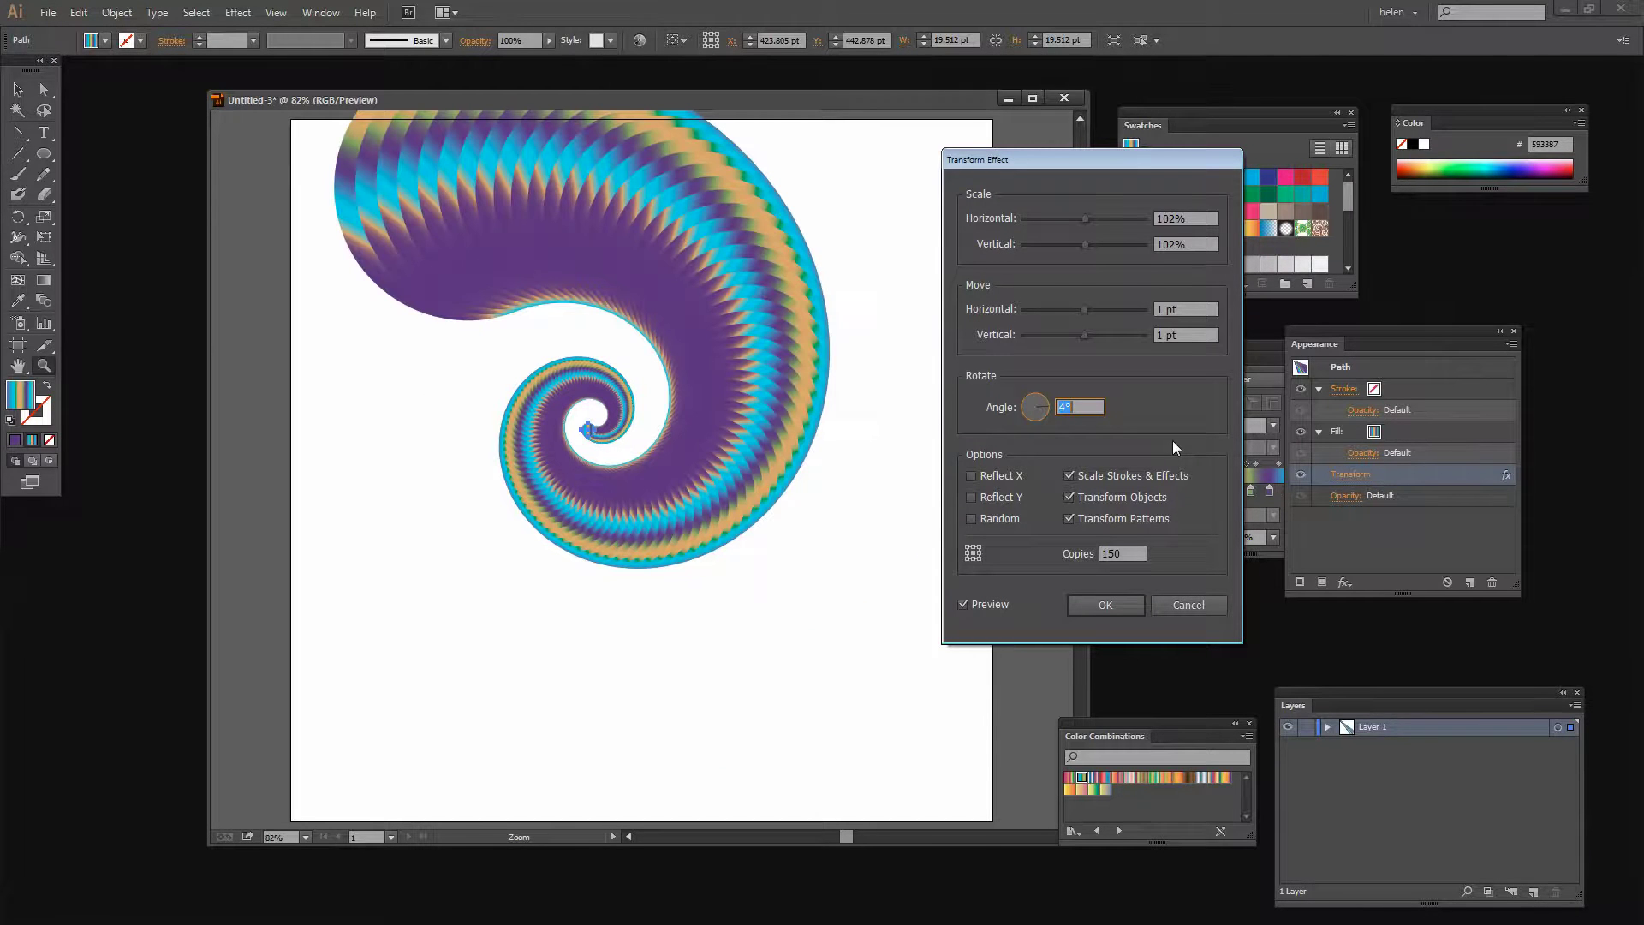
key(Up)
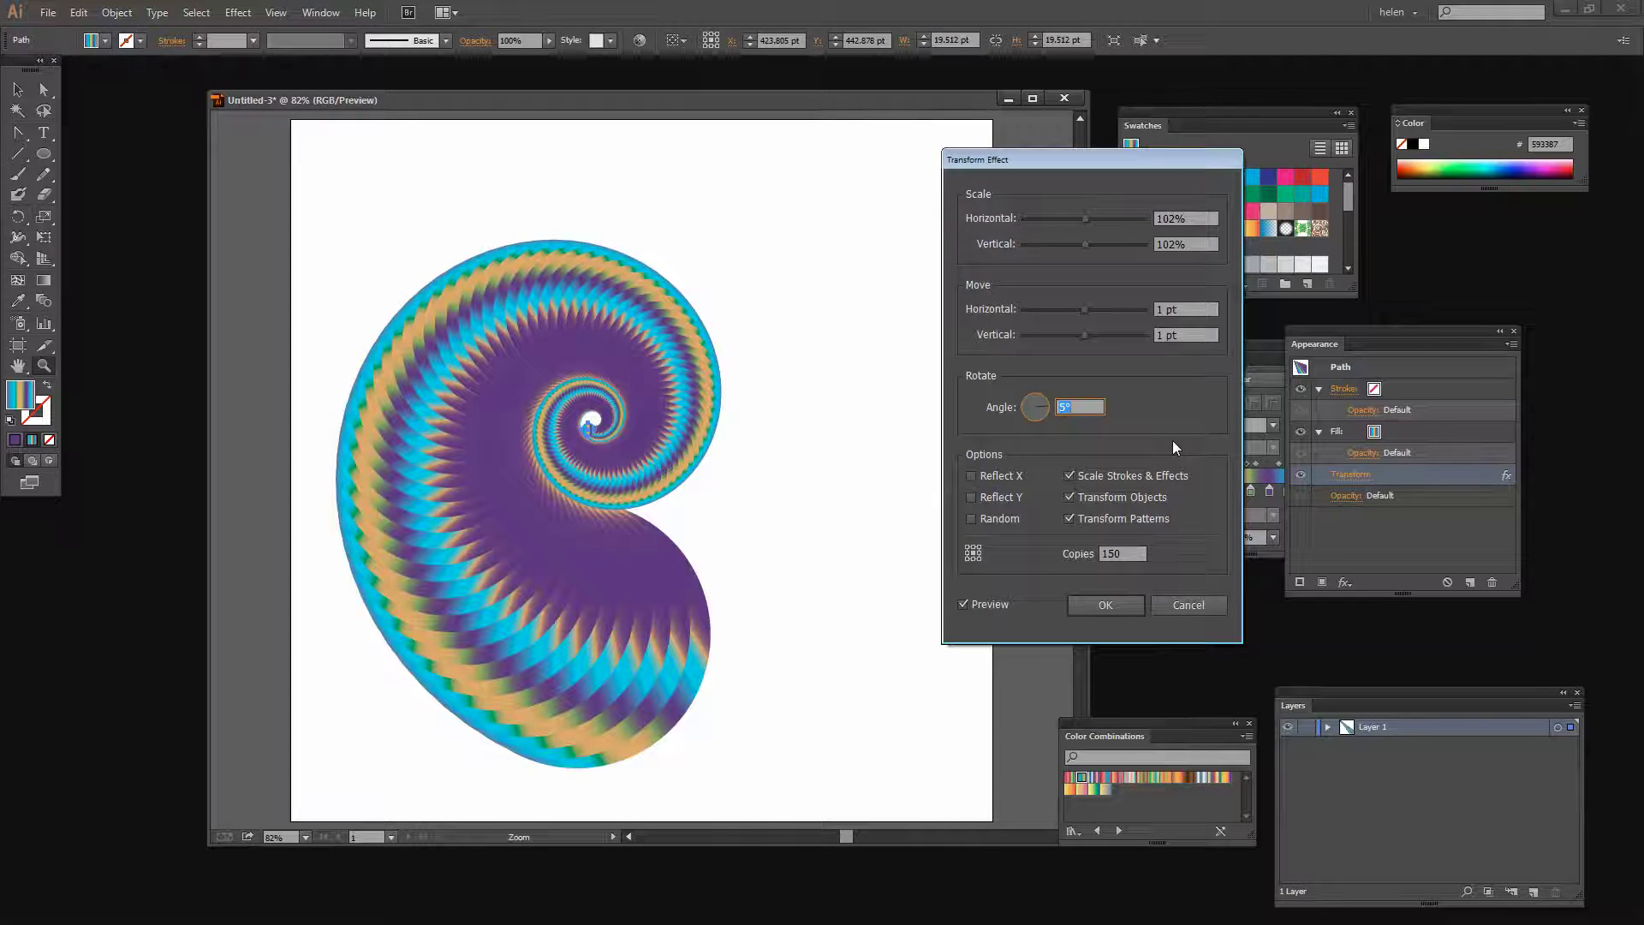
key(Up)
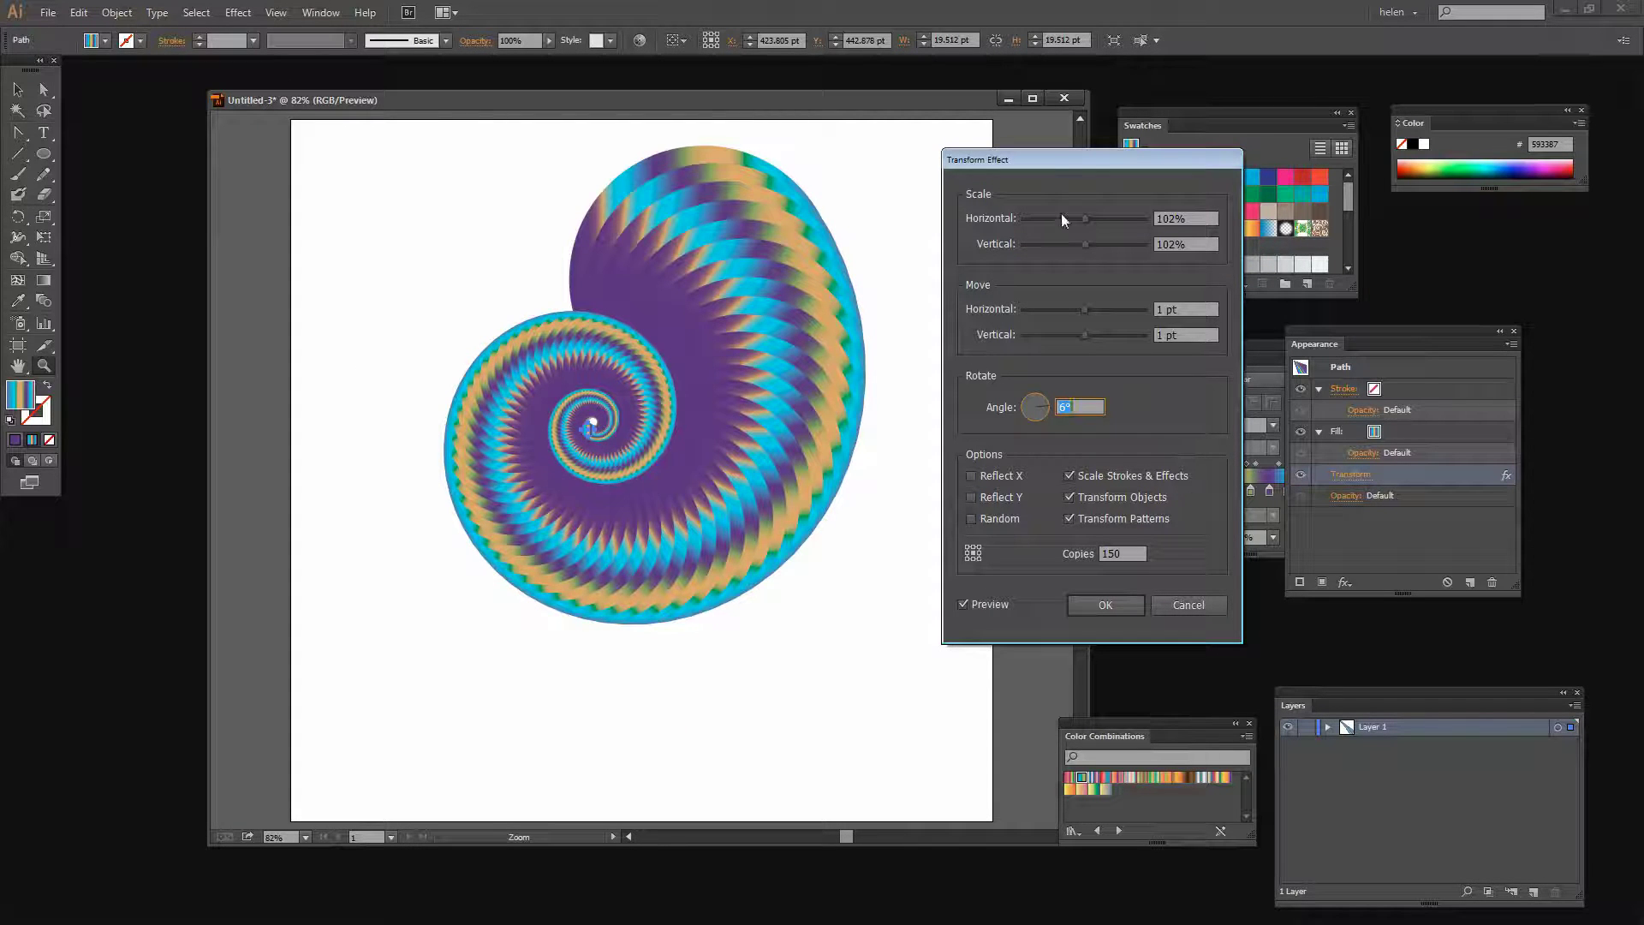
drag(1047, 159, 1102, 177)
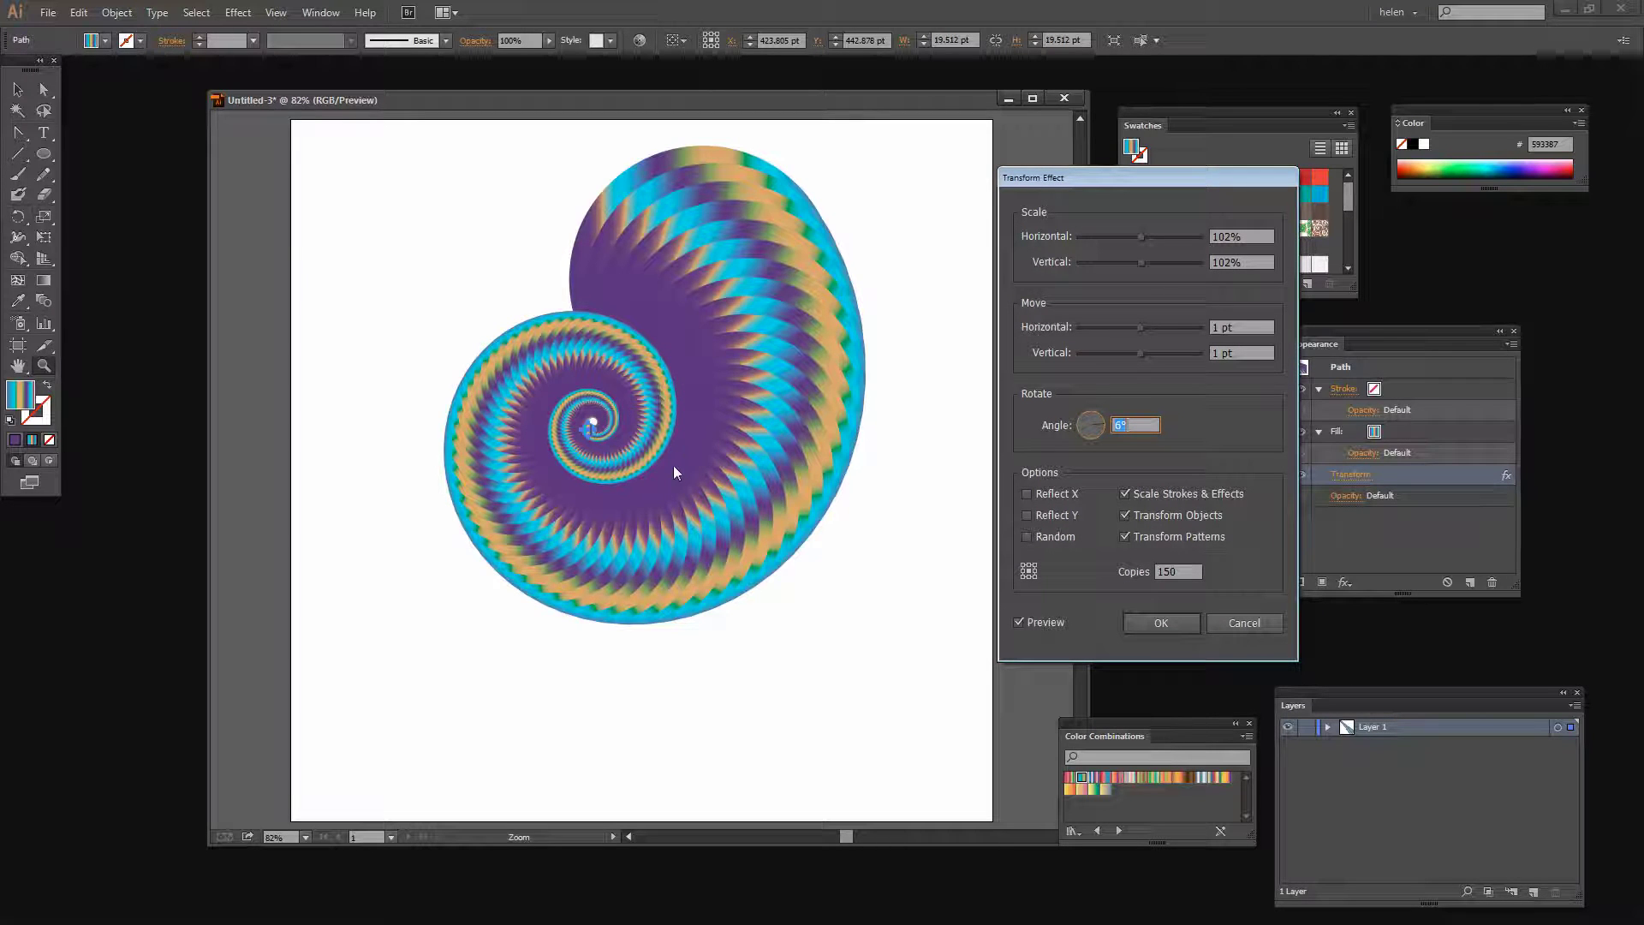
Try different reference-point locator squares, settling on the pivot that gives a nautilus shell
click(1022, 577)
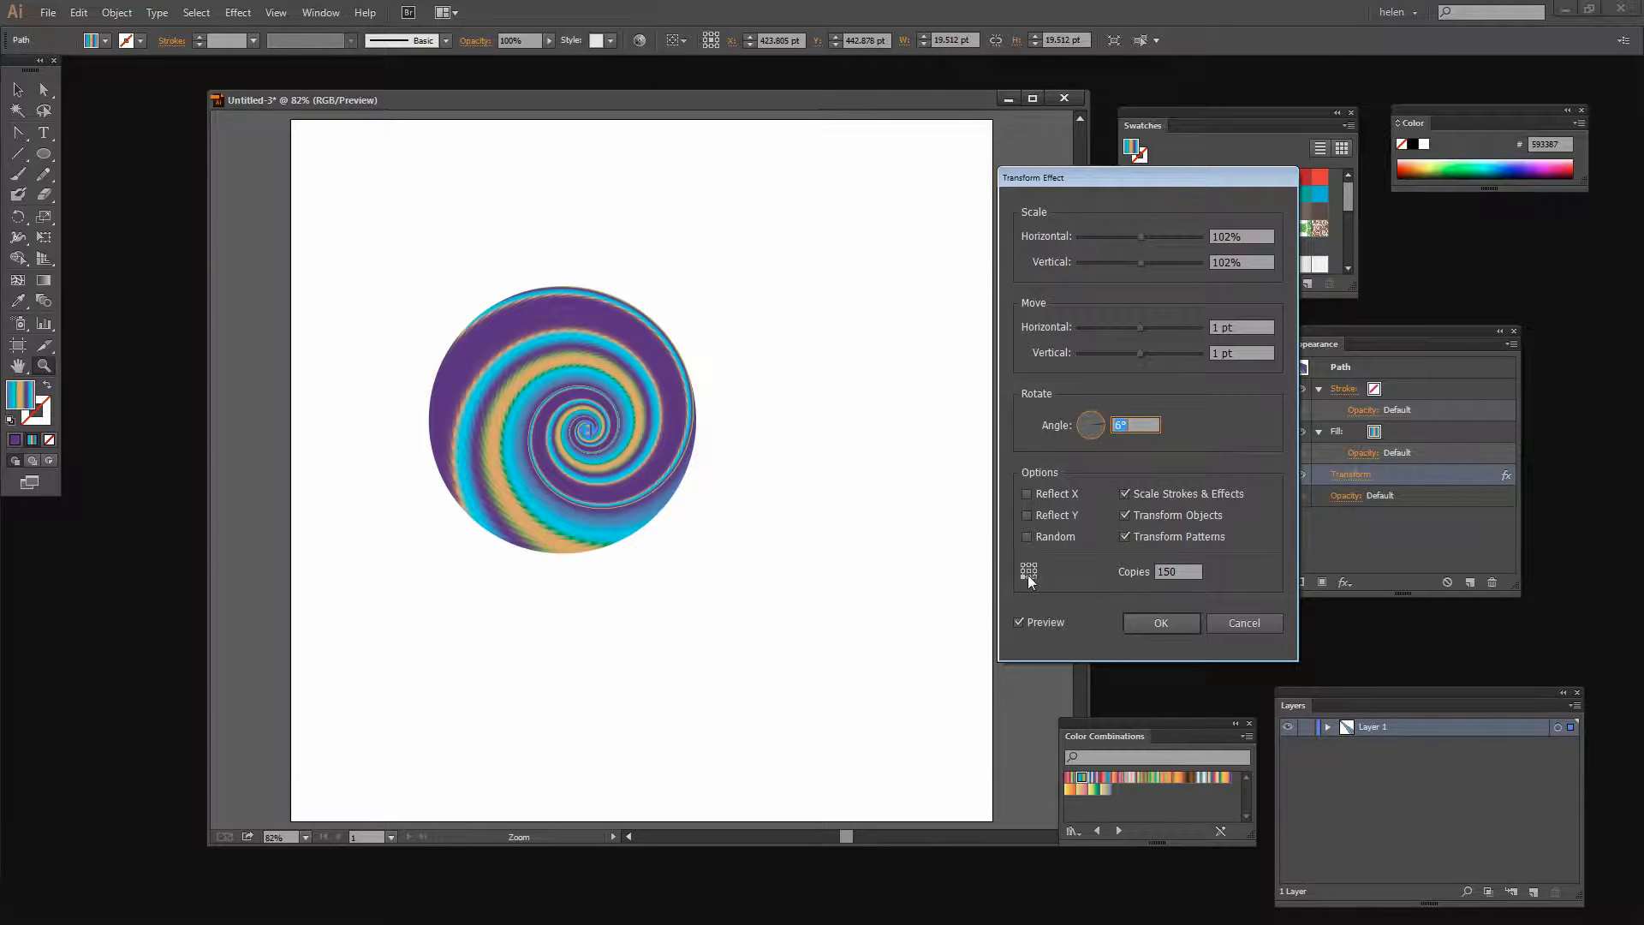
click(1027, 575)
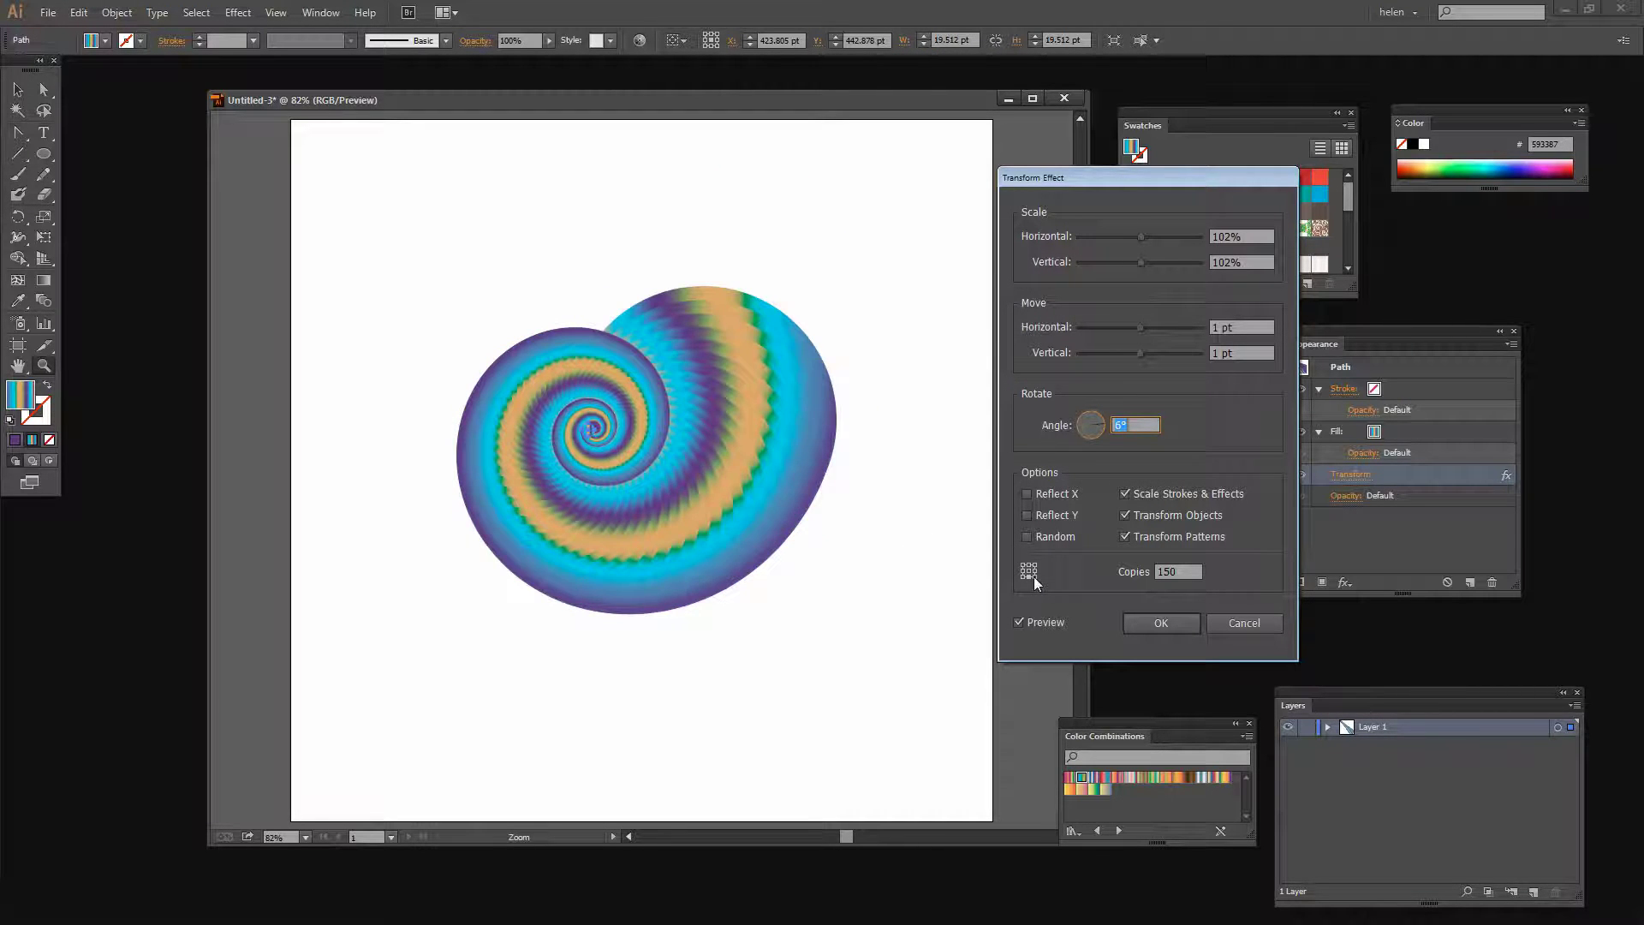
click(1034, 577)
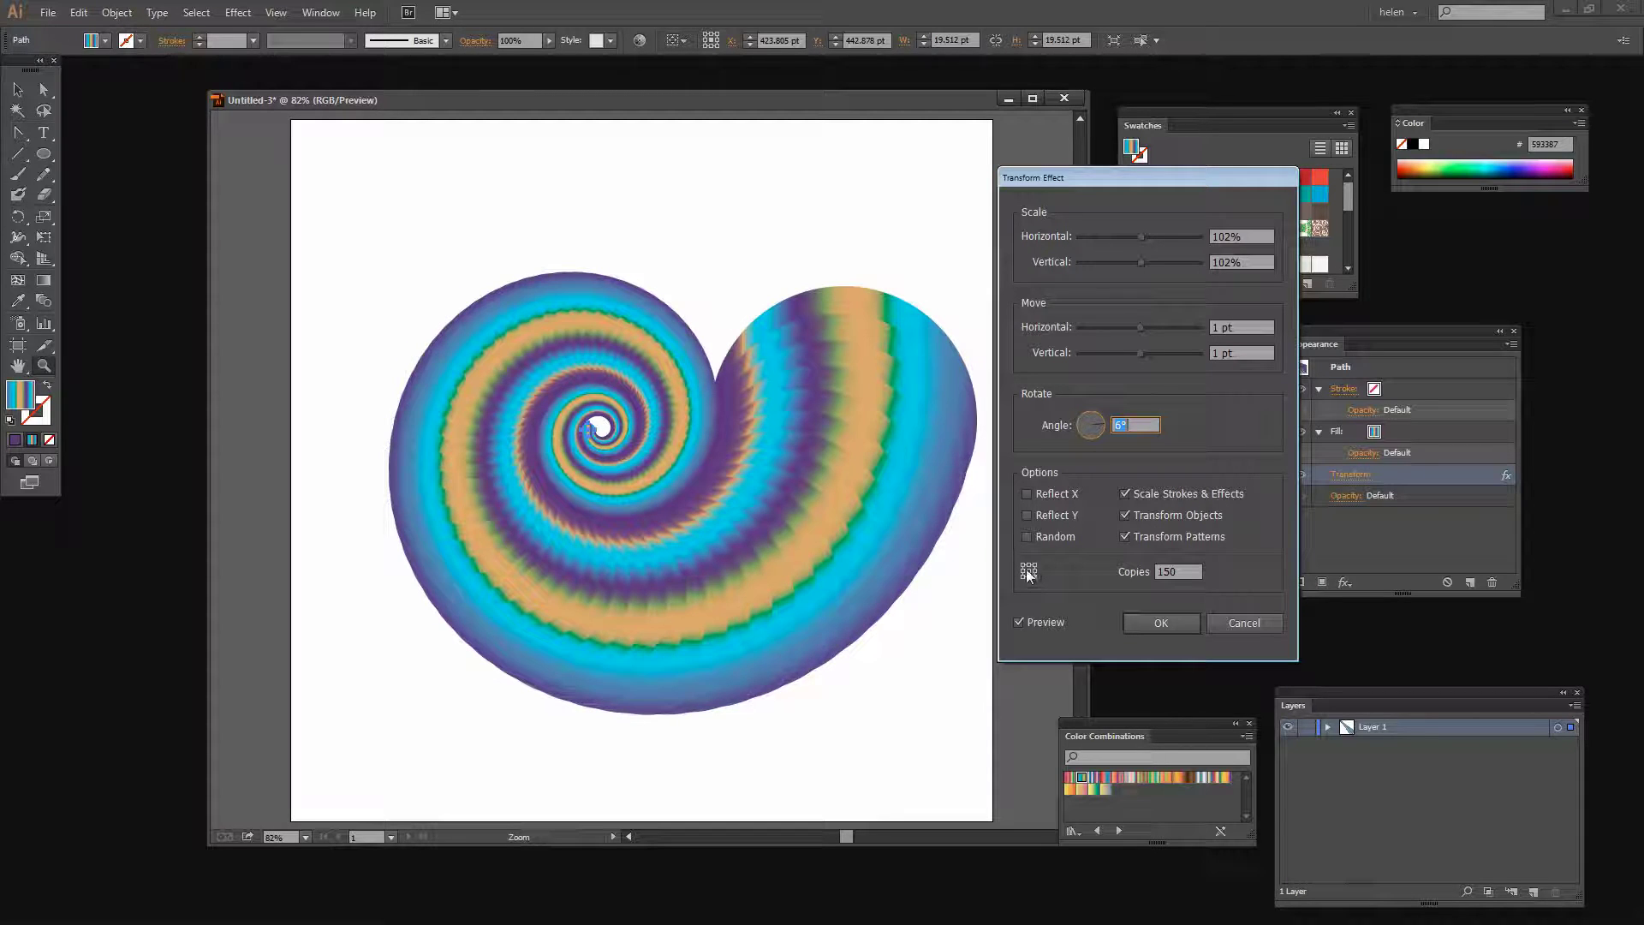
click(1035, 568)
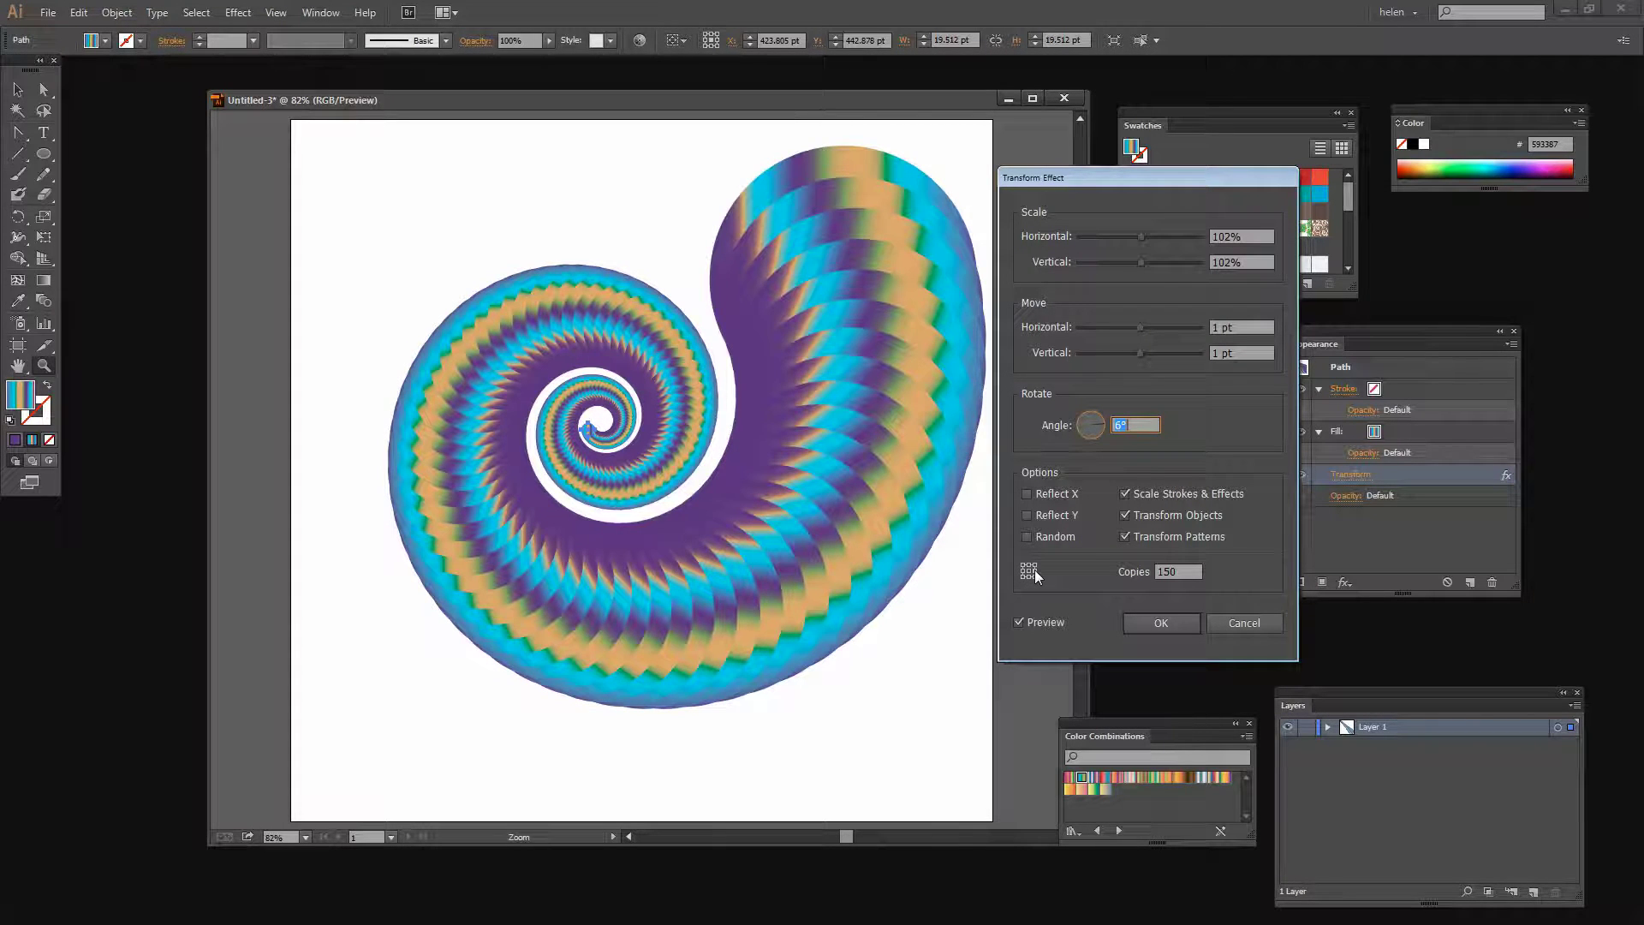
click(1034, 571)
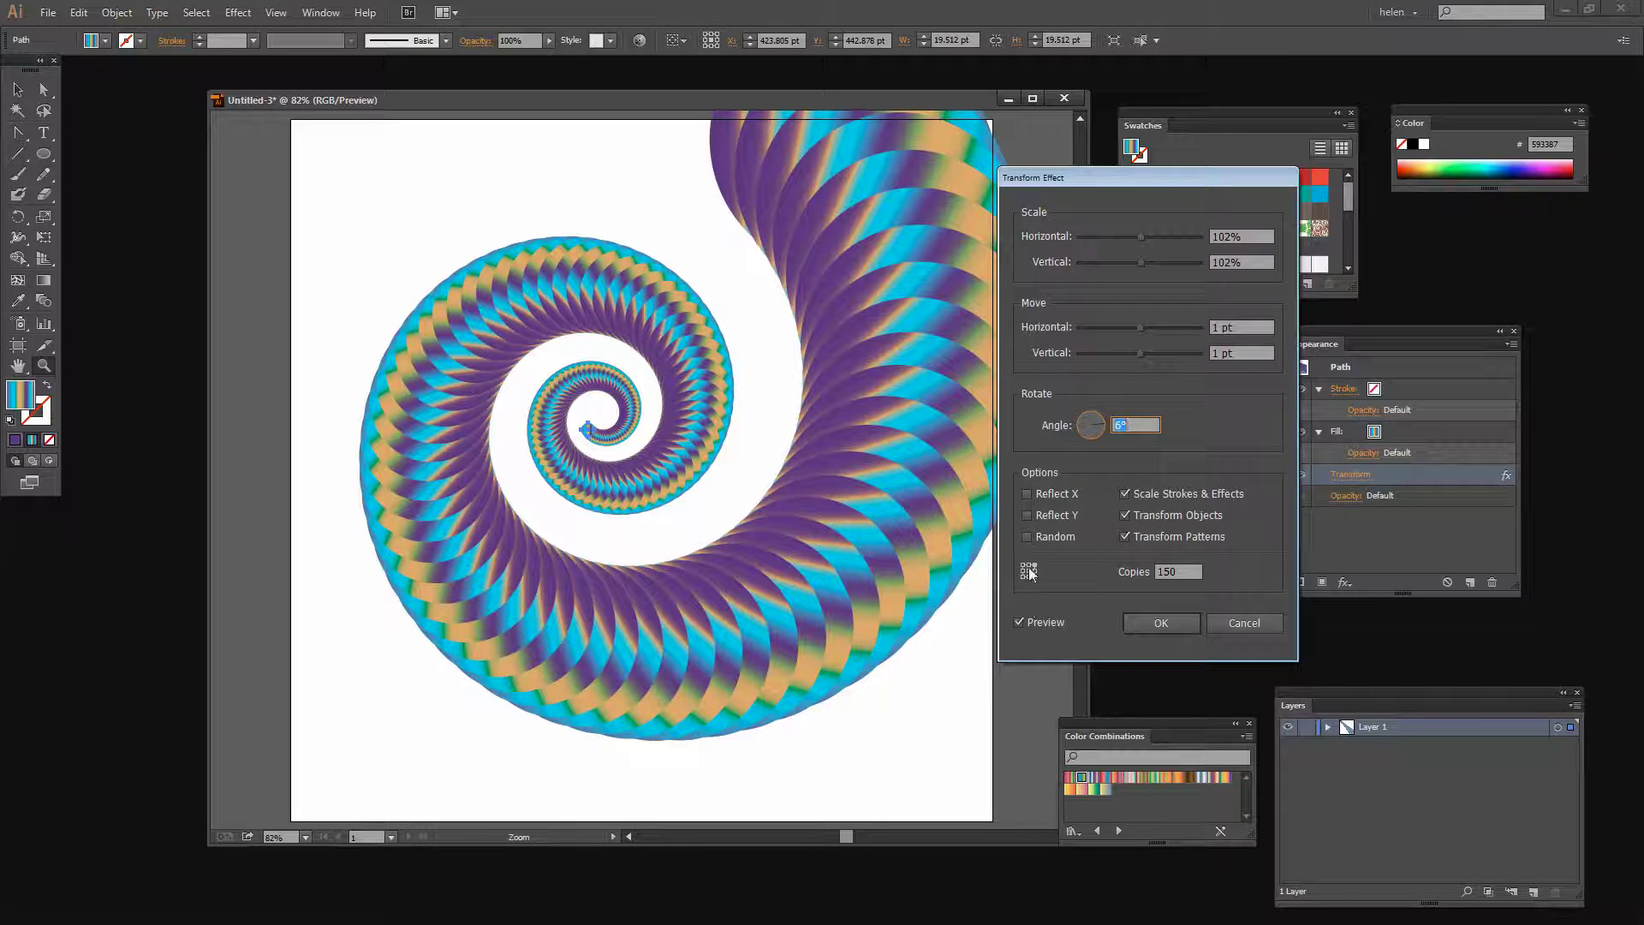
click(1029, 569)
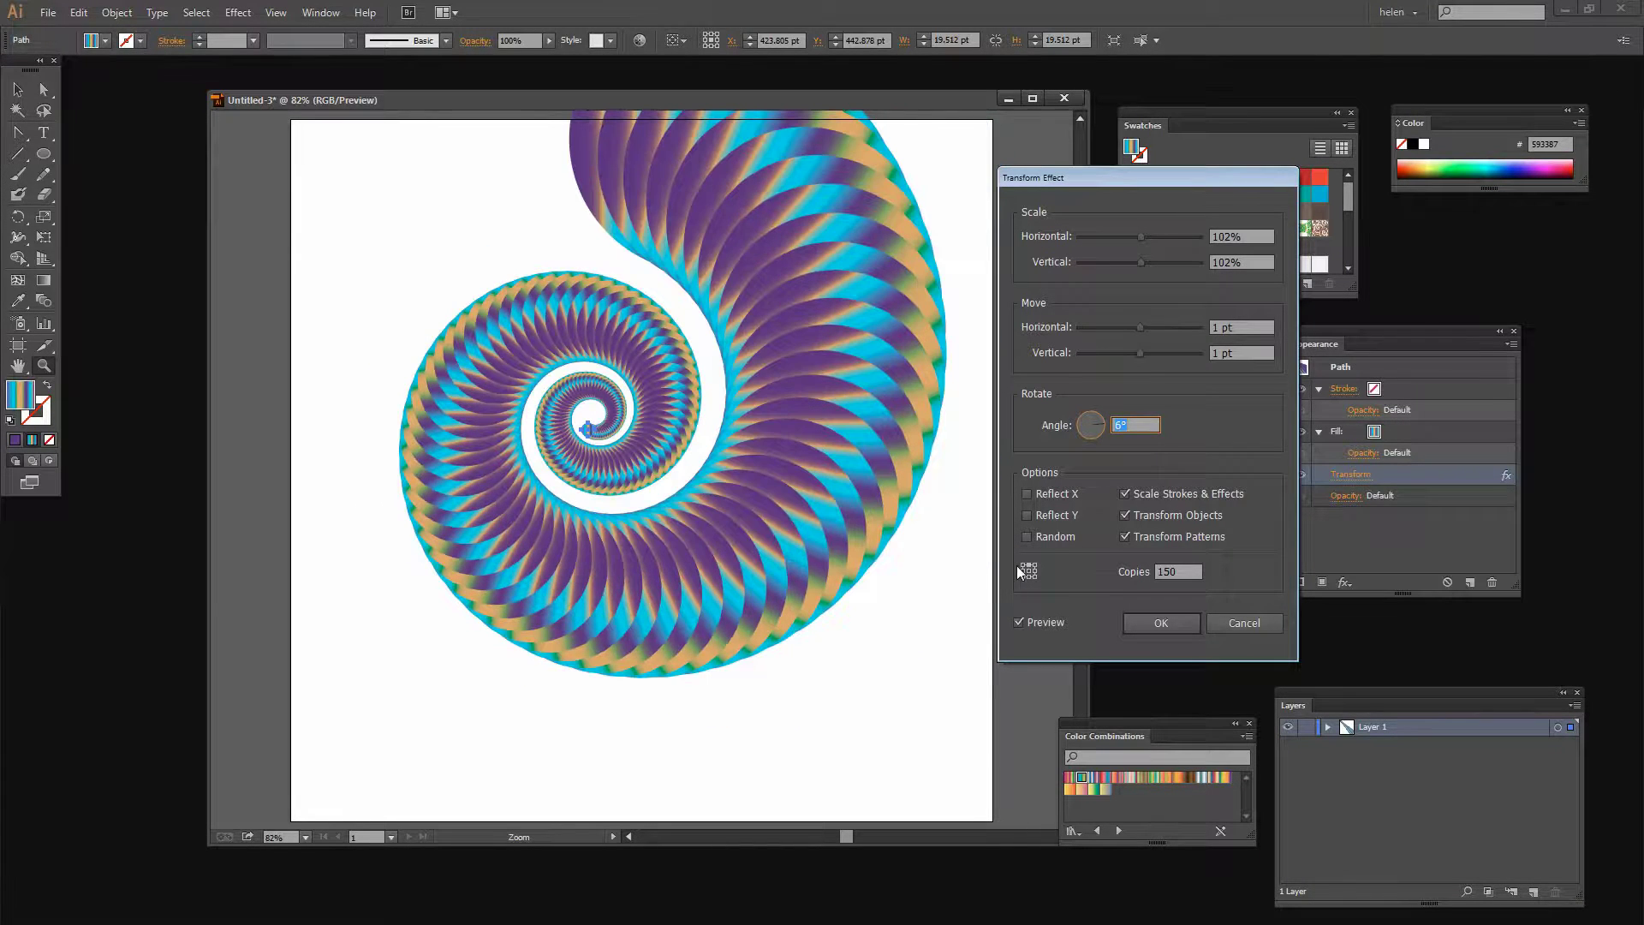
click(1023, 566)
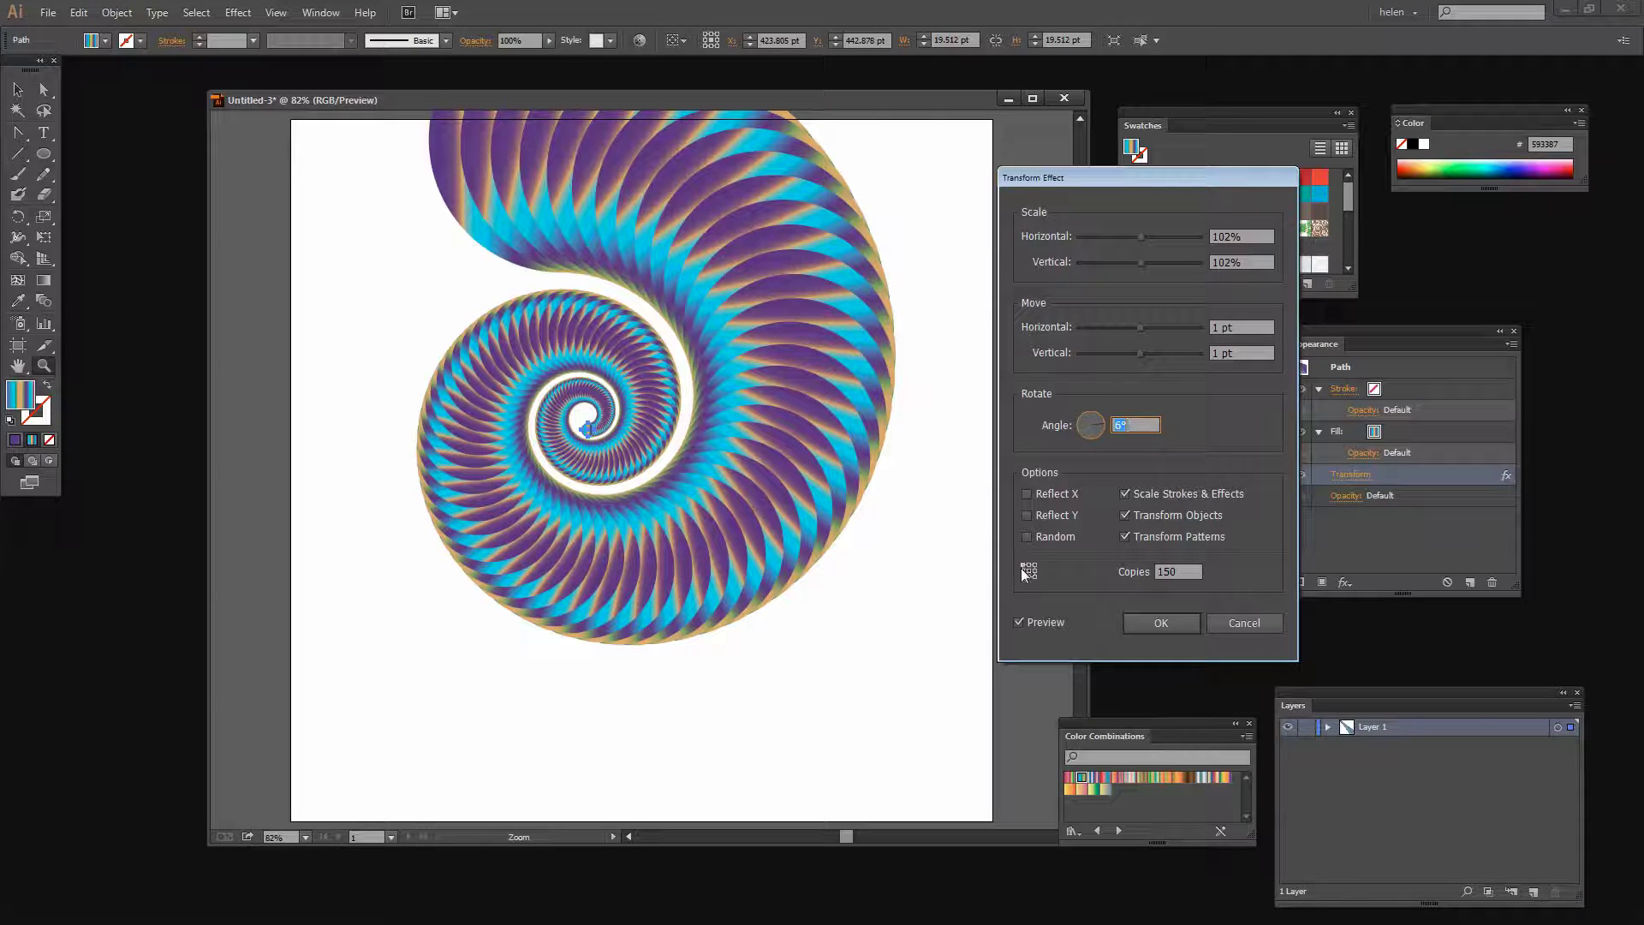
click(1022, 571)
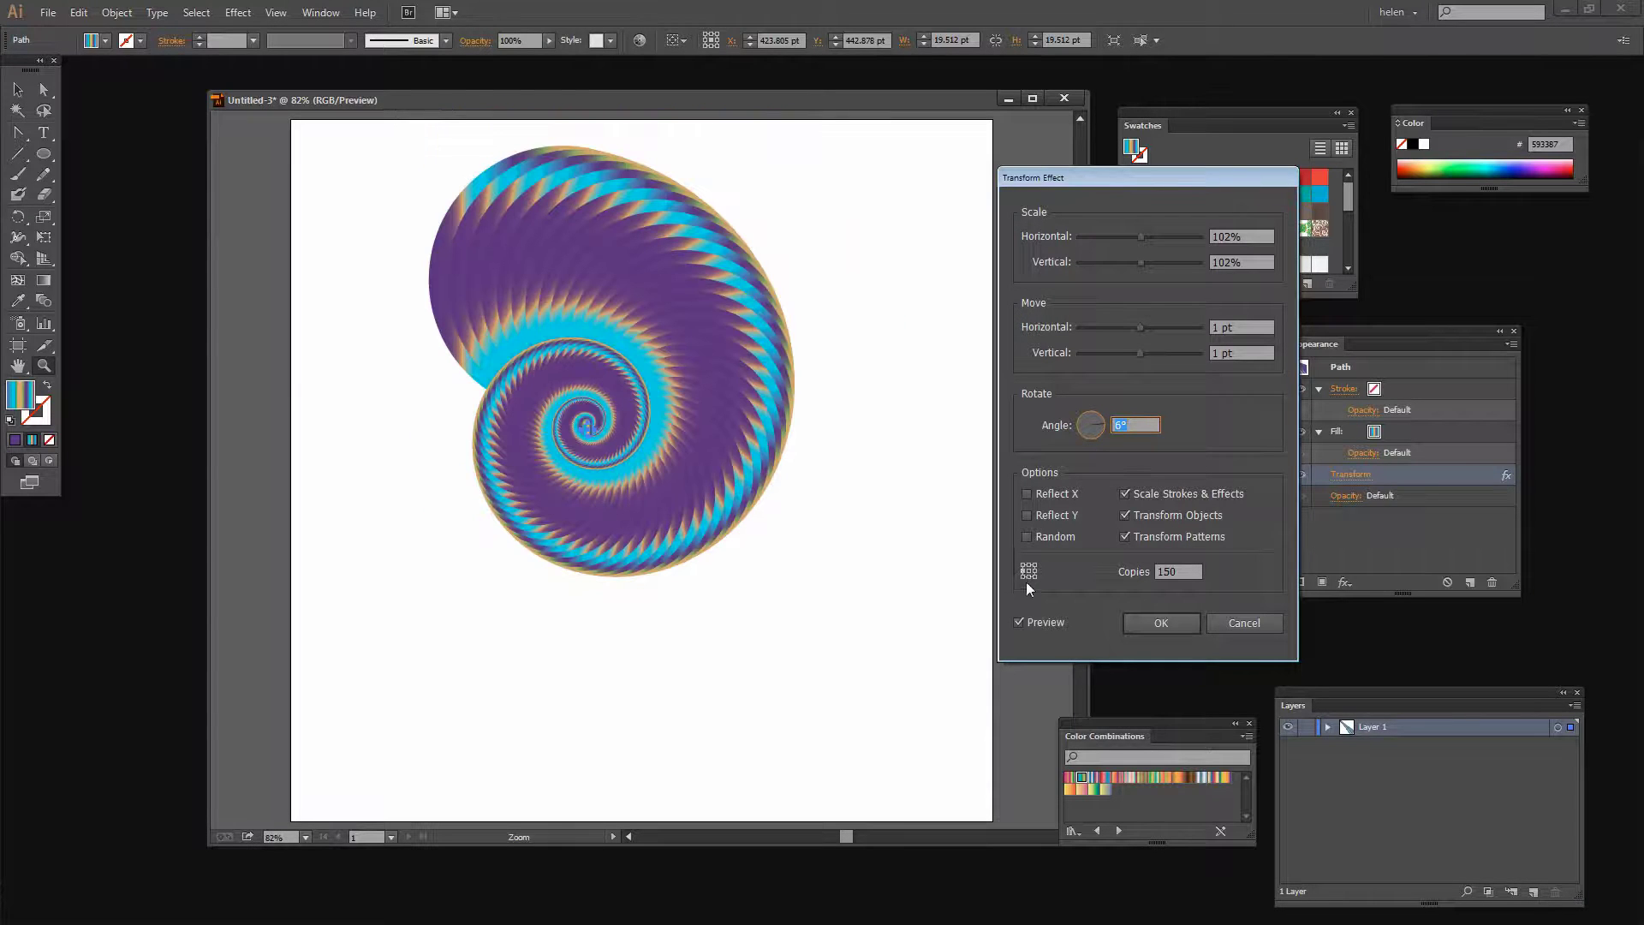
click(1023, 566)
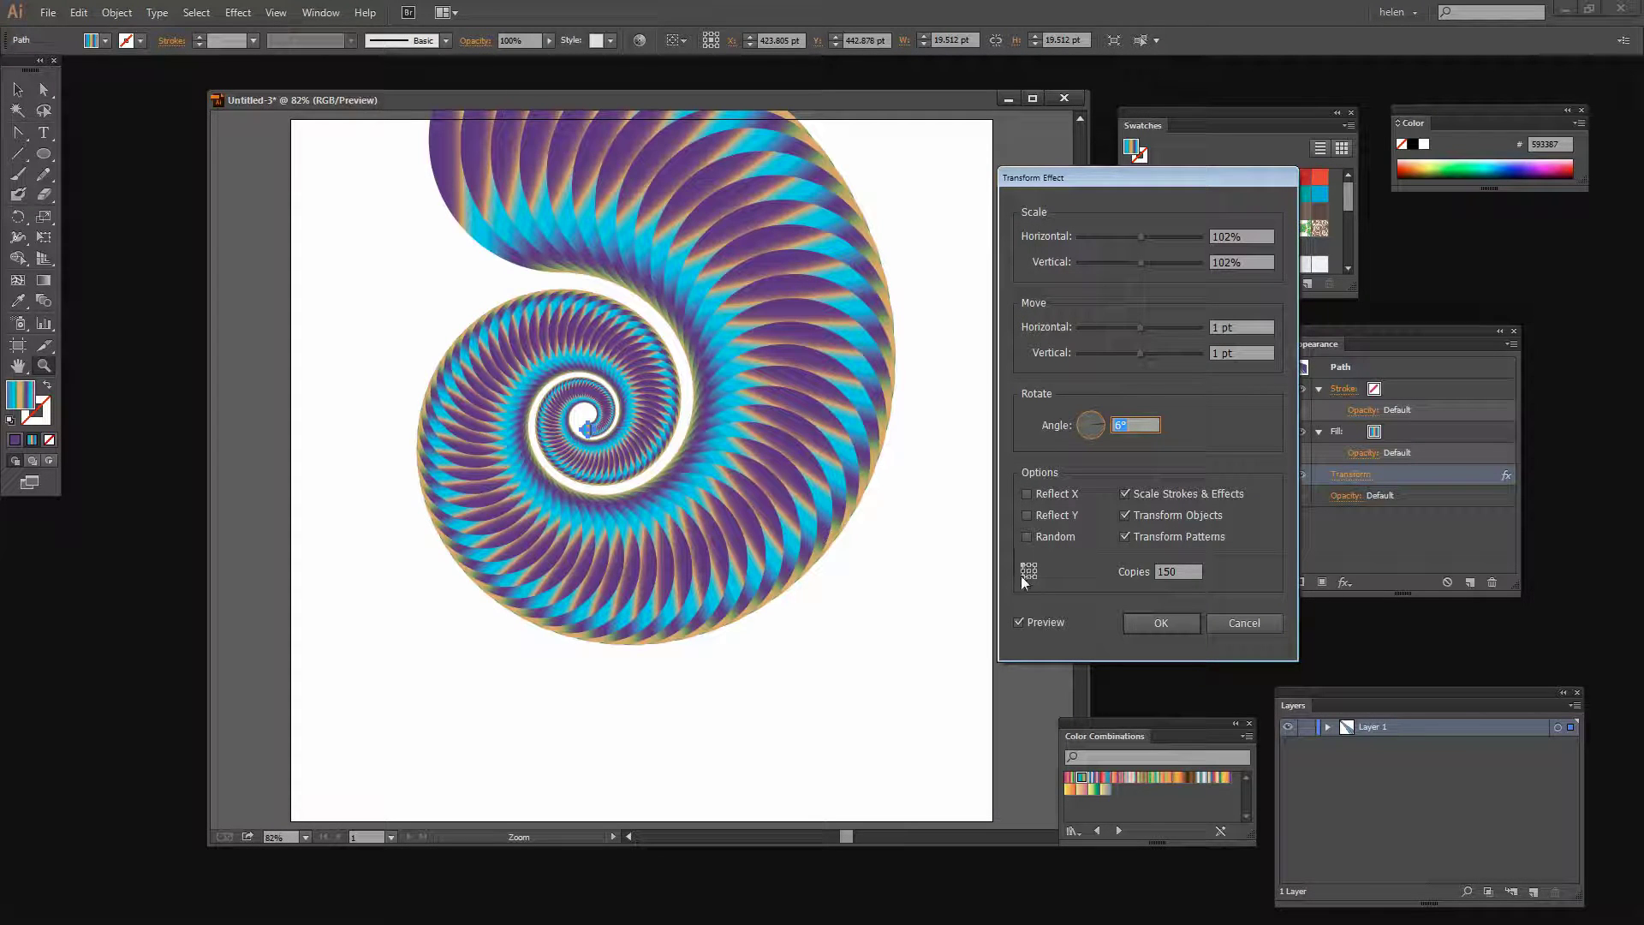
click(1023, 569)
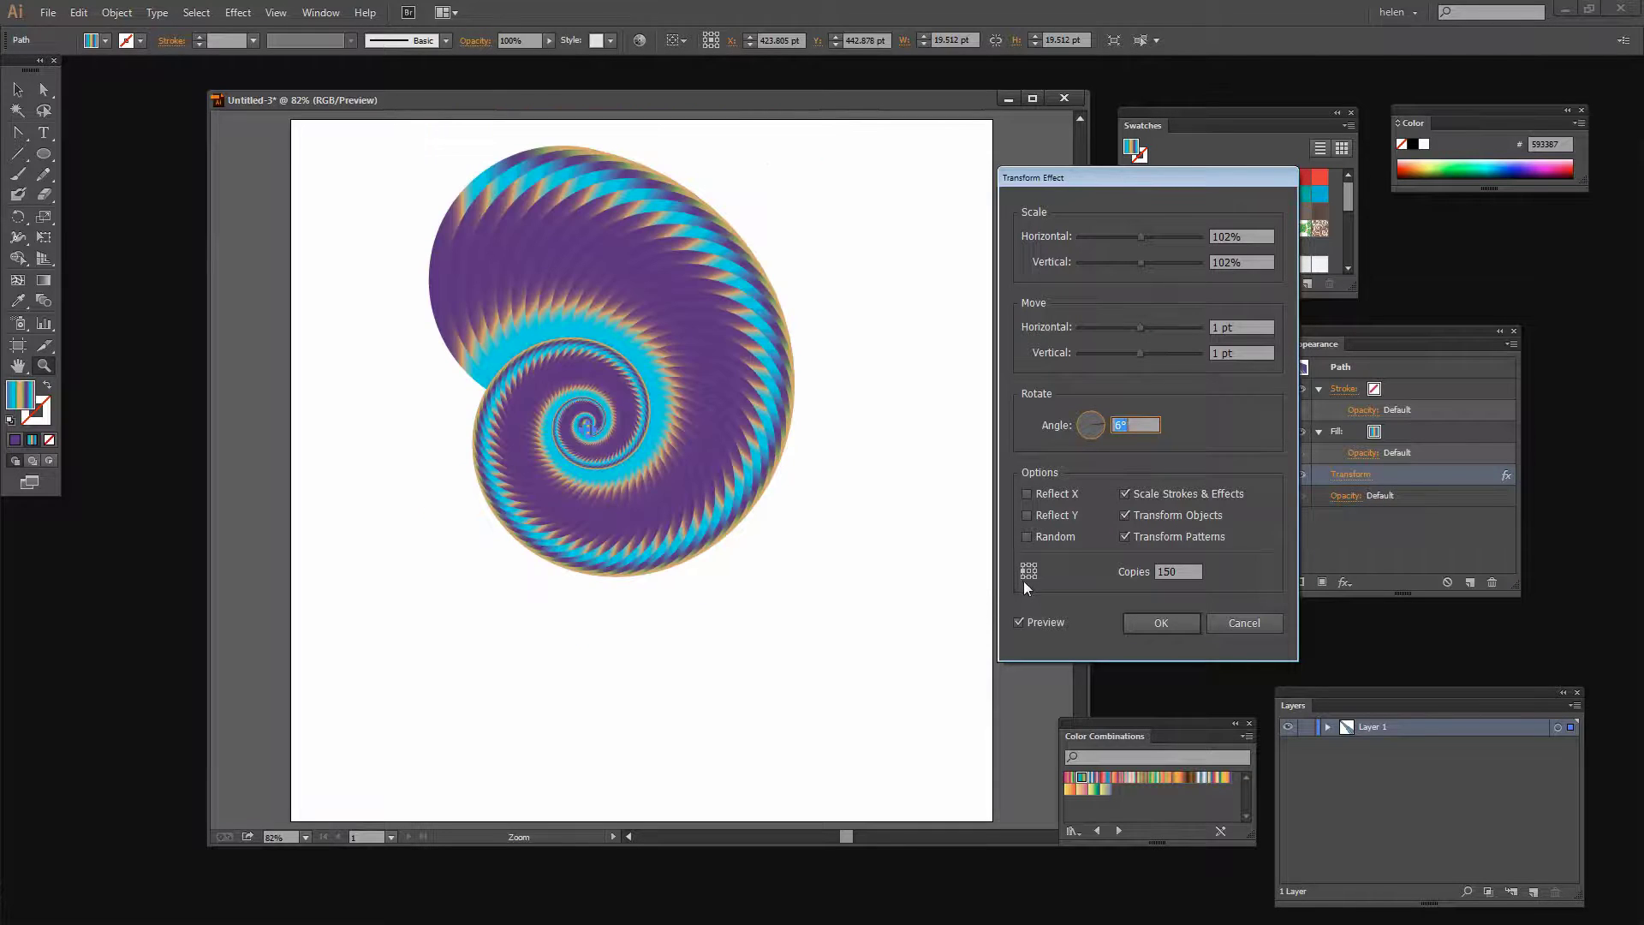
click(1022, 577)
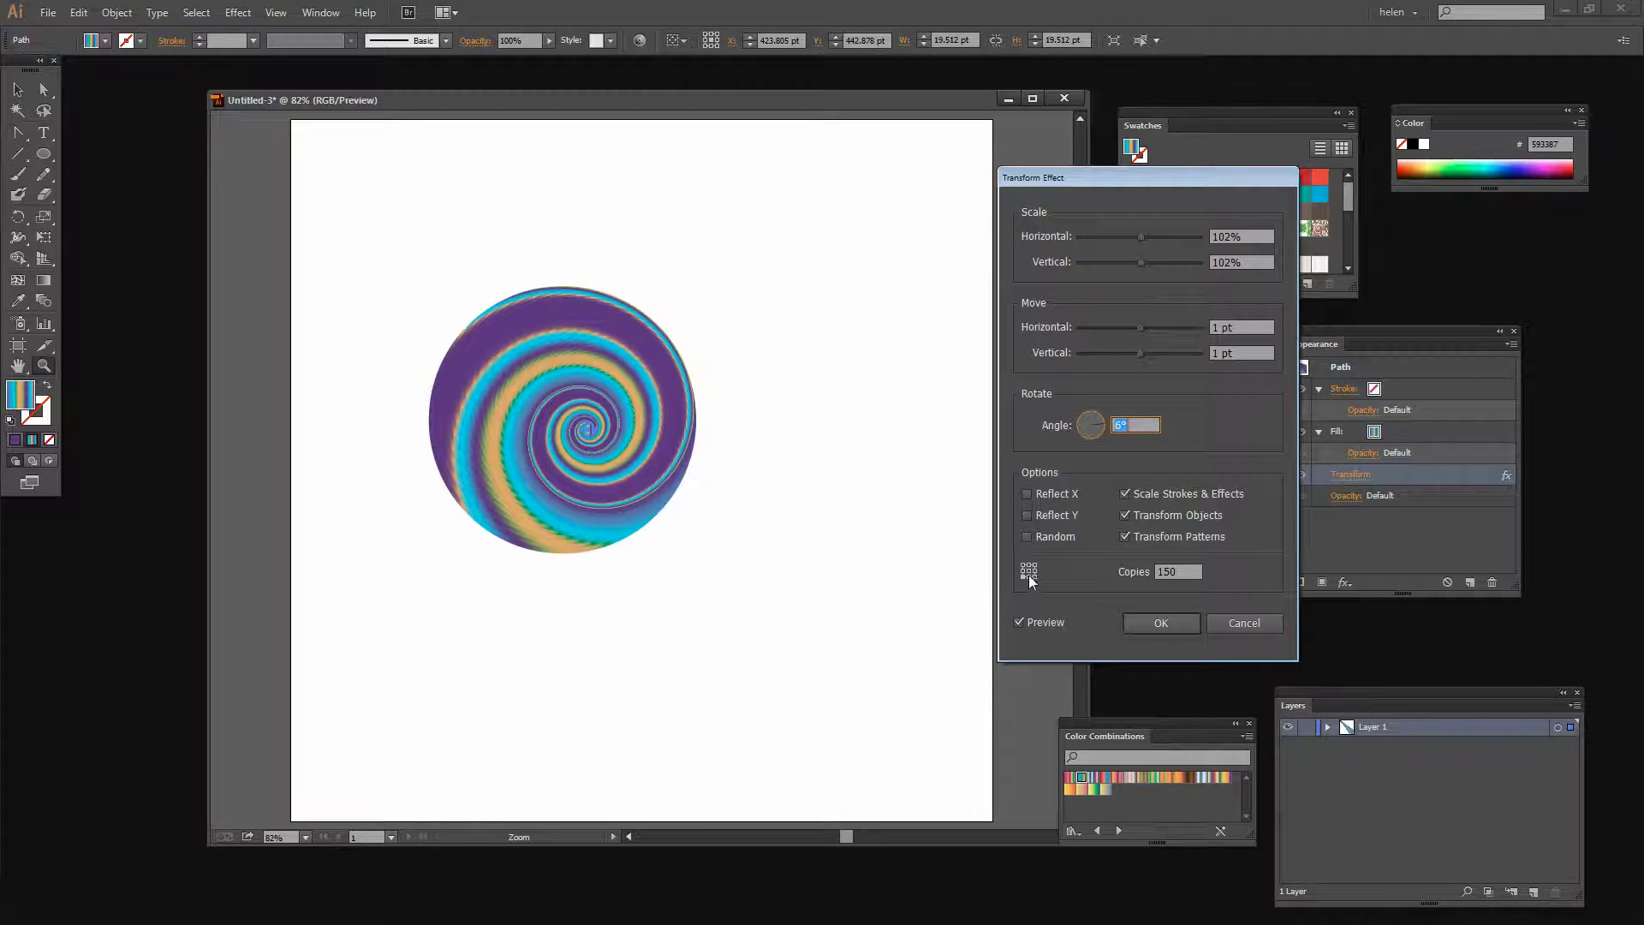
click(1028, 575)
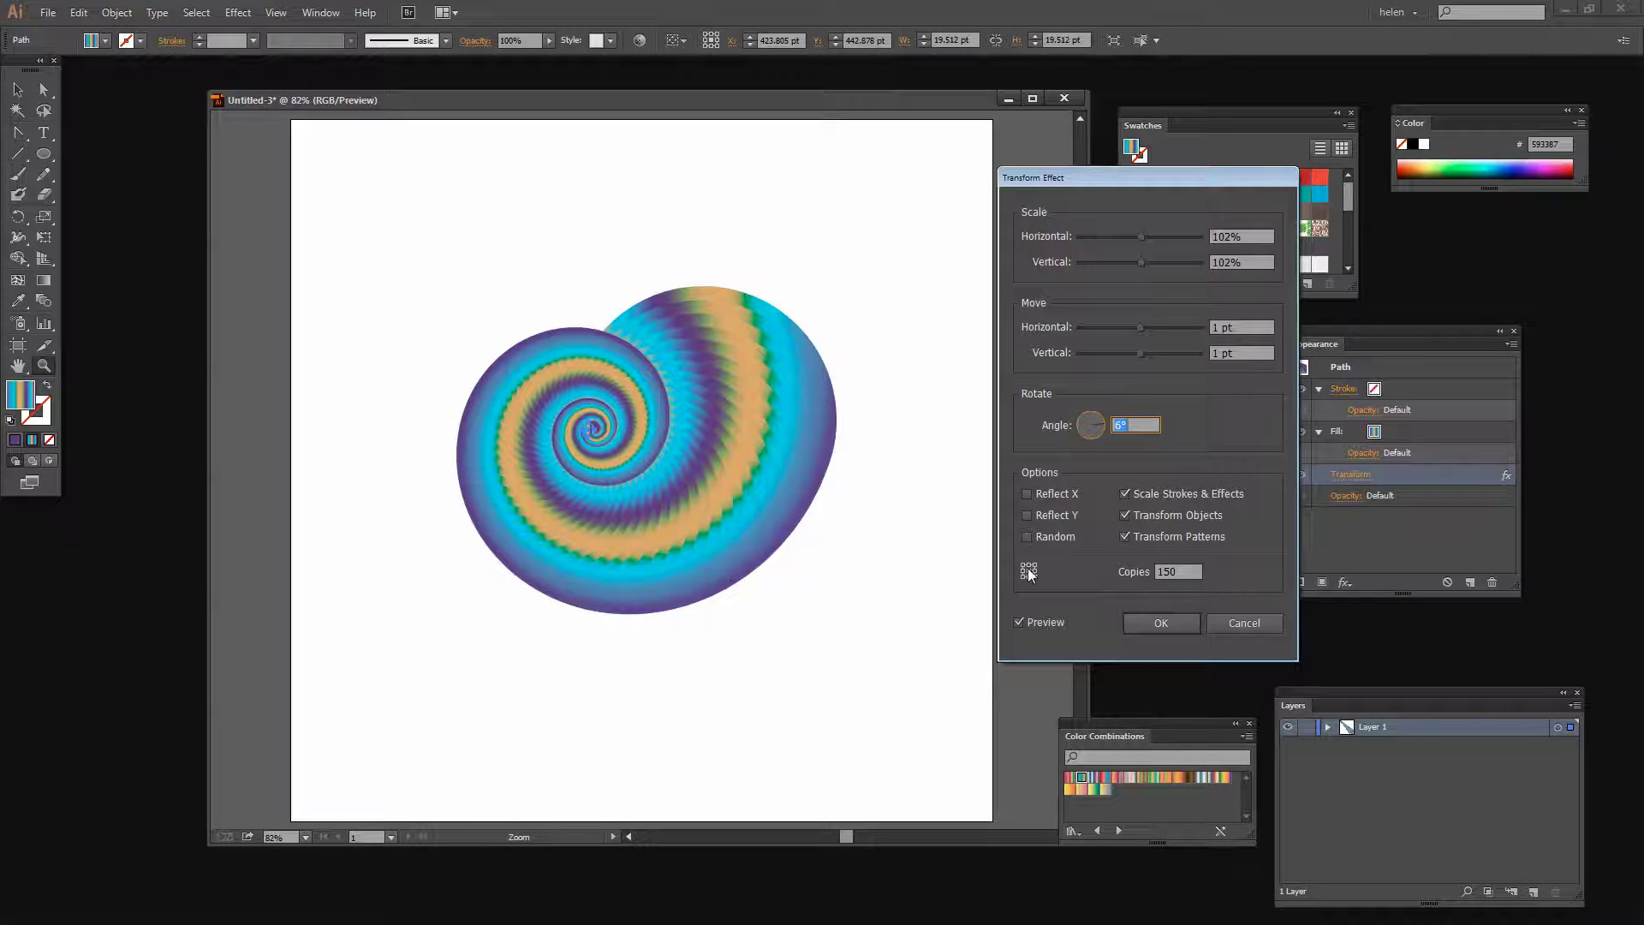
click(1027, 570)
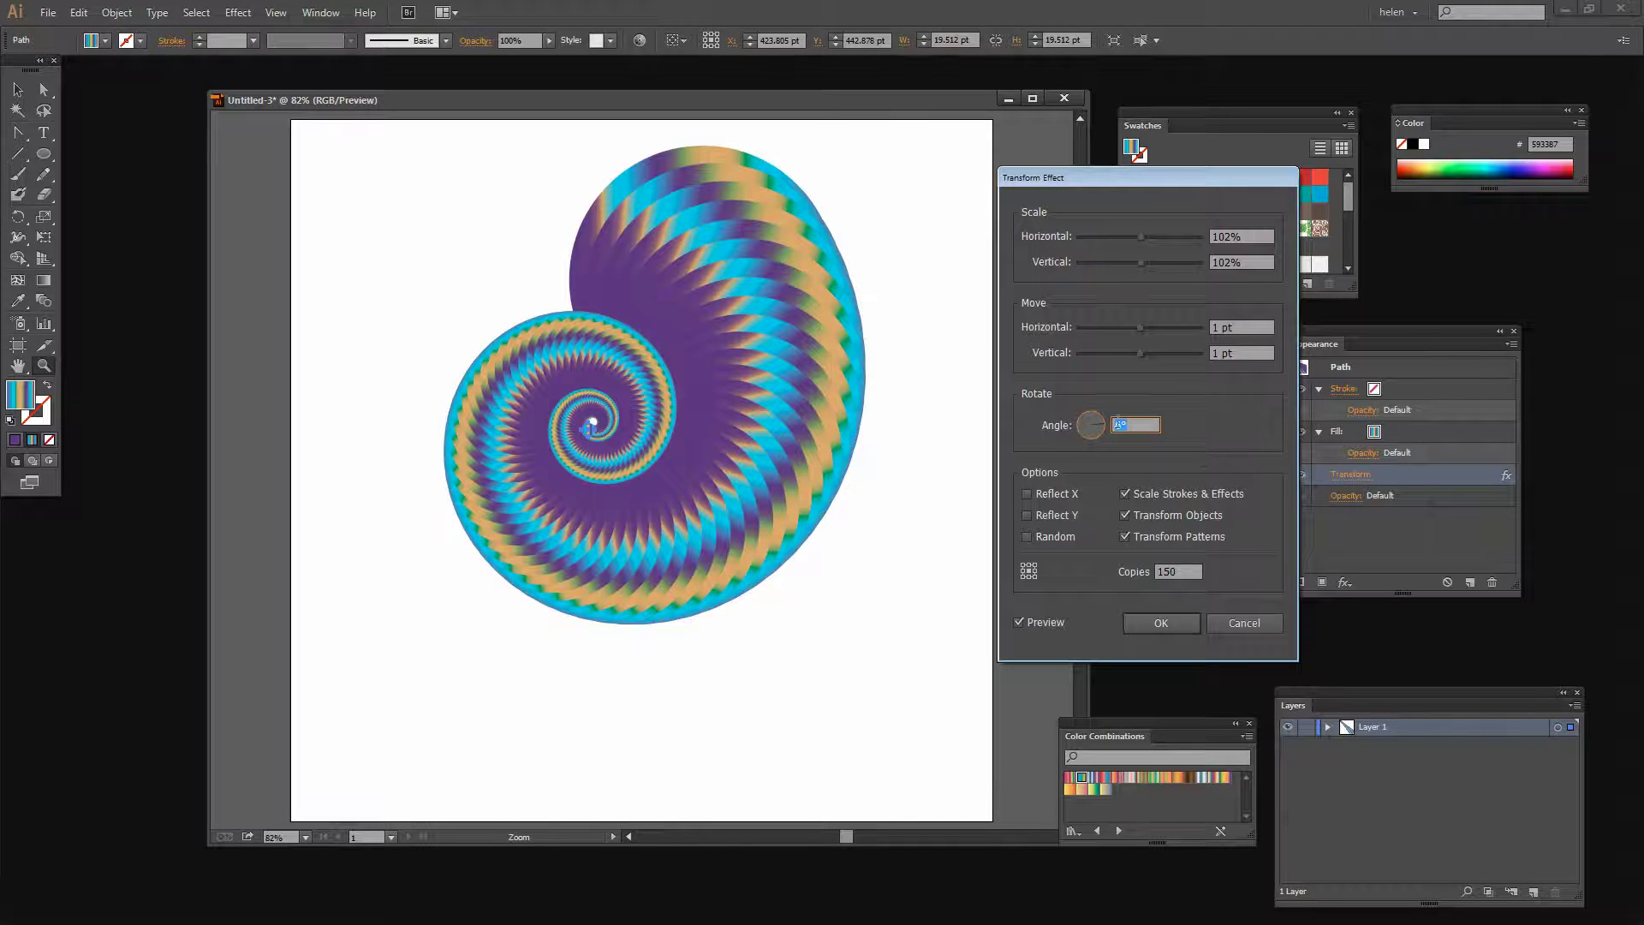
Step the rotation angle up from 6° to 16° with the arrow keys
click(1128, 419)
key(Up)
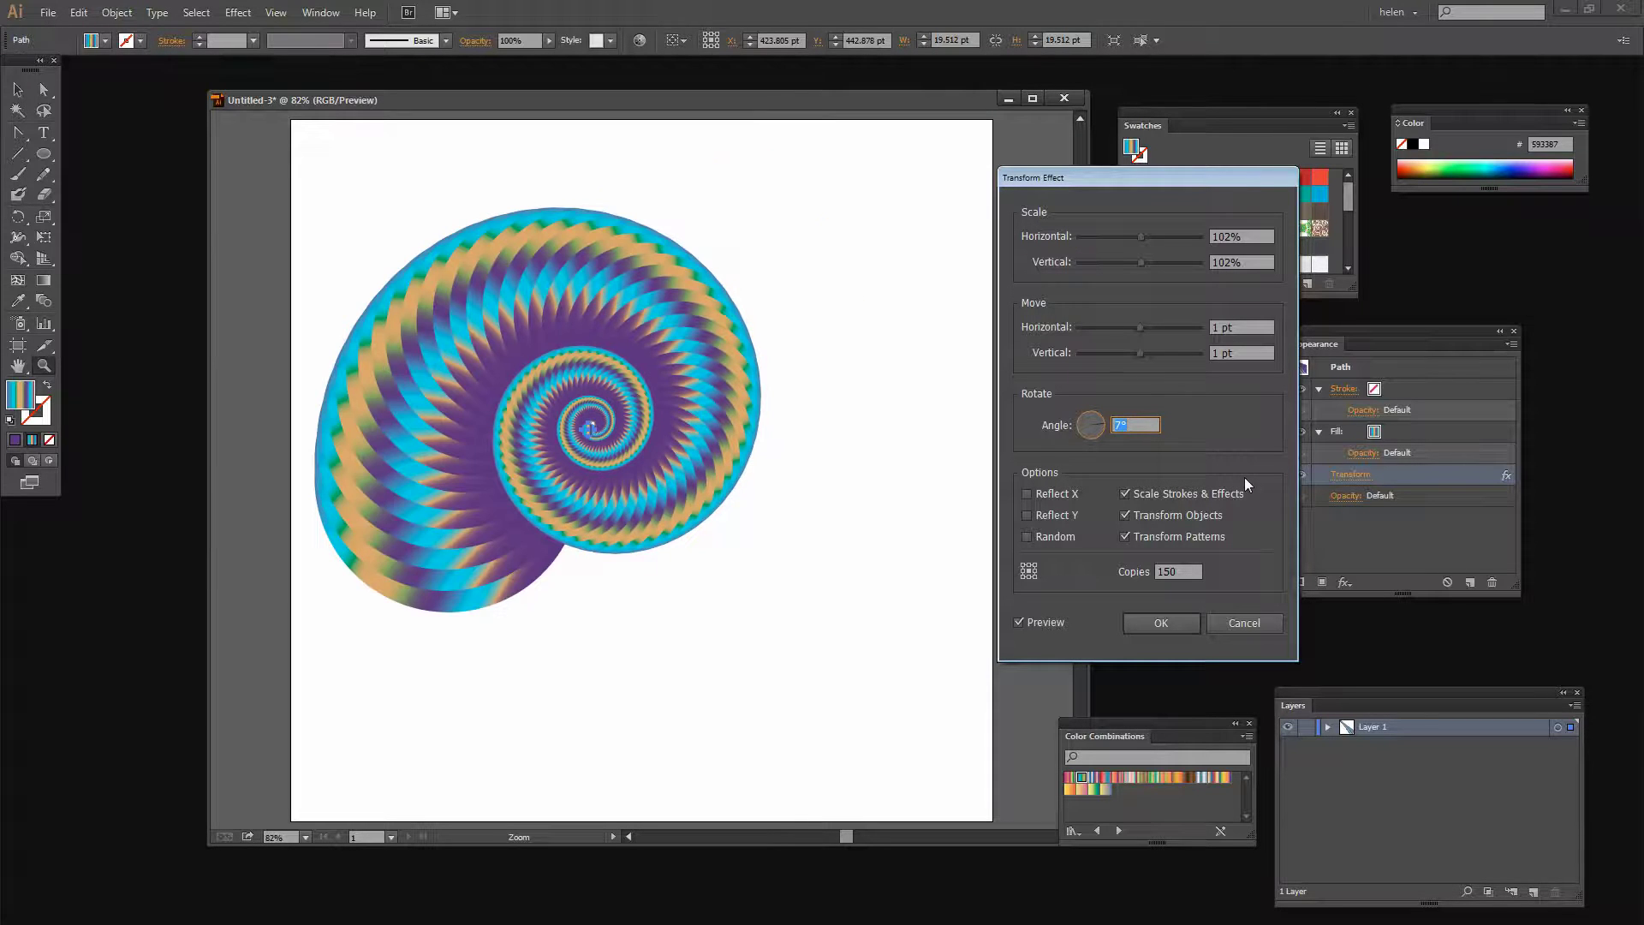
key(Up)
key(Up)
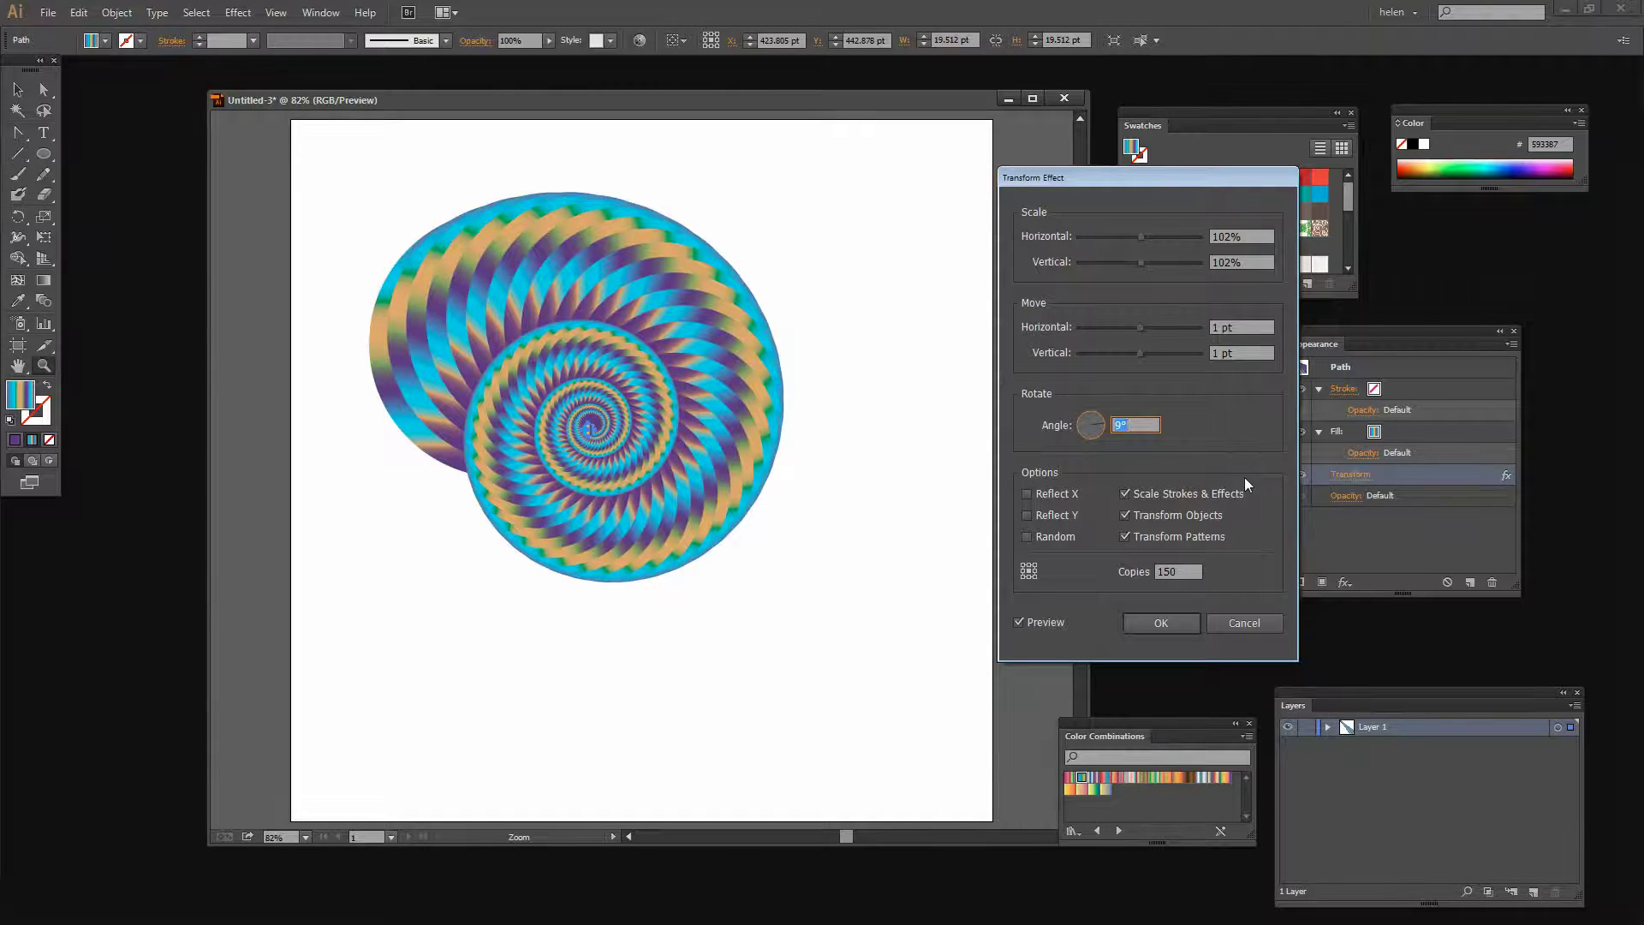
key(Up)
key(Up)
key(Up)
key(Up)
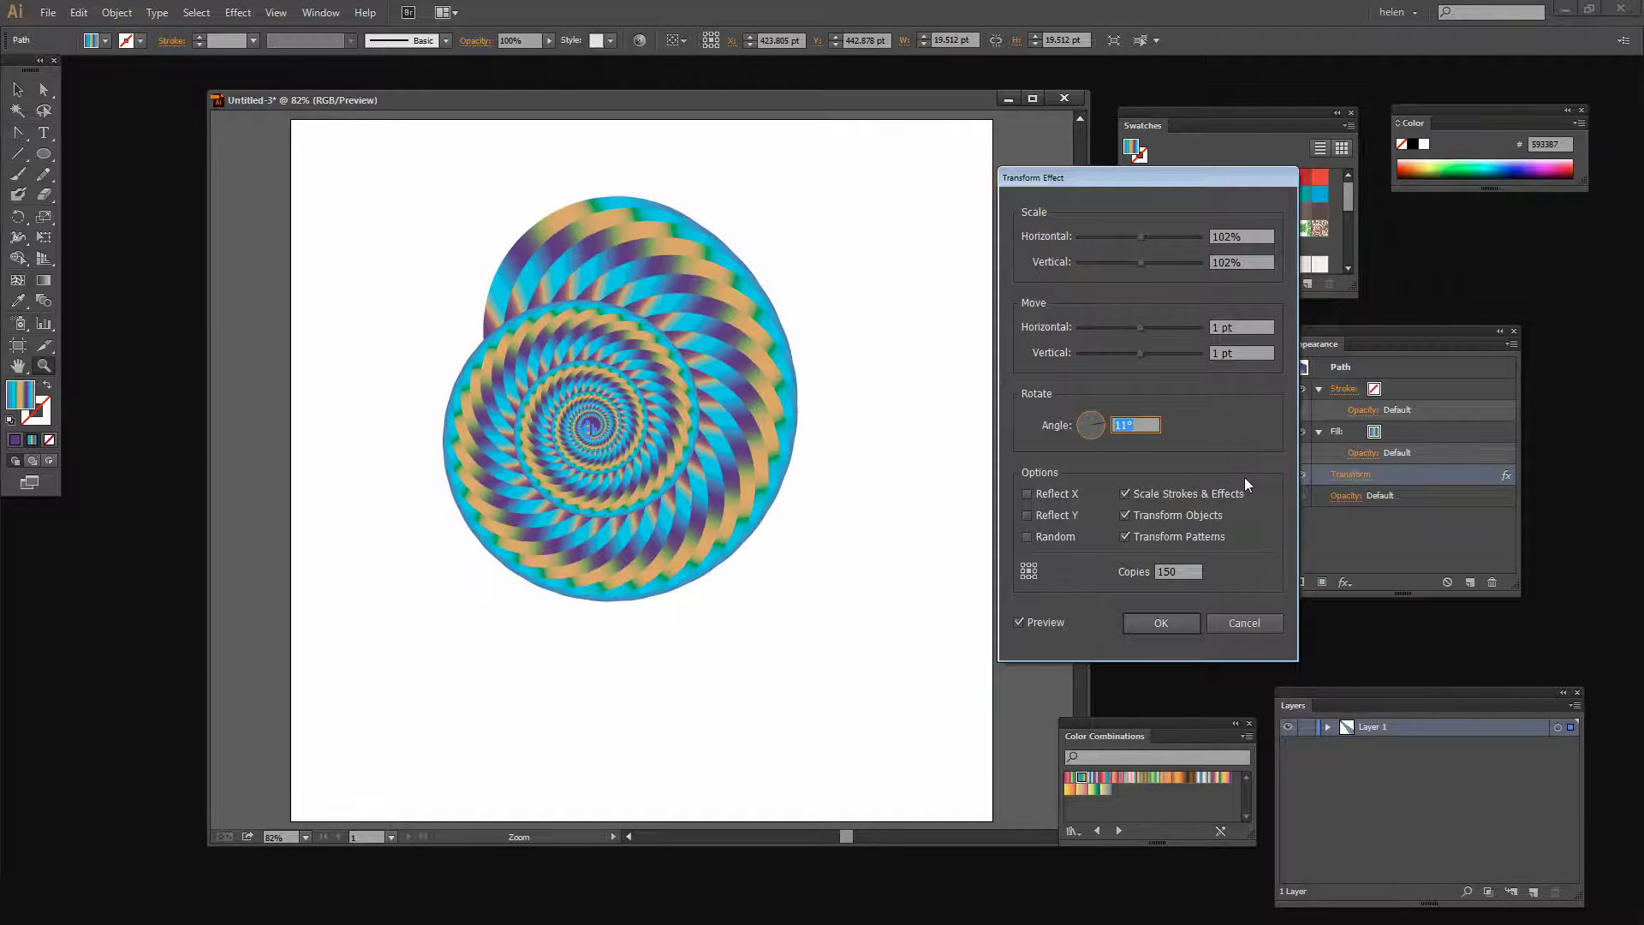
key(Up)
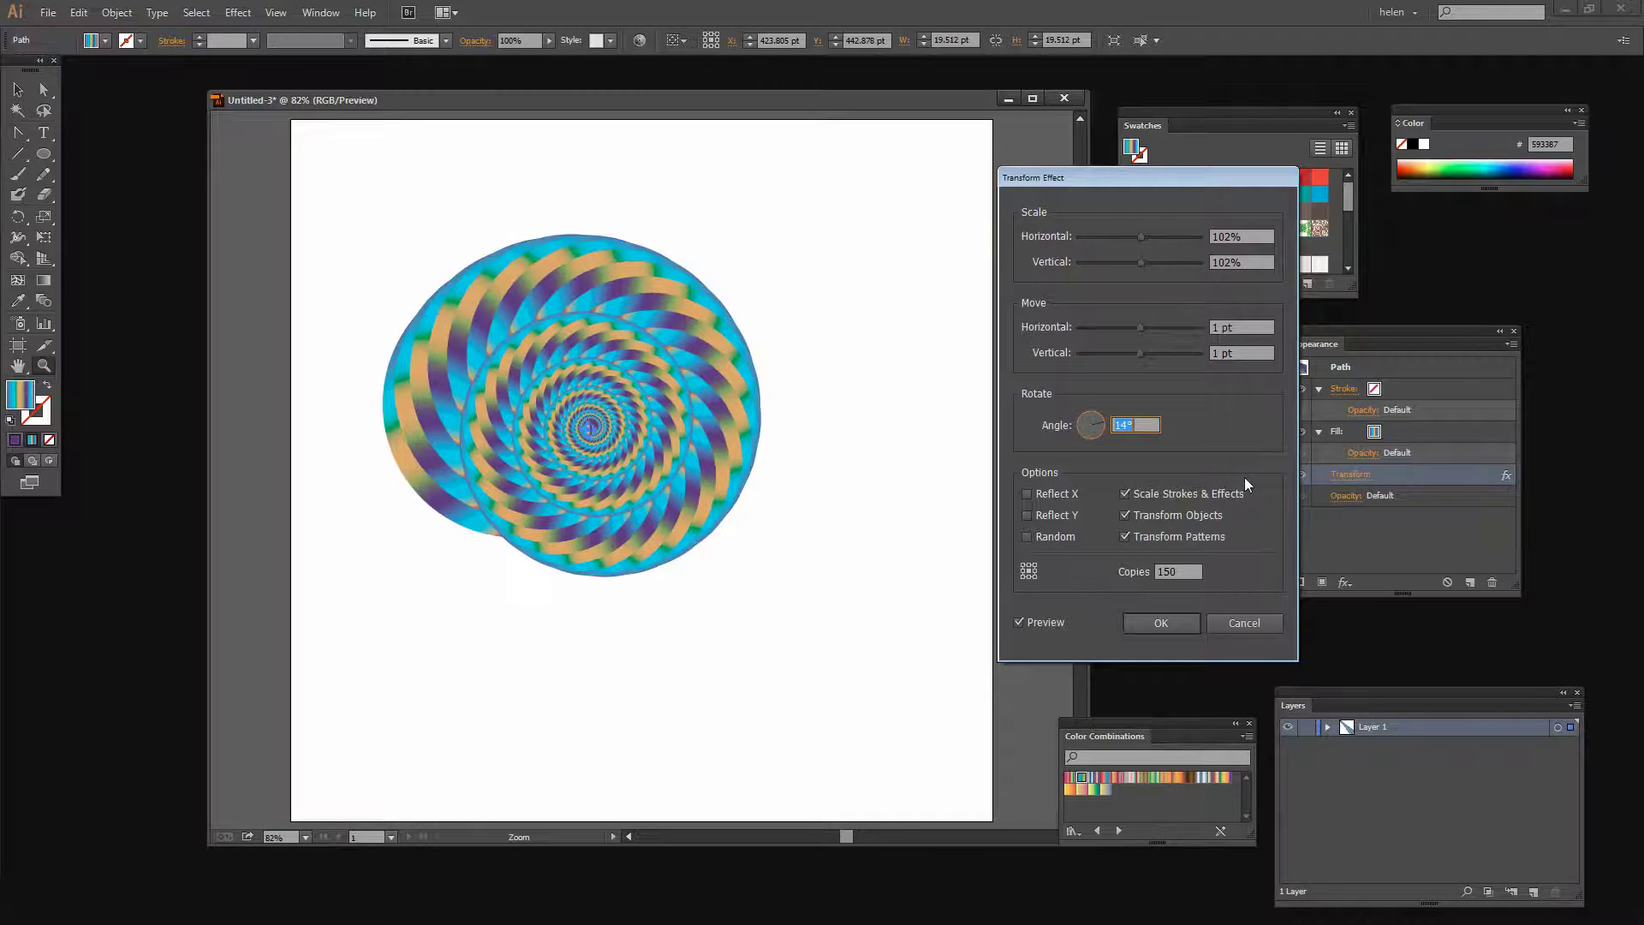
key(Up)
key(Up)
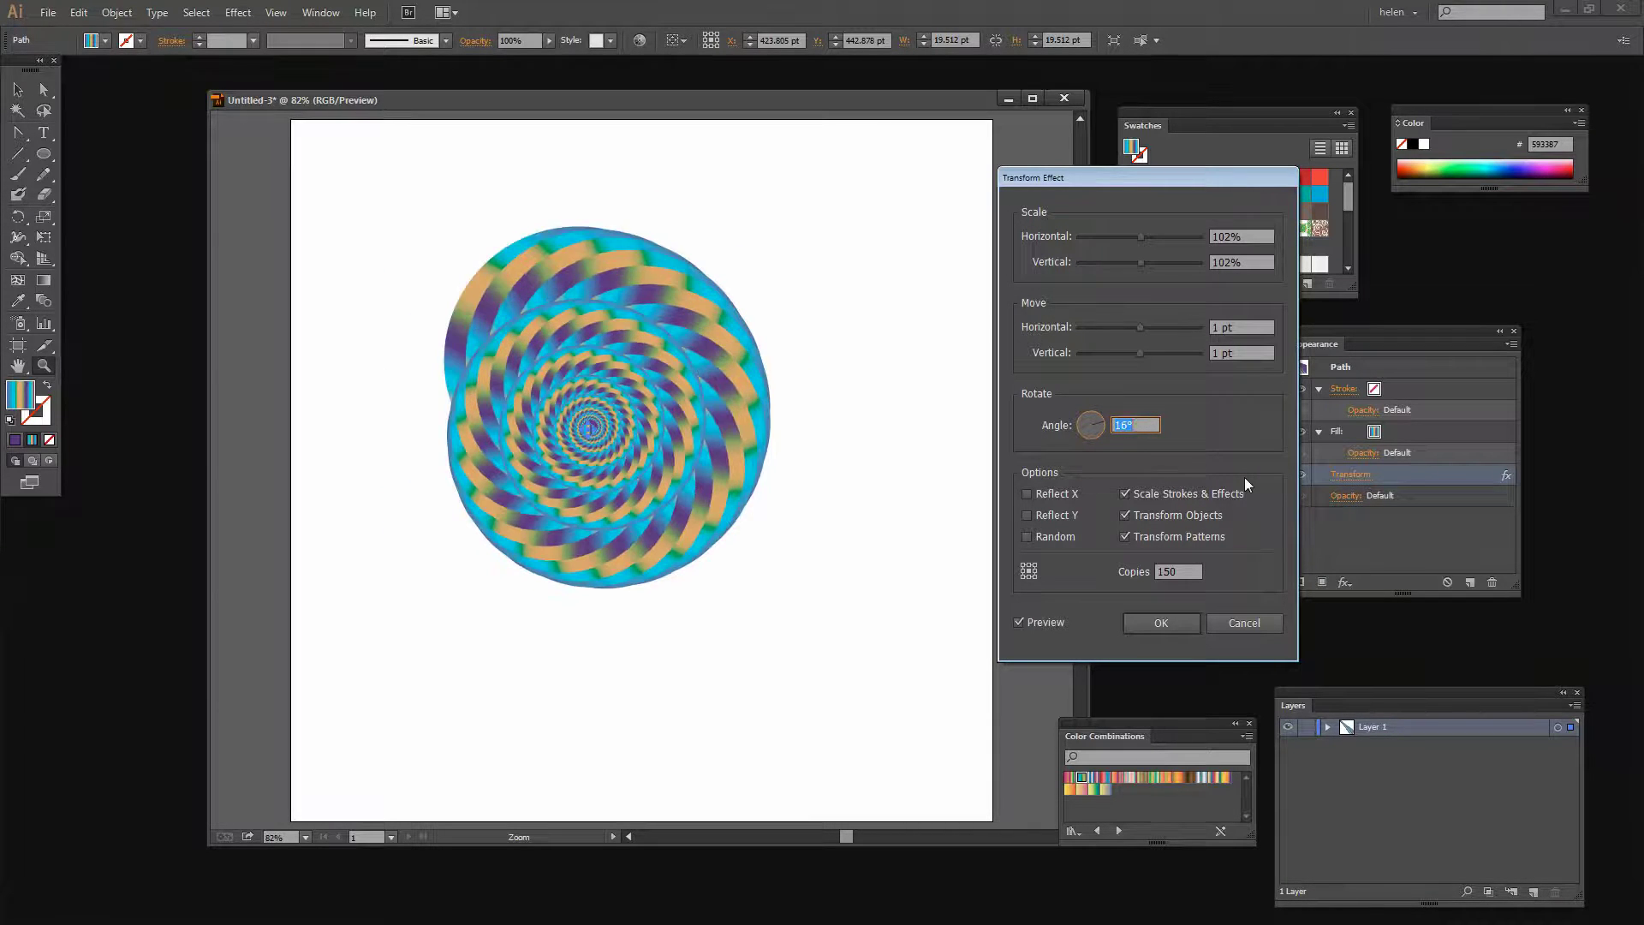
key(Up)
key(Up)
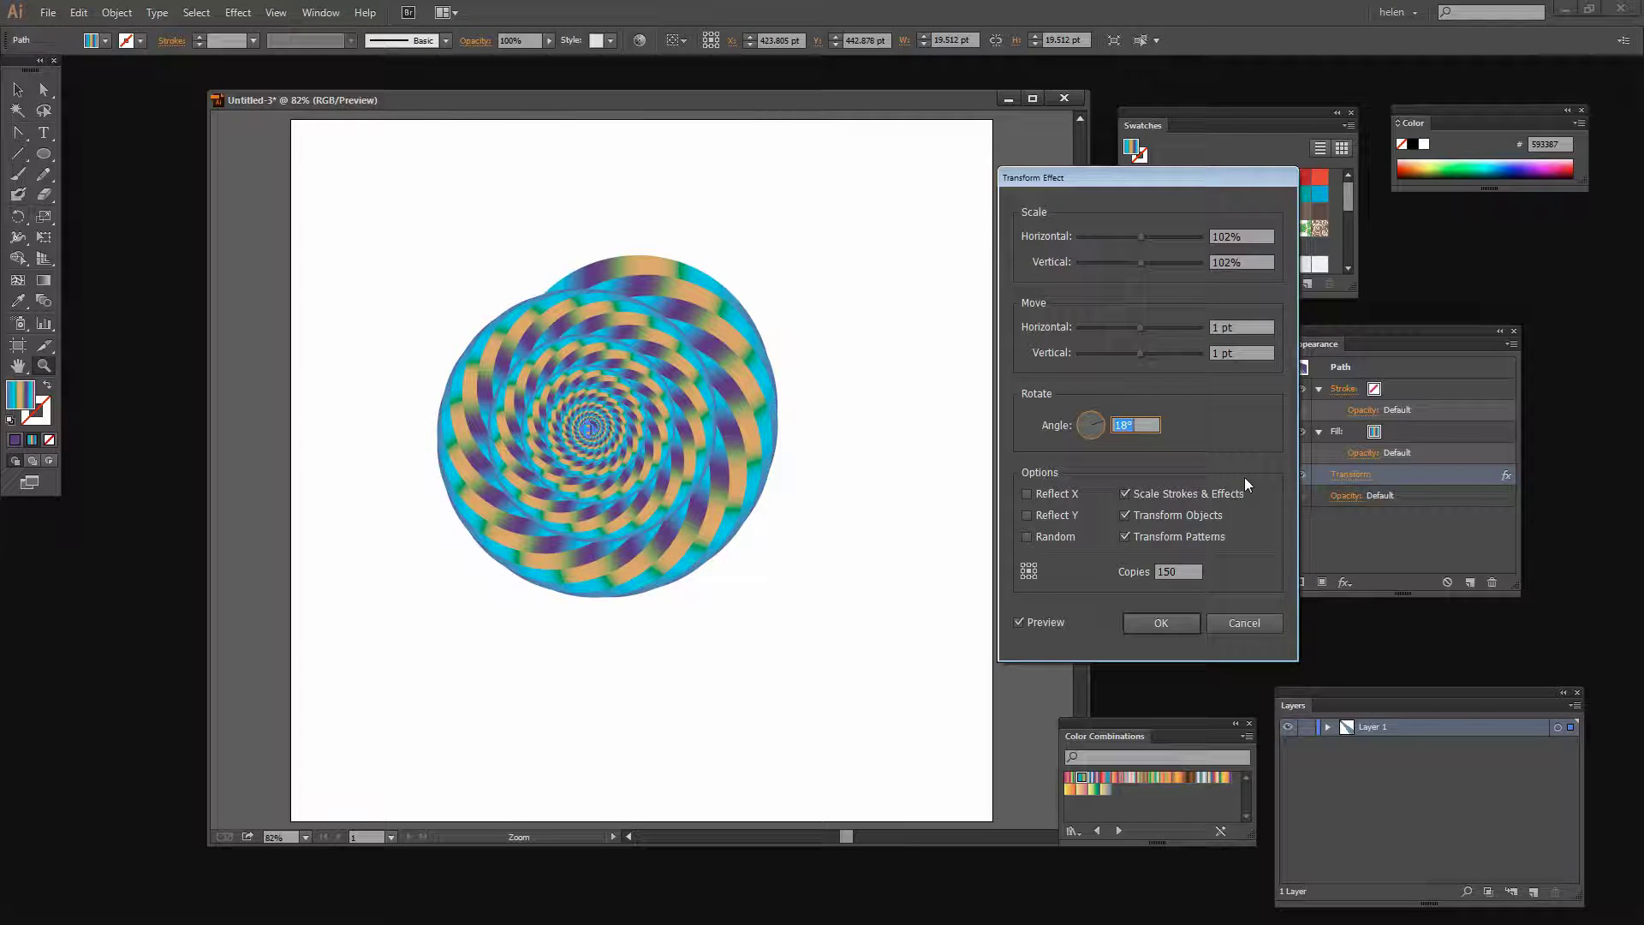
Increase horizontal and vertical moves to 2 pt and lower the rotation angle to 10°
click(1214, 327)
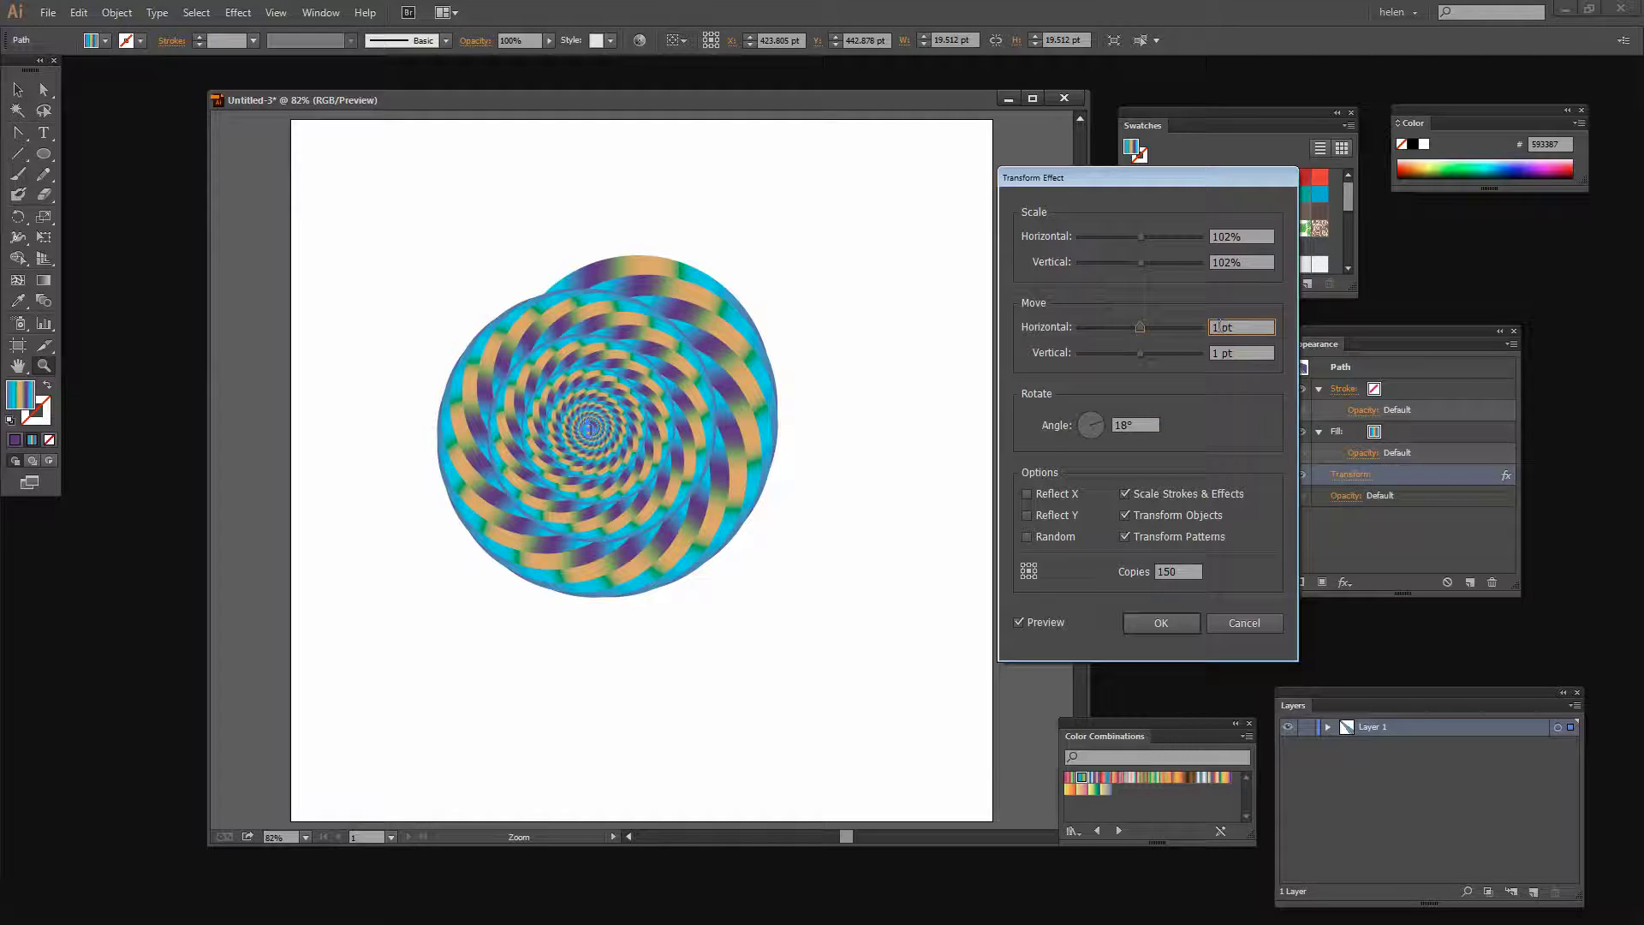
key(Up)
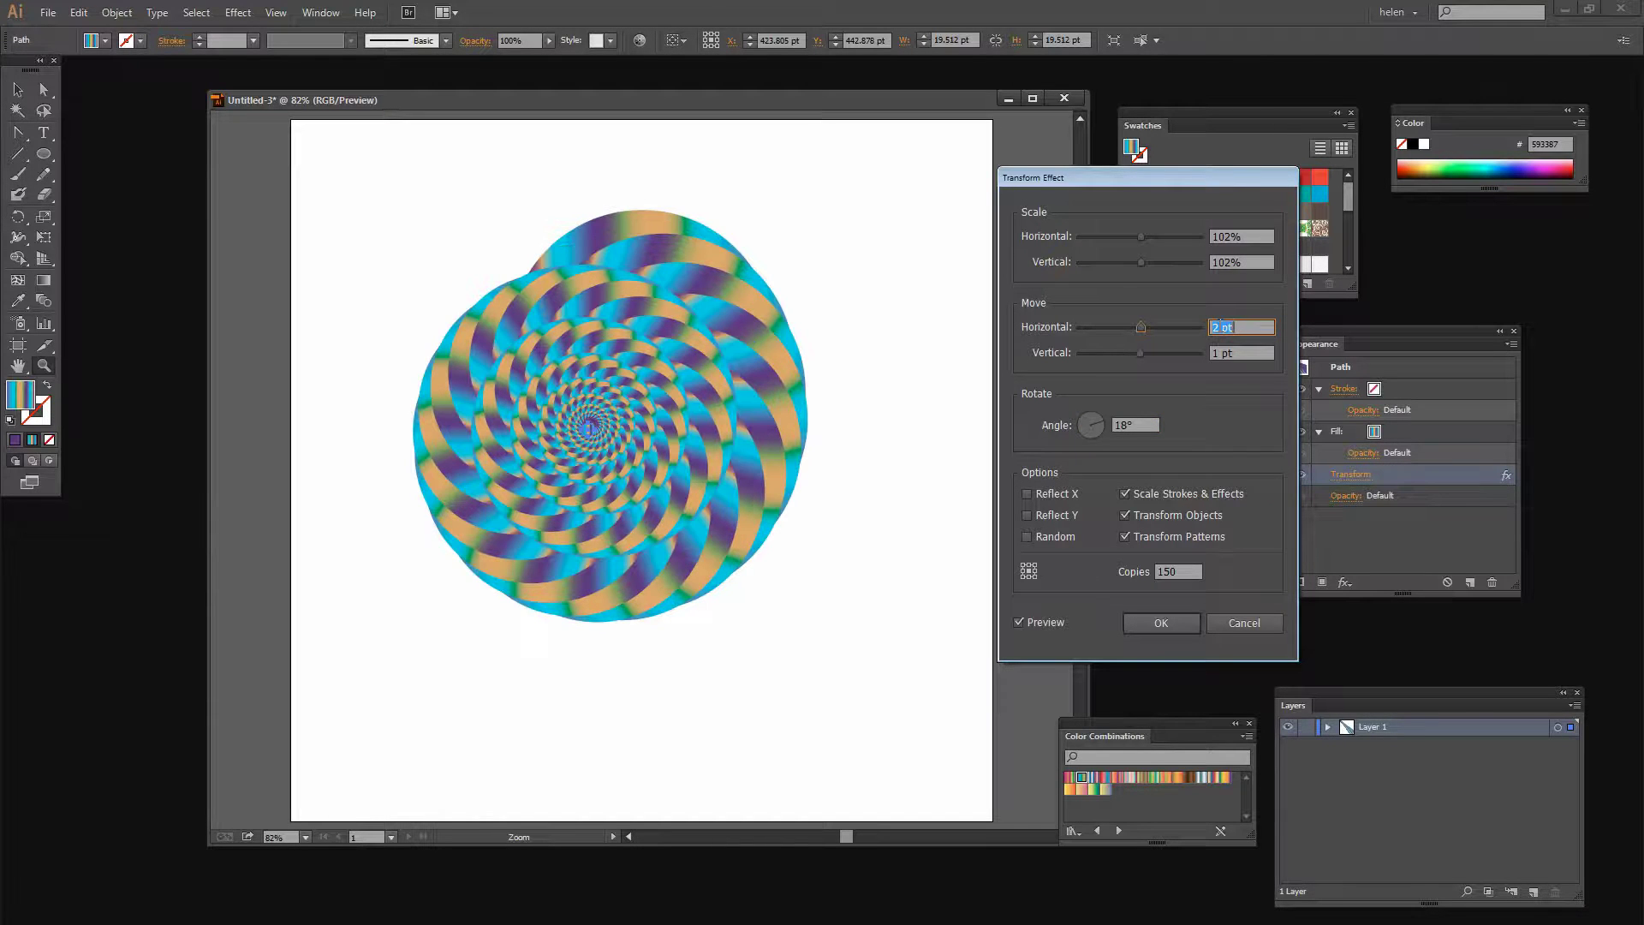
click(1214, 356)
key(Up)
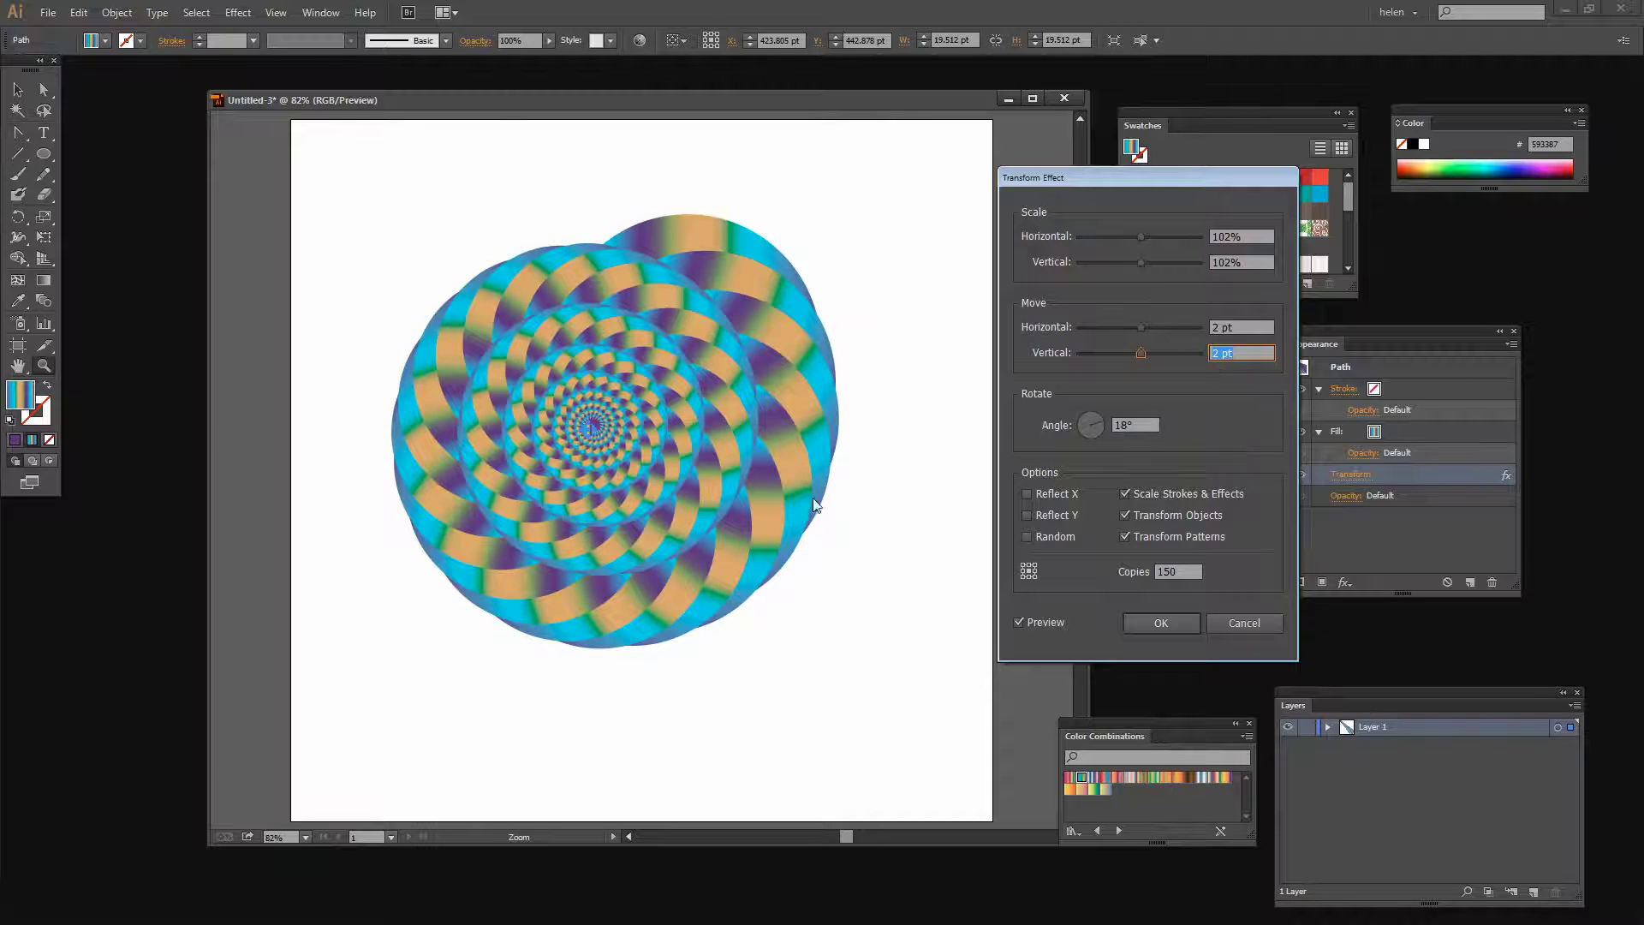
click(1120, 425)
key(Down)
key(Down)
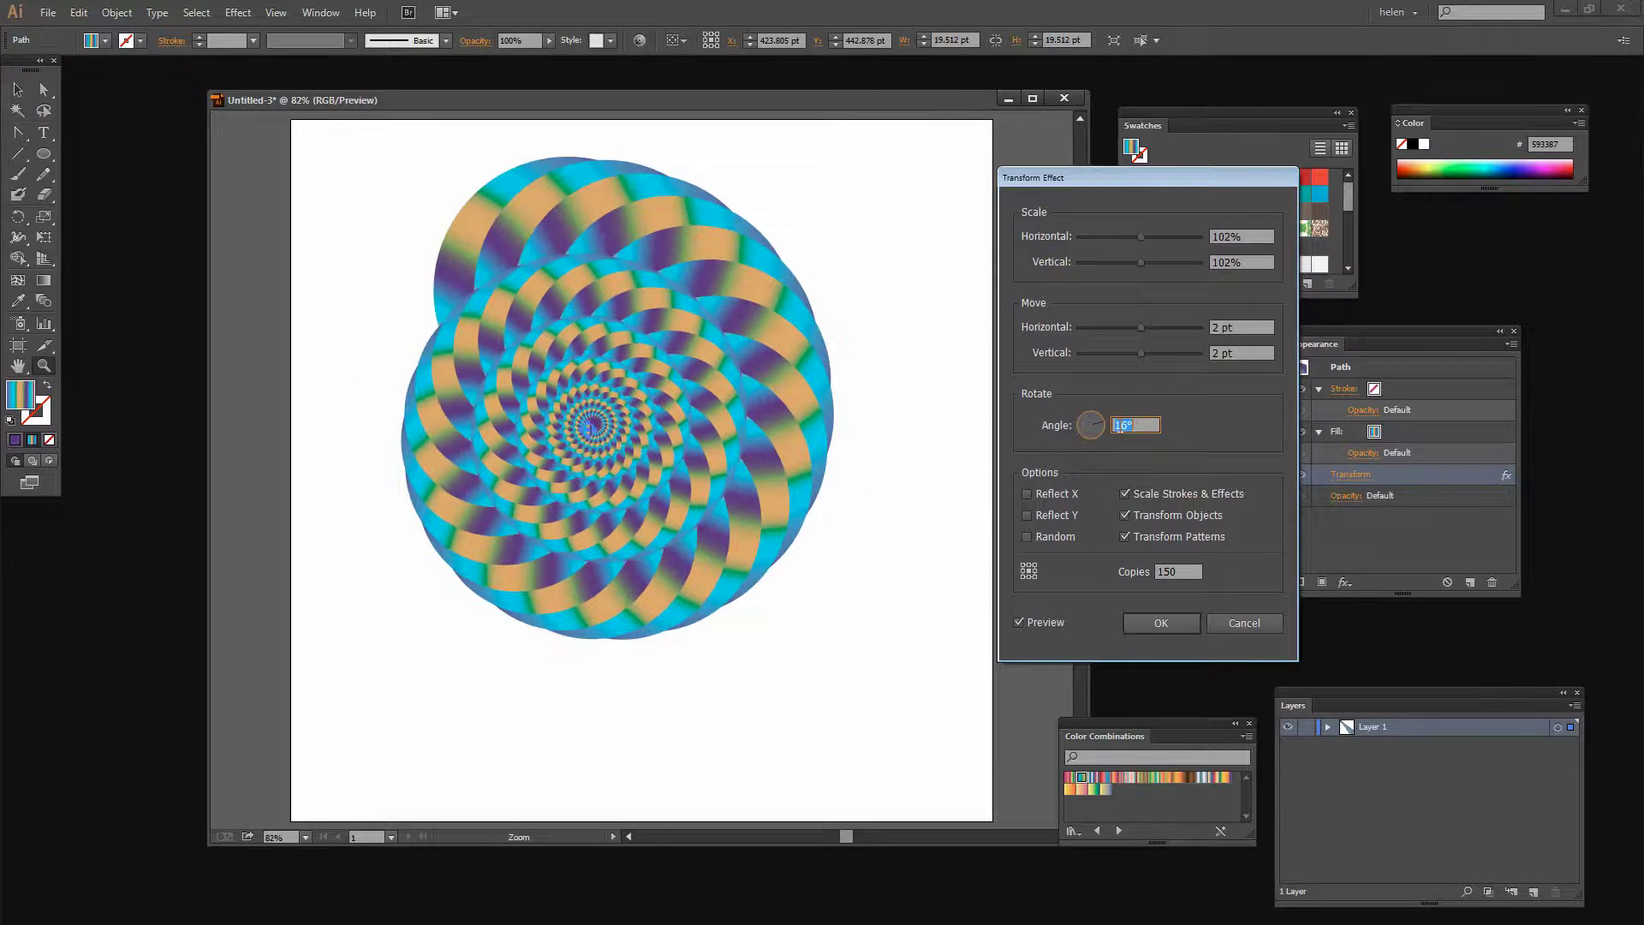
key(Down)
key(Down)
key(Down)
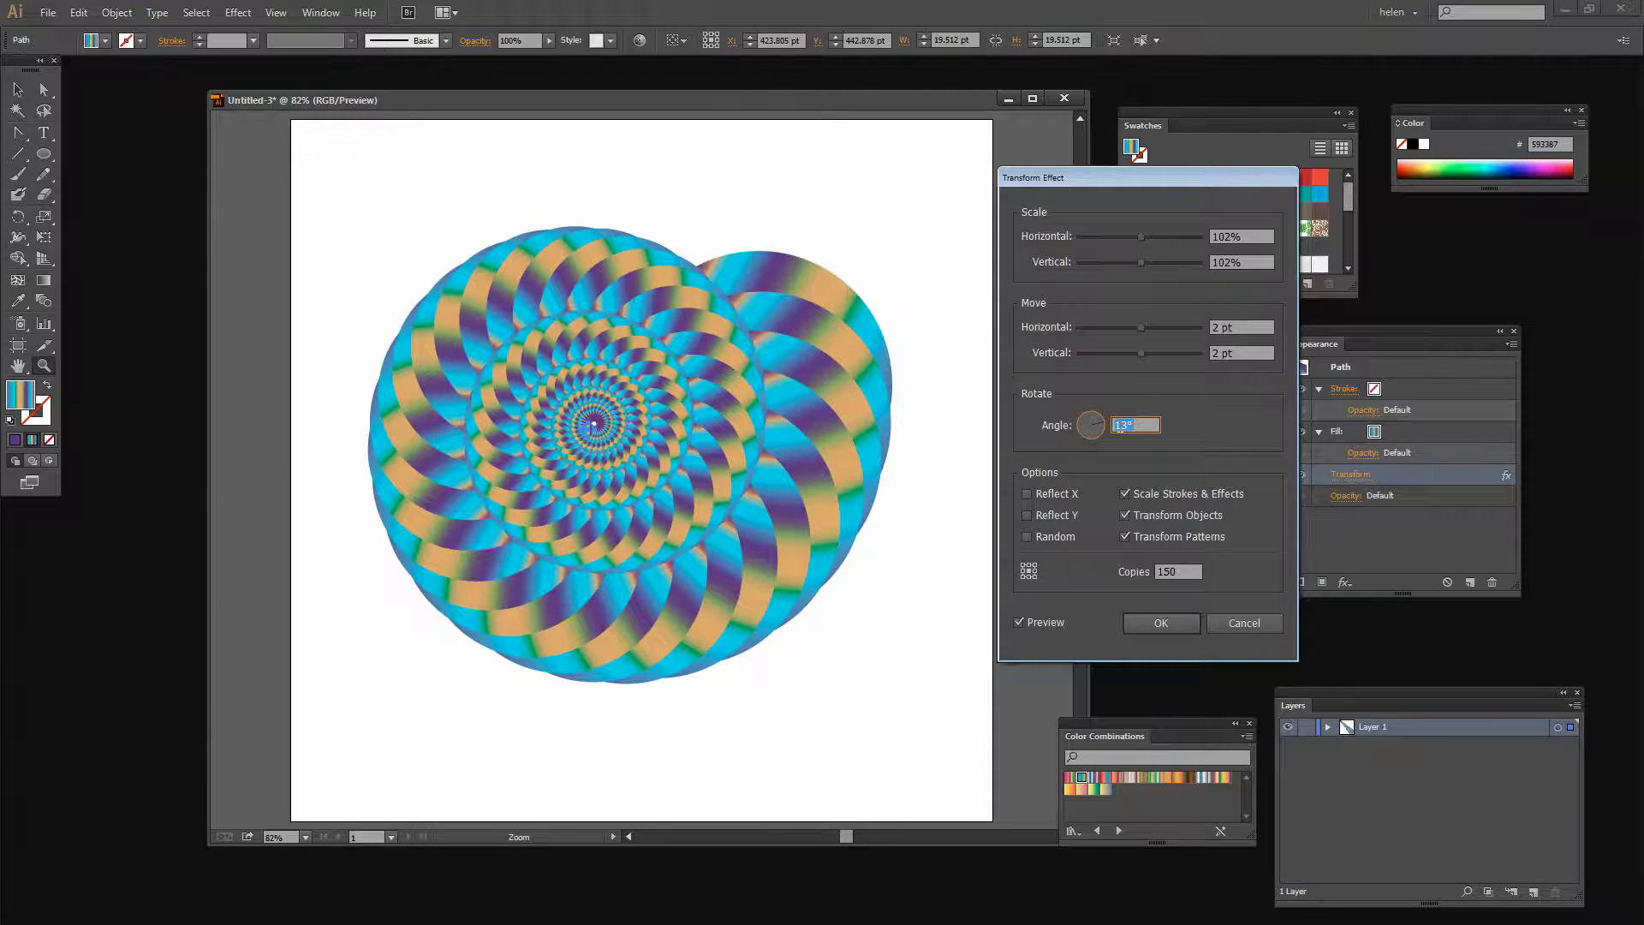
key(Down)
key(Down)
key(Down)
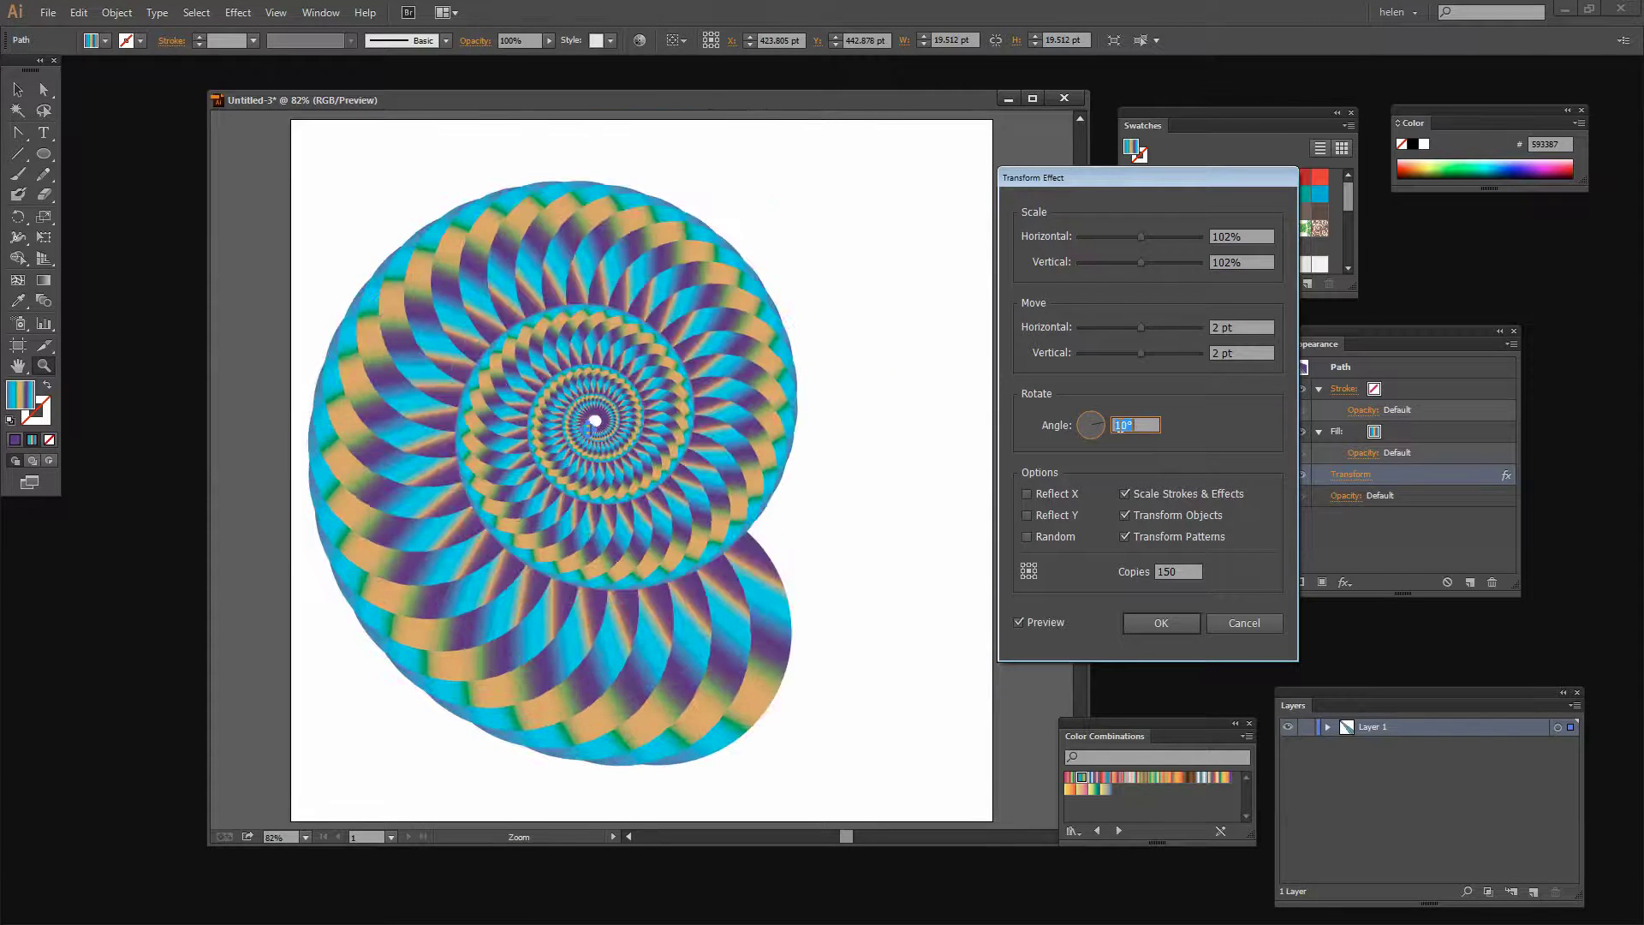
key(Down)
key(Down)
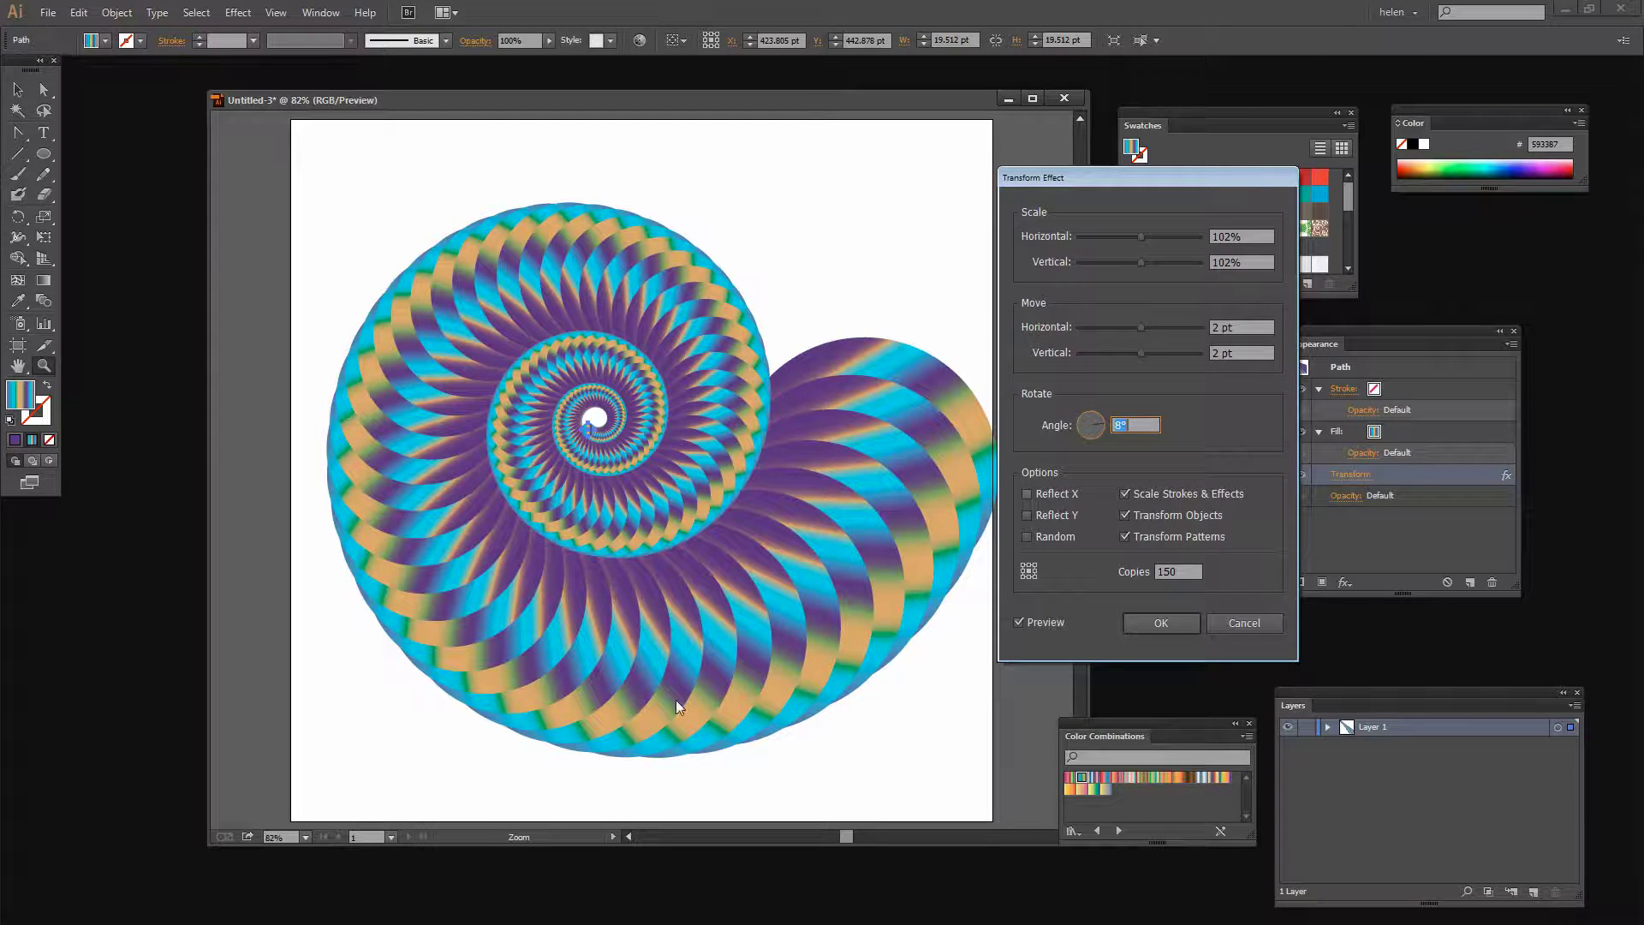
click(1156, 623)
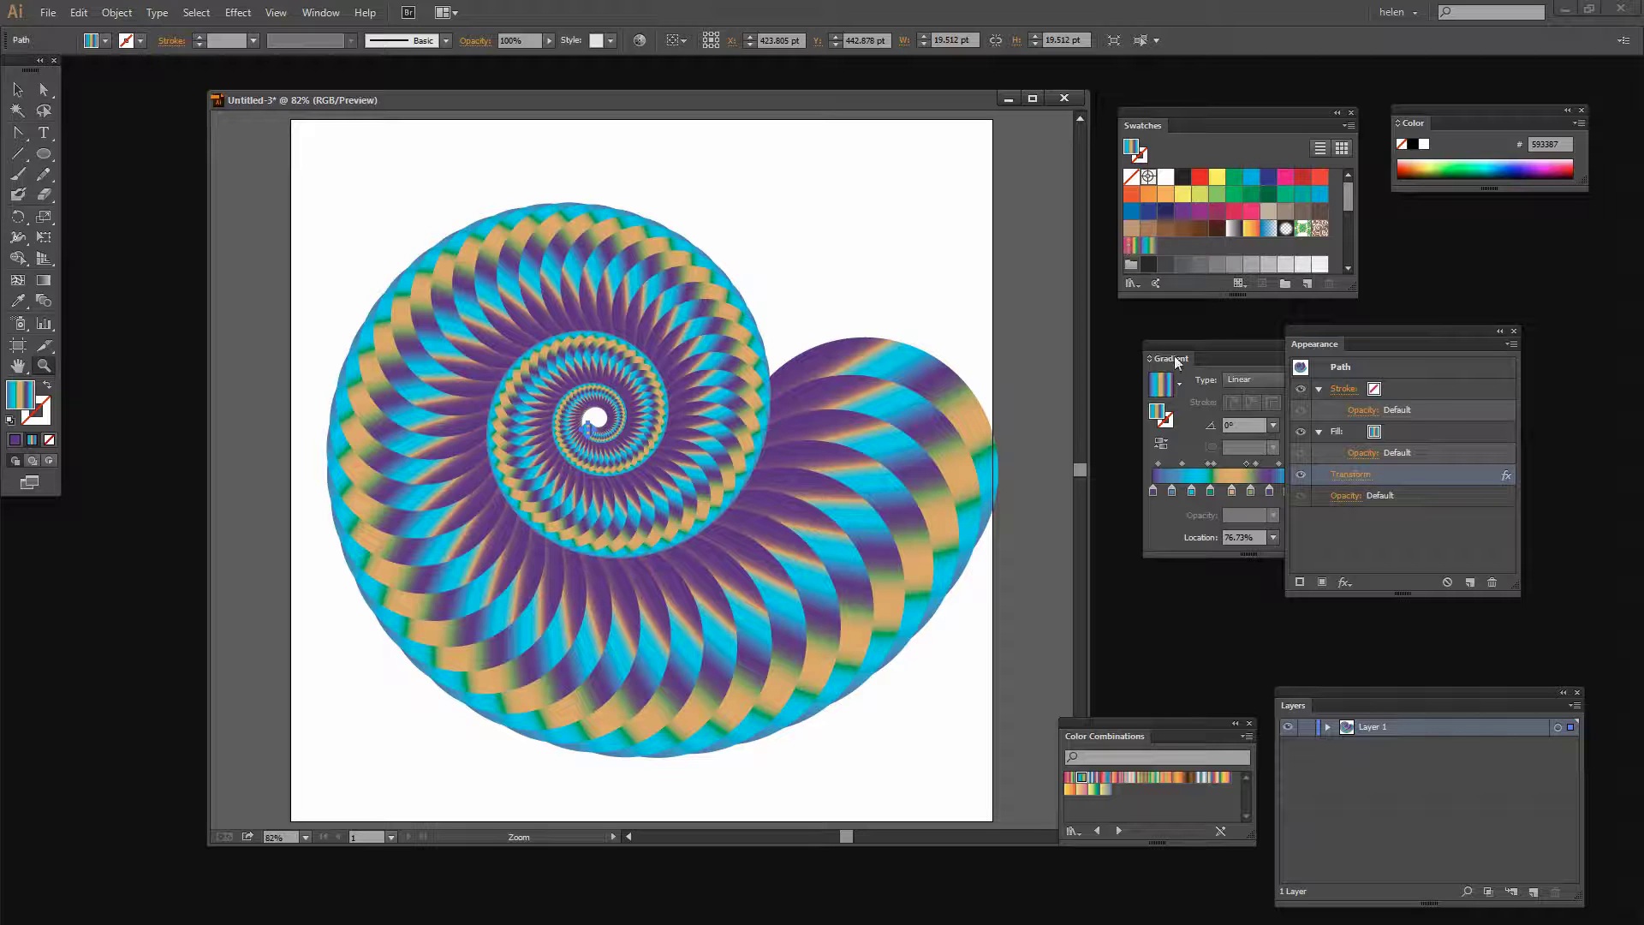
Save the shell's current gradient fill as a new swatch in the Swatches panel
drag(1207, 345, 1156, 331)
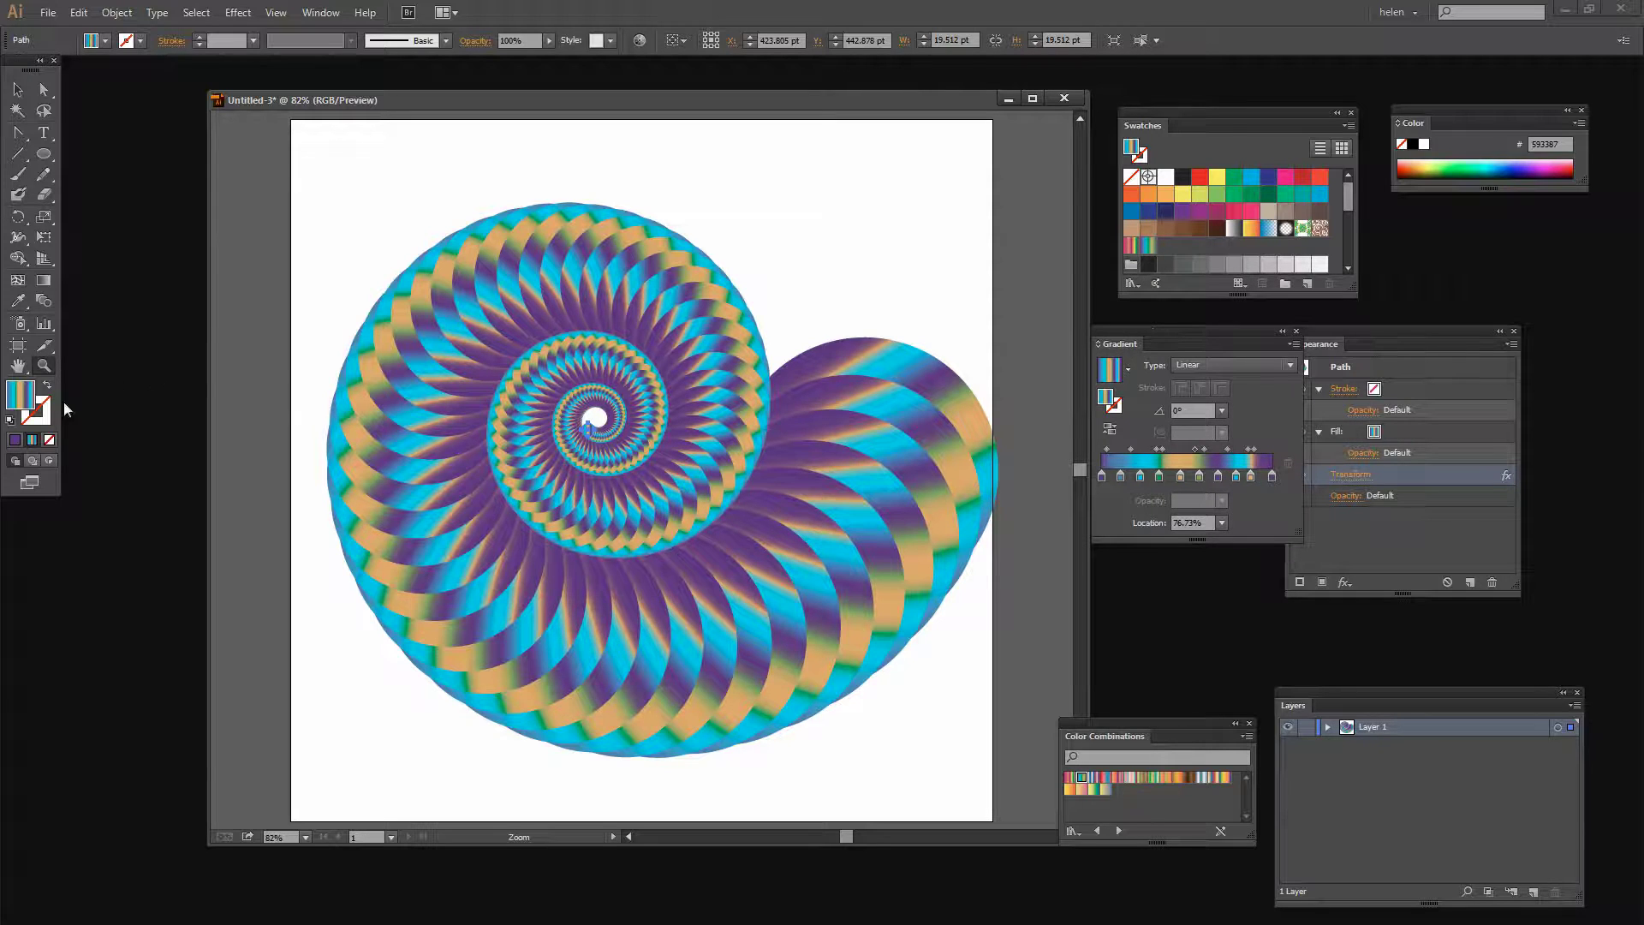
drag(26, 403, 1163, 310)
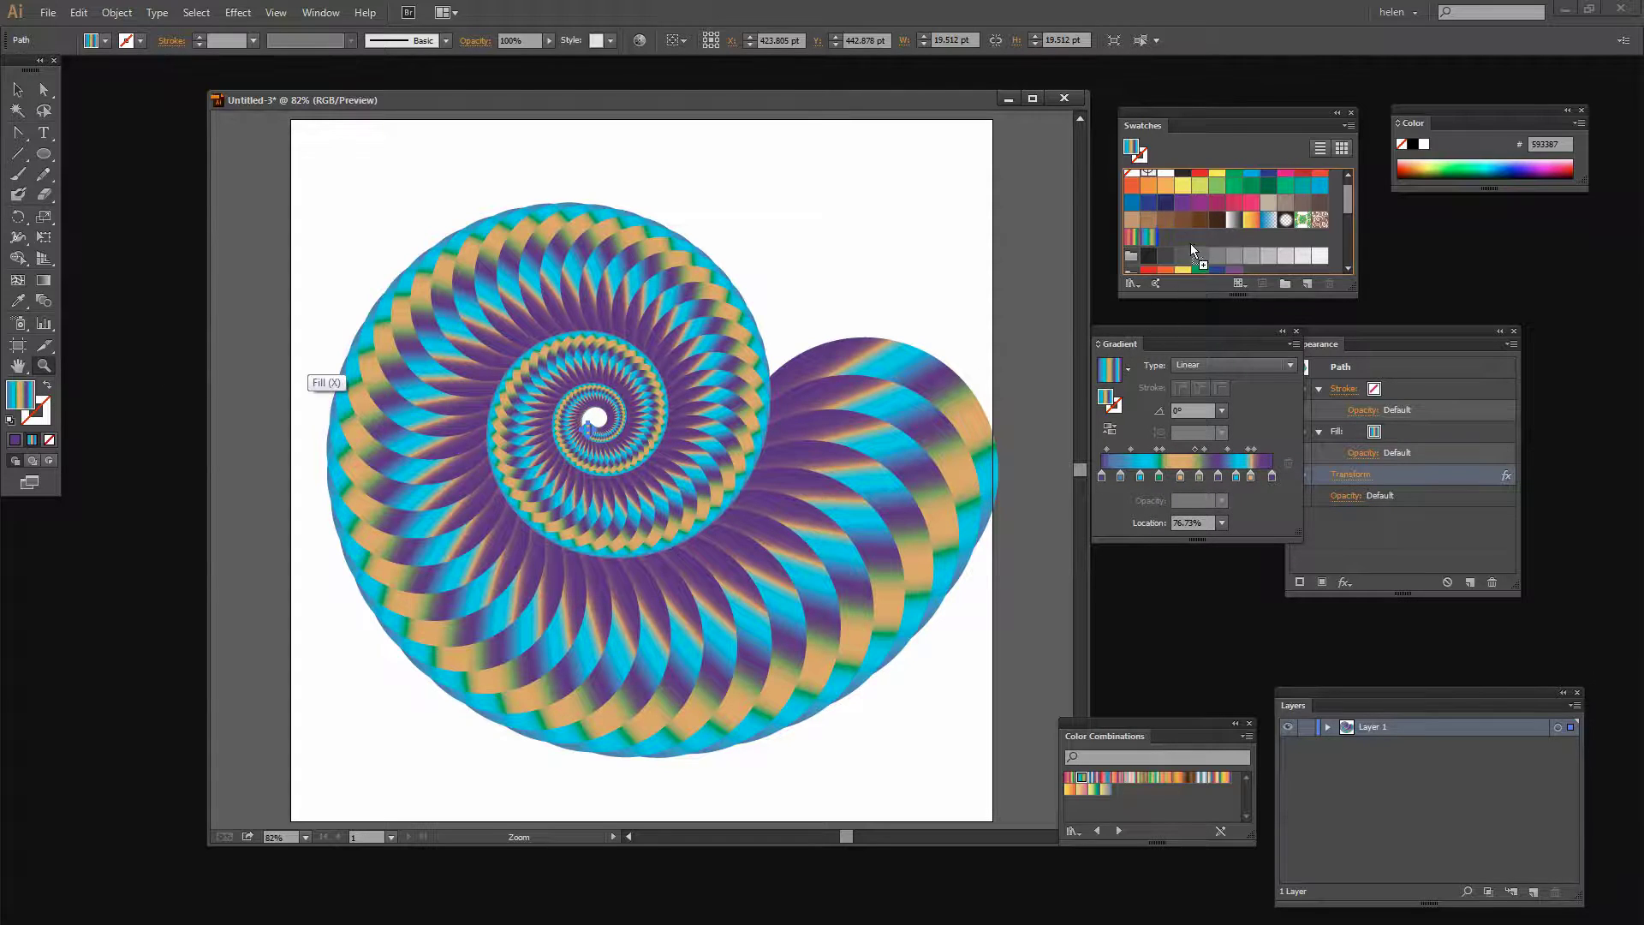
drag(1181, 245, 1168, 236)
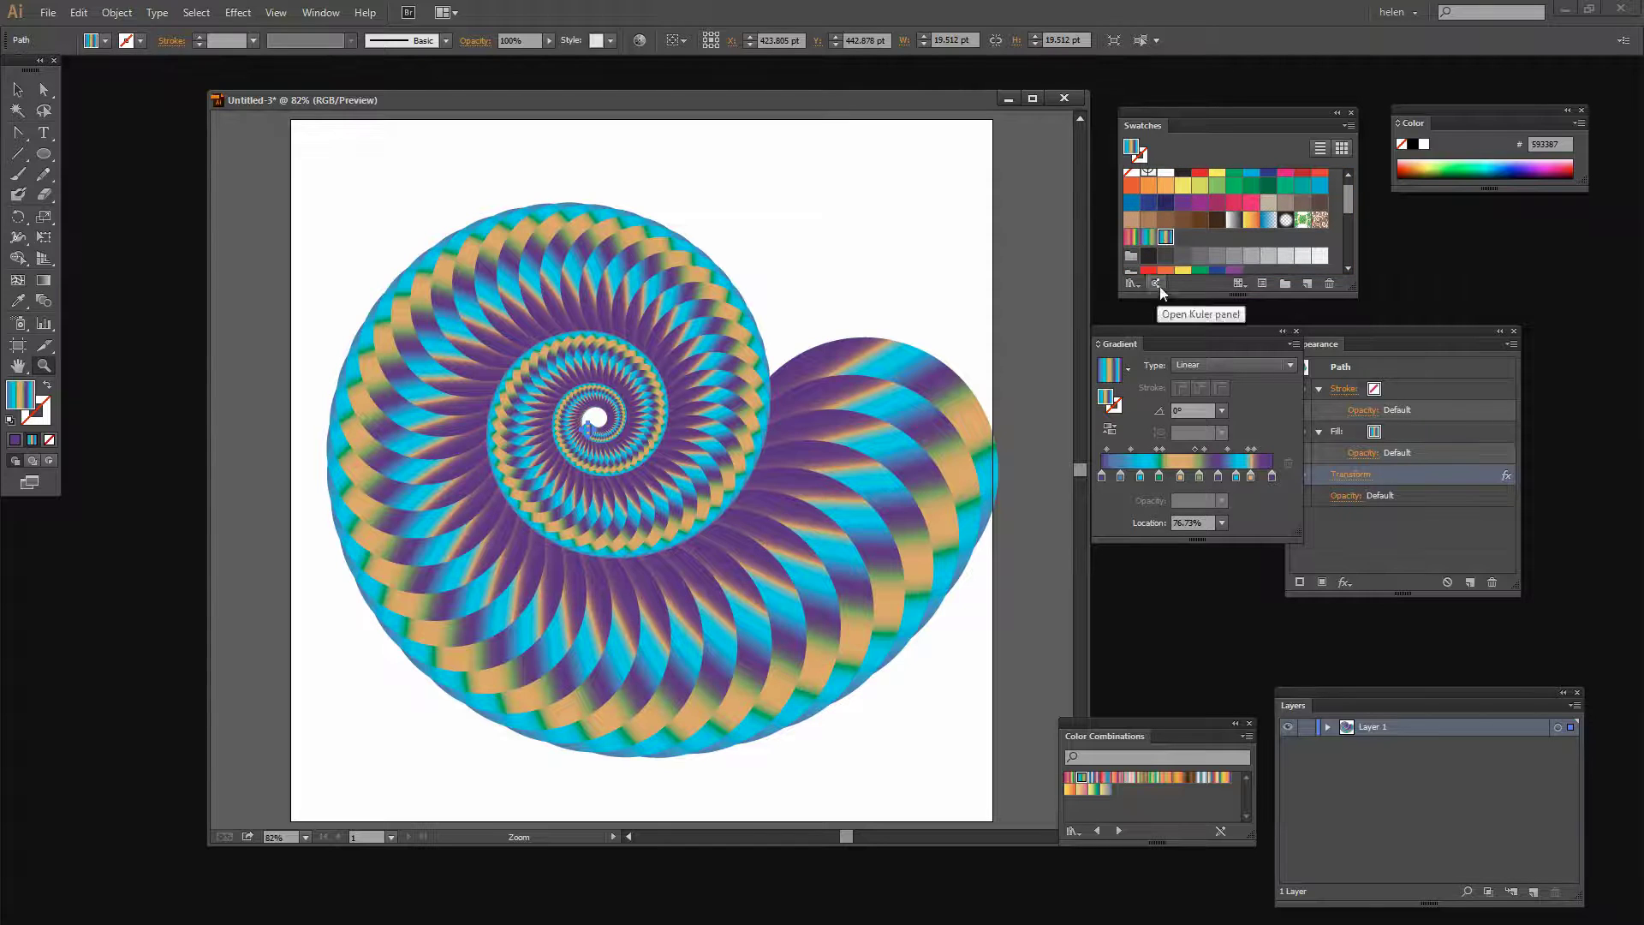
Fill the shell with the pink-yellow-green gradient swatch and give it purple outlines
click(1128, 236)
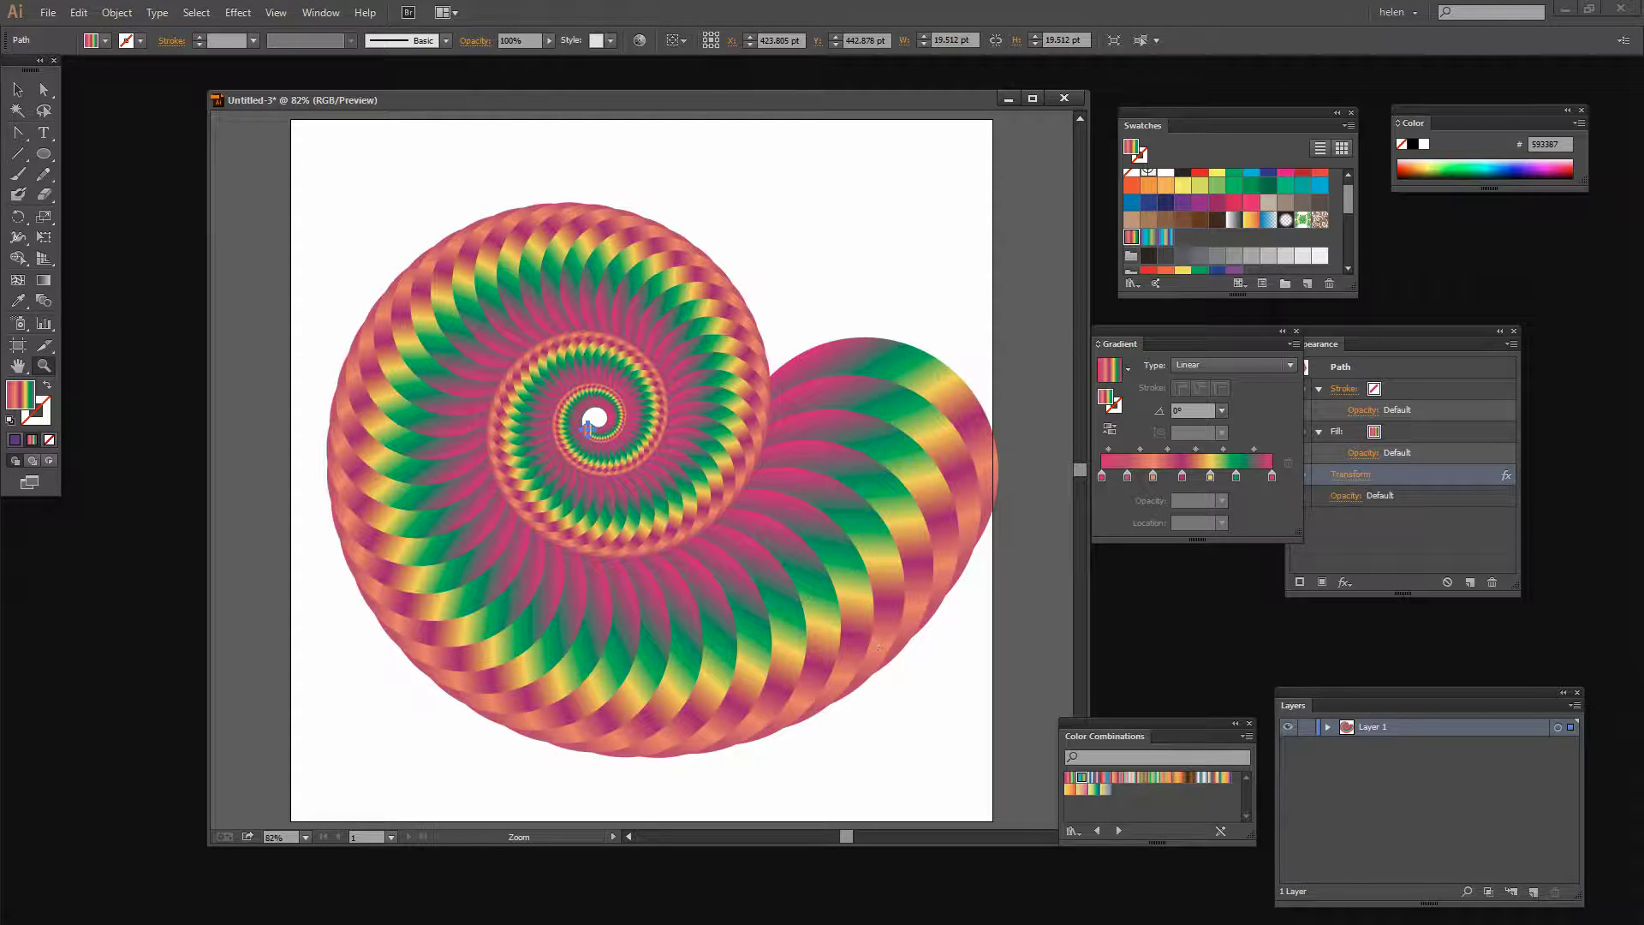
click(45, 408)
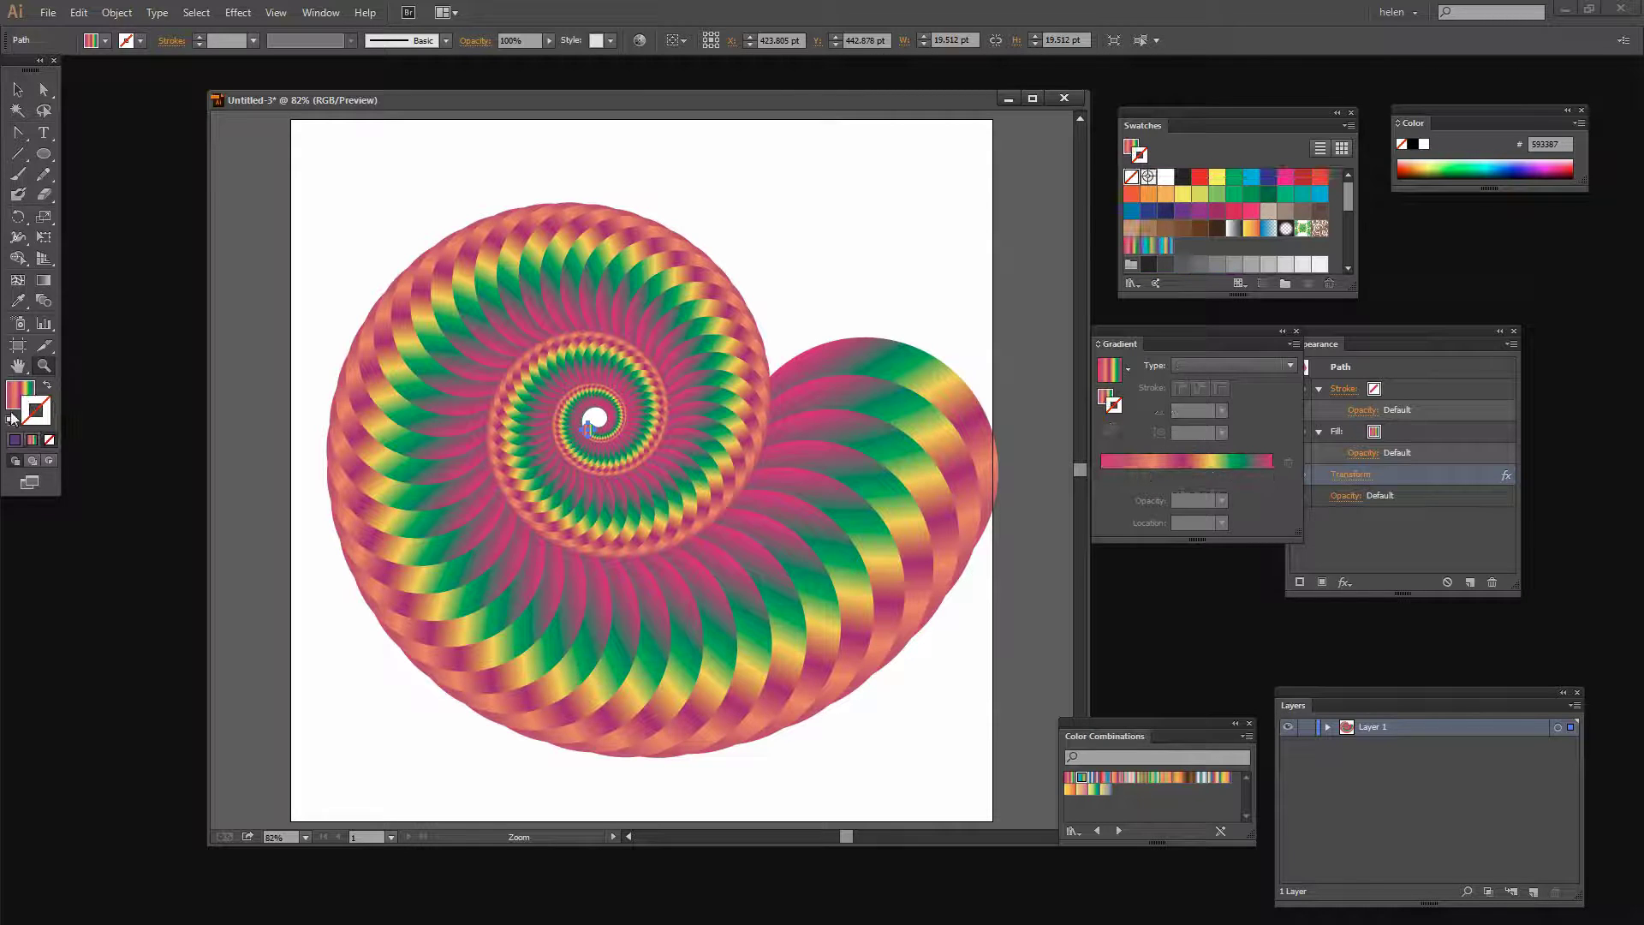
click(1182, 211)
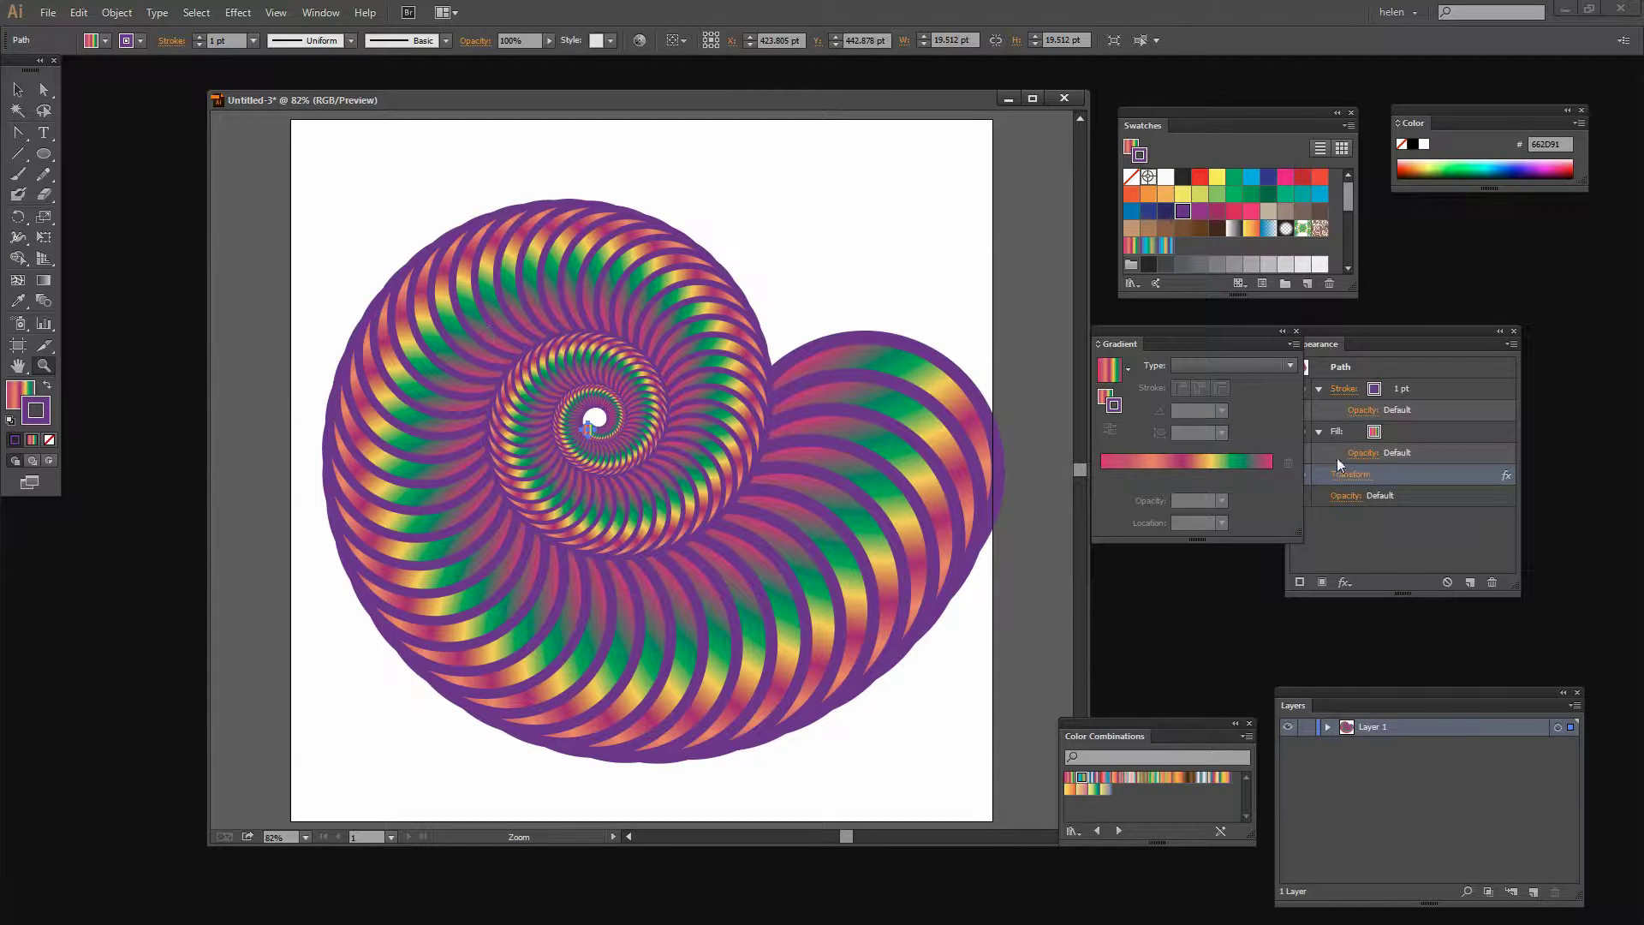
click(1342, 340)
drag(1327, 332, 1140, 426)
In the Transform Effect, enable Preview, uncheck Scale Strokes & Effects, and confirm
click(1159, 561)
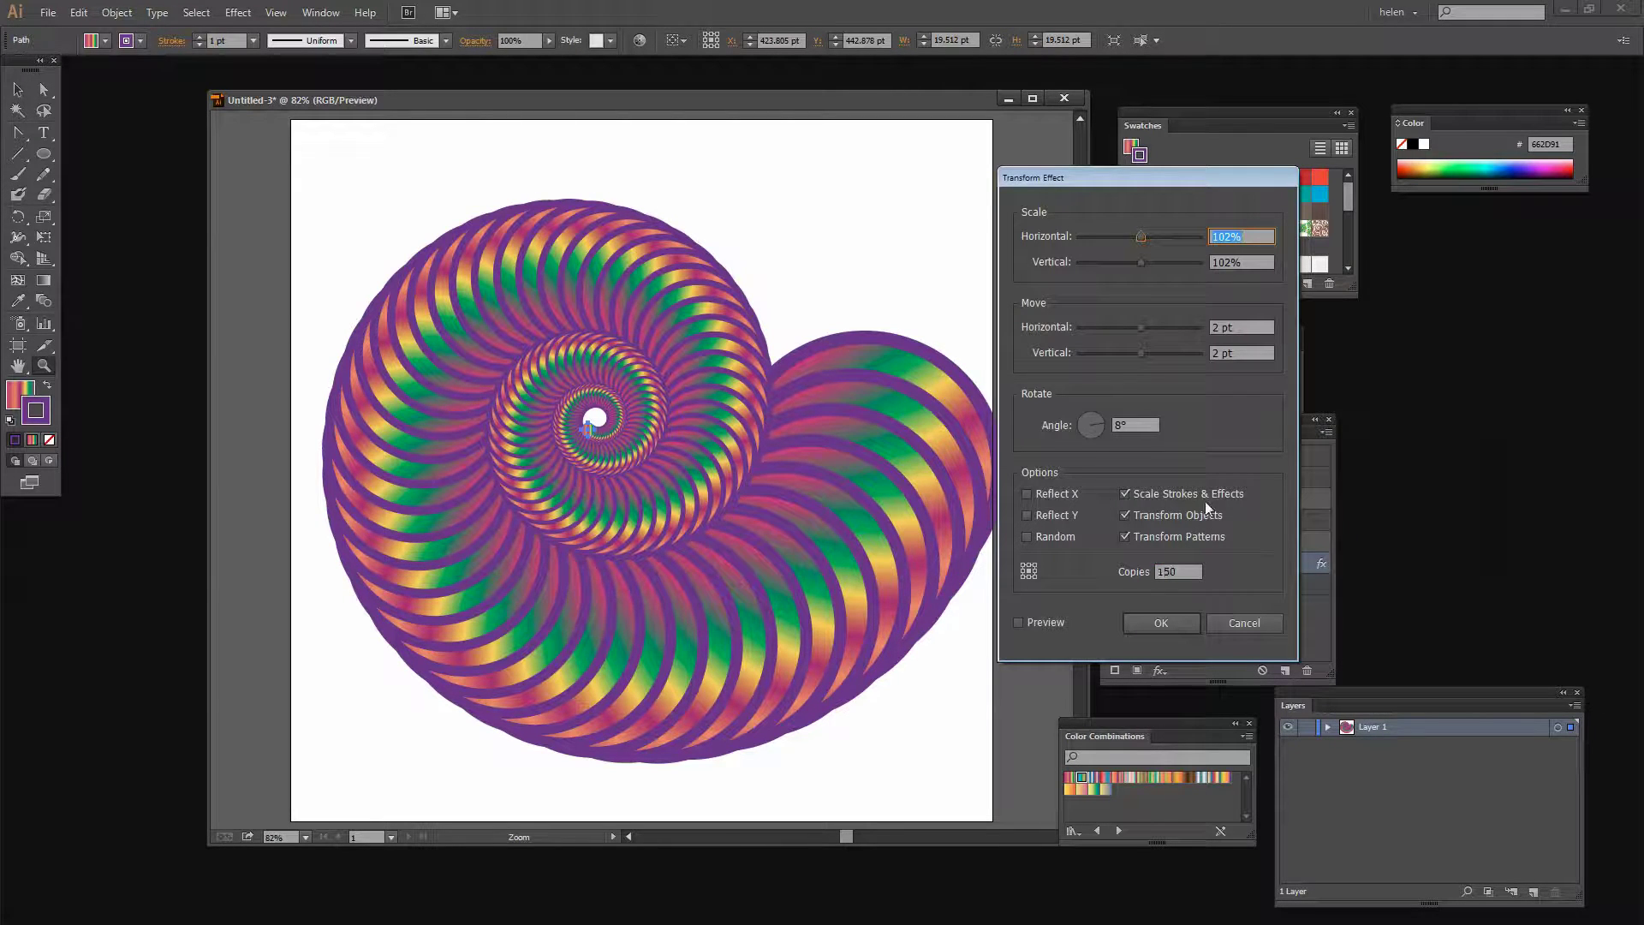
click(1017, 623)
click(1123, 494)
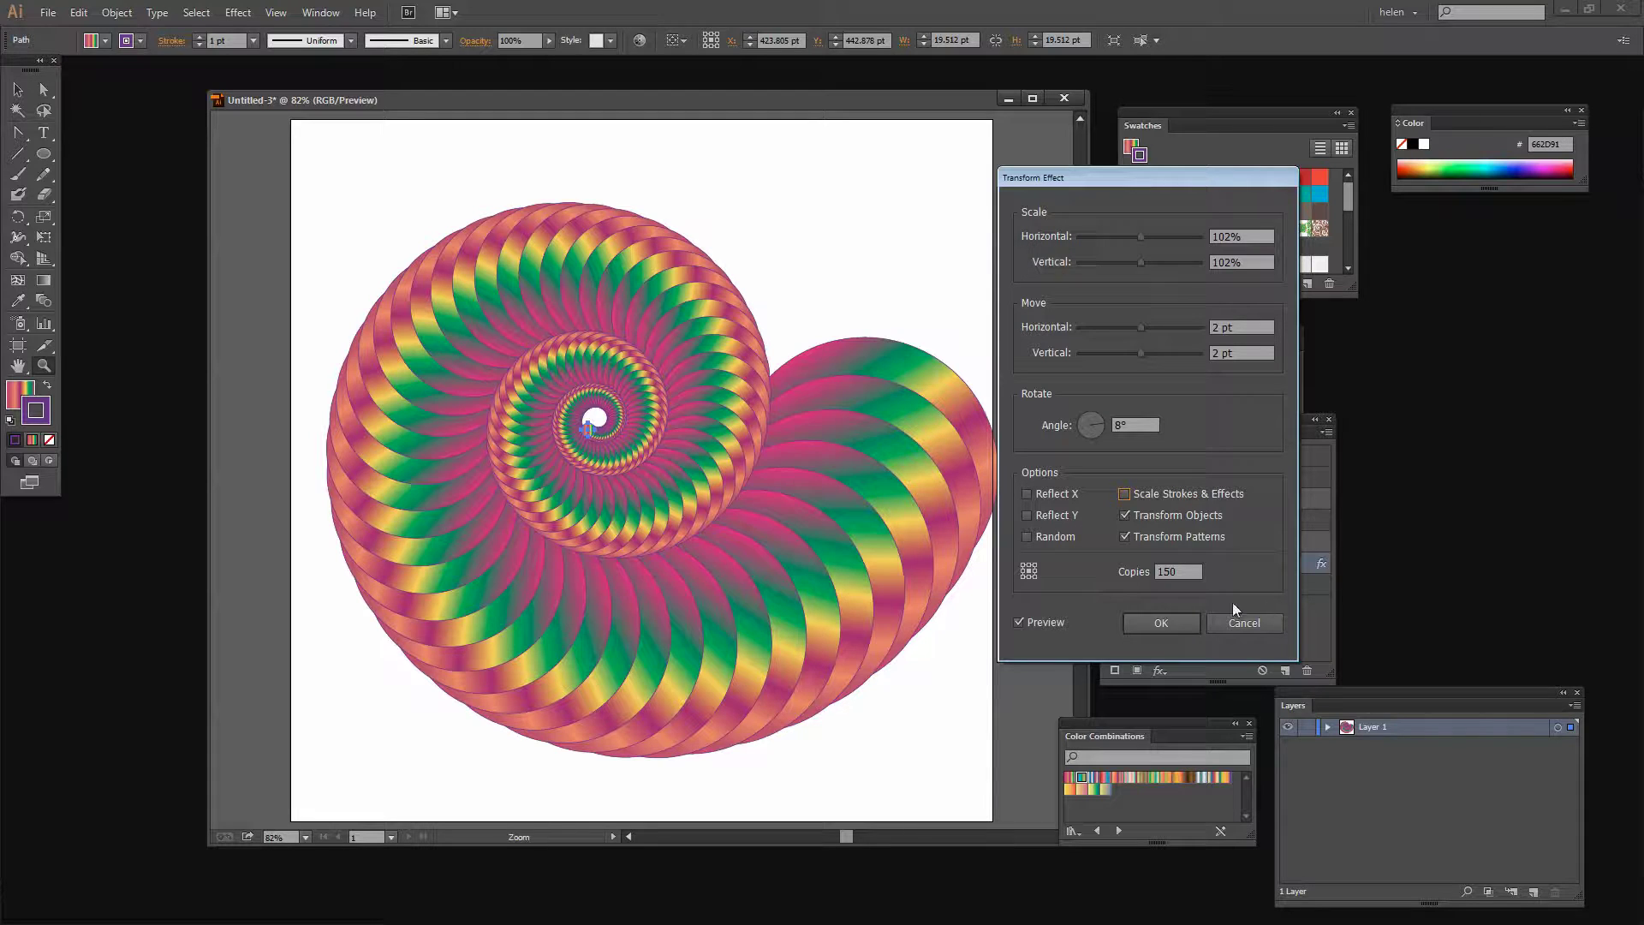
click(1161, 624)
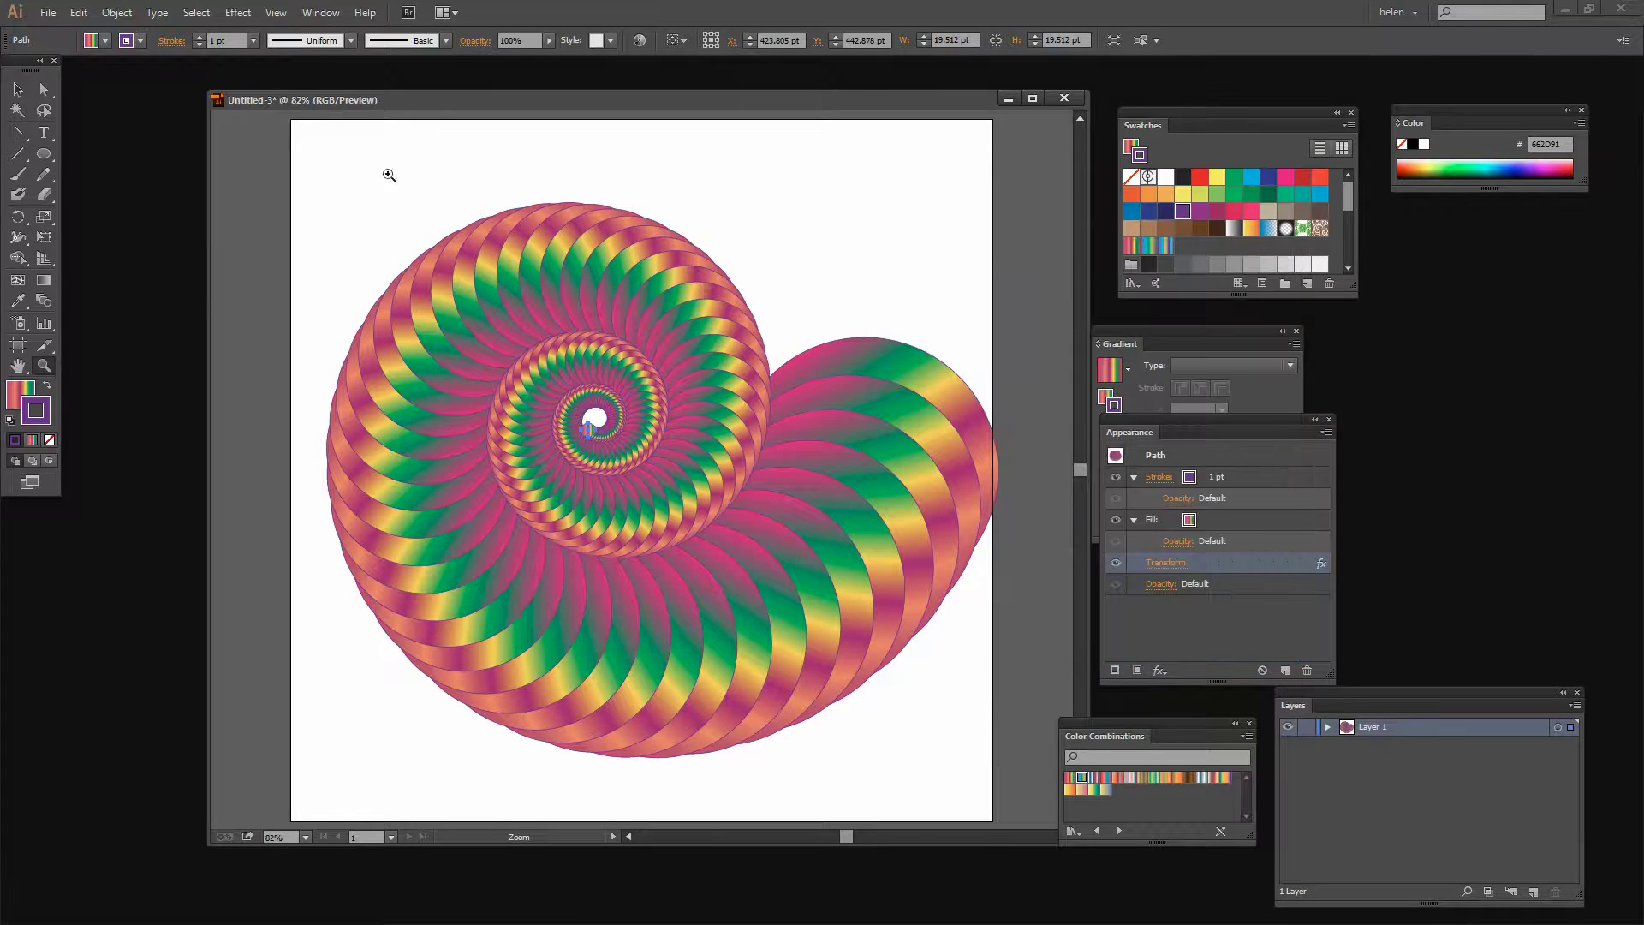
Thicken the shell outlines to 2 pt and expand the Gradient panel options
click(199, 36)
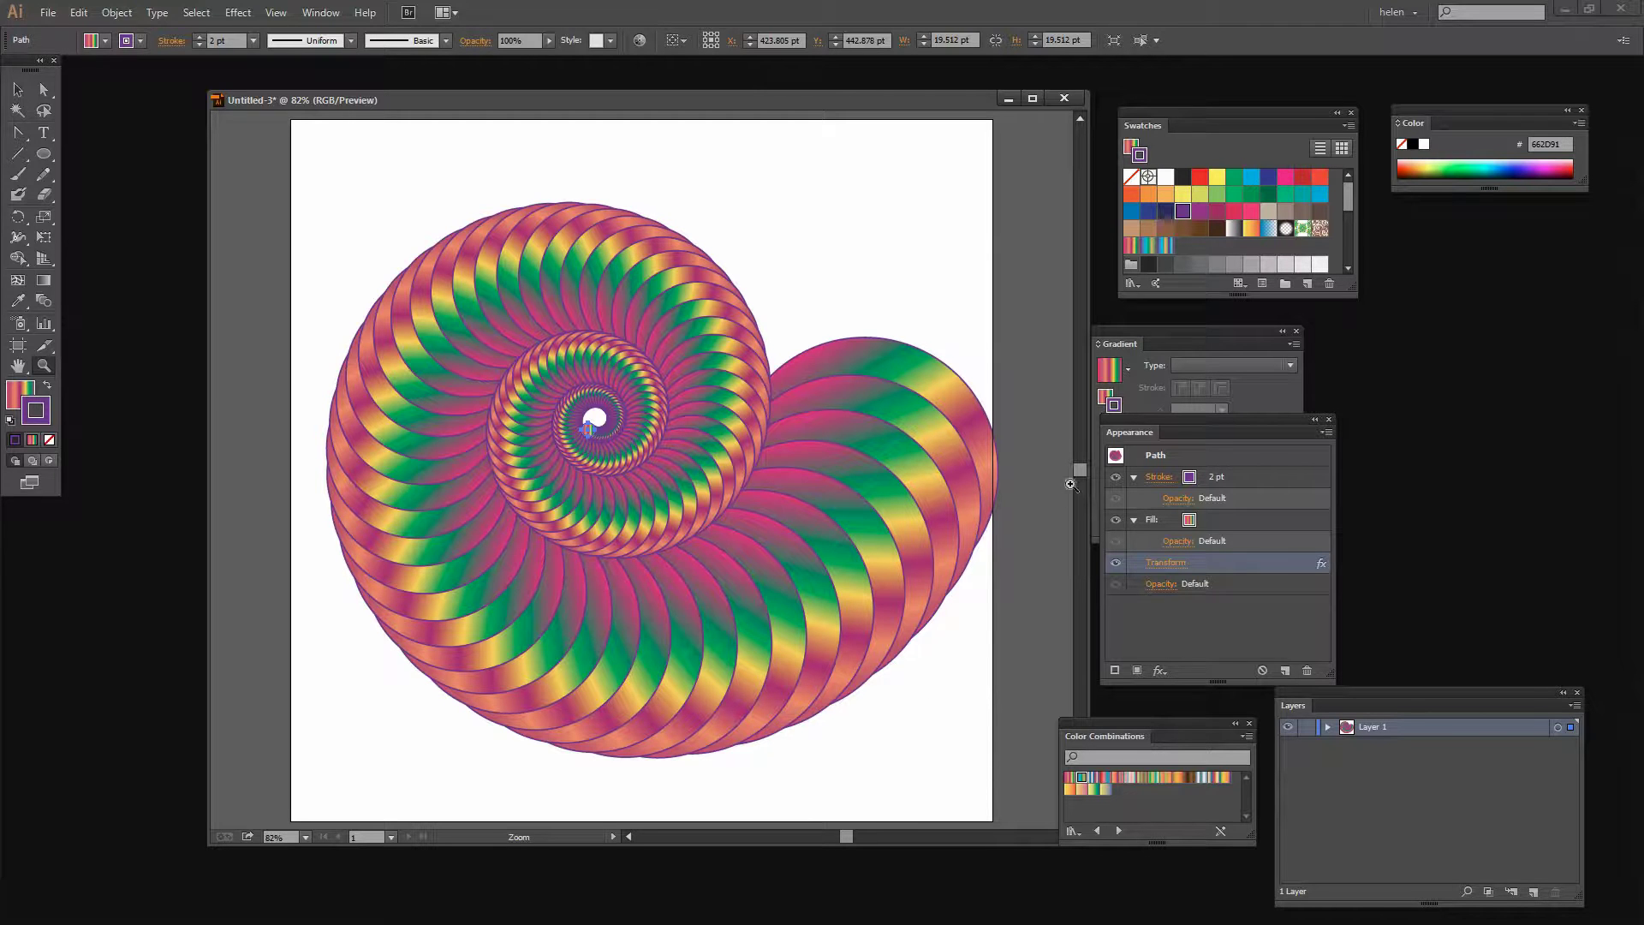
double_click(1118, 344)
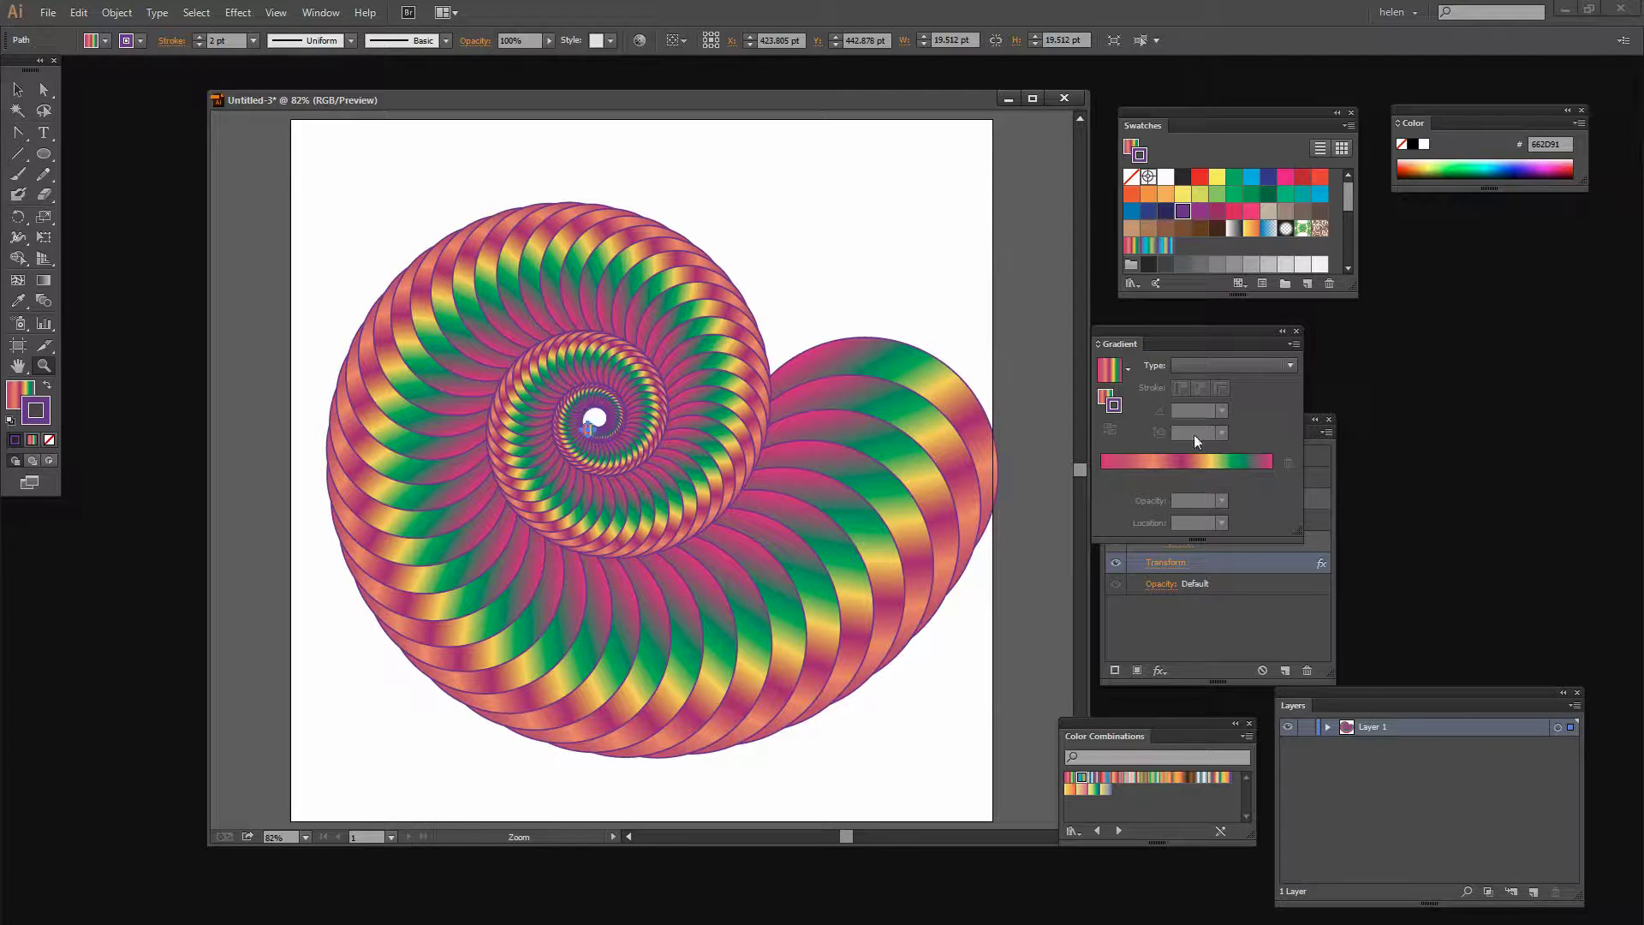
Move the gradient's midpoint diamonds to Locations 22.68%, 13% and 57.56%
click(14, 395)
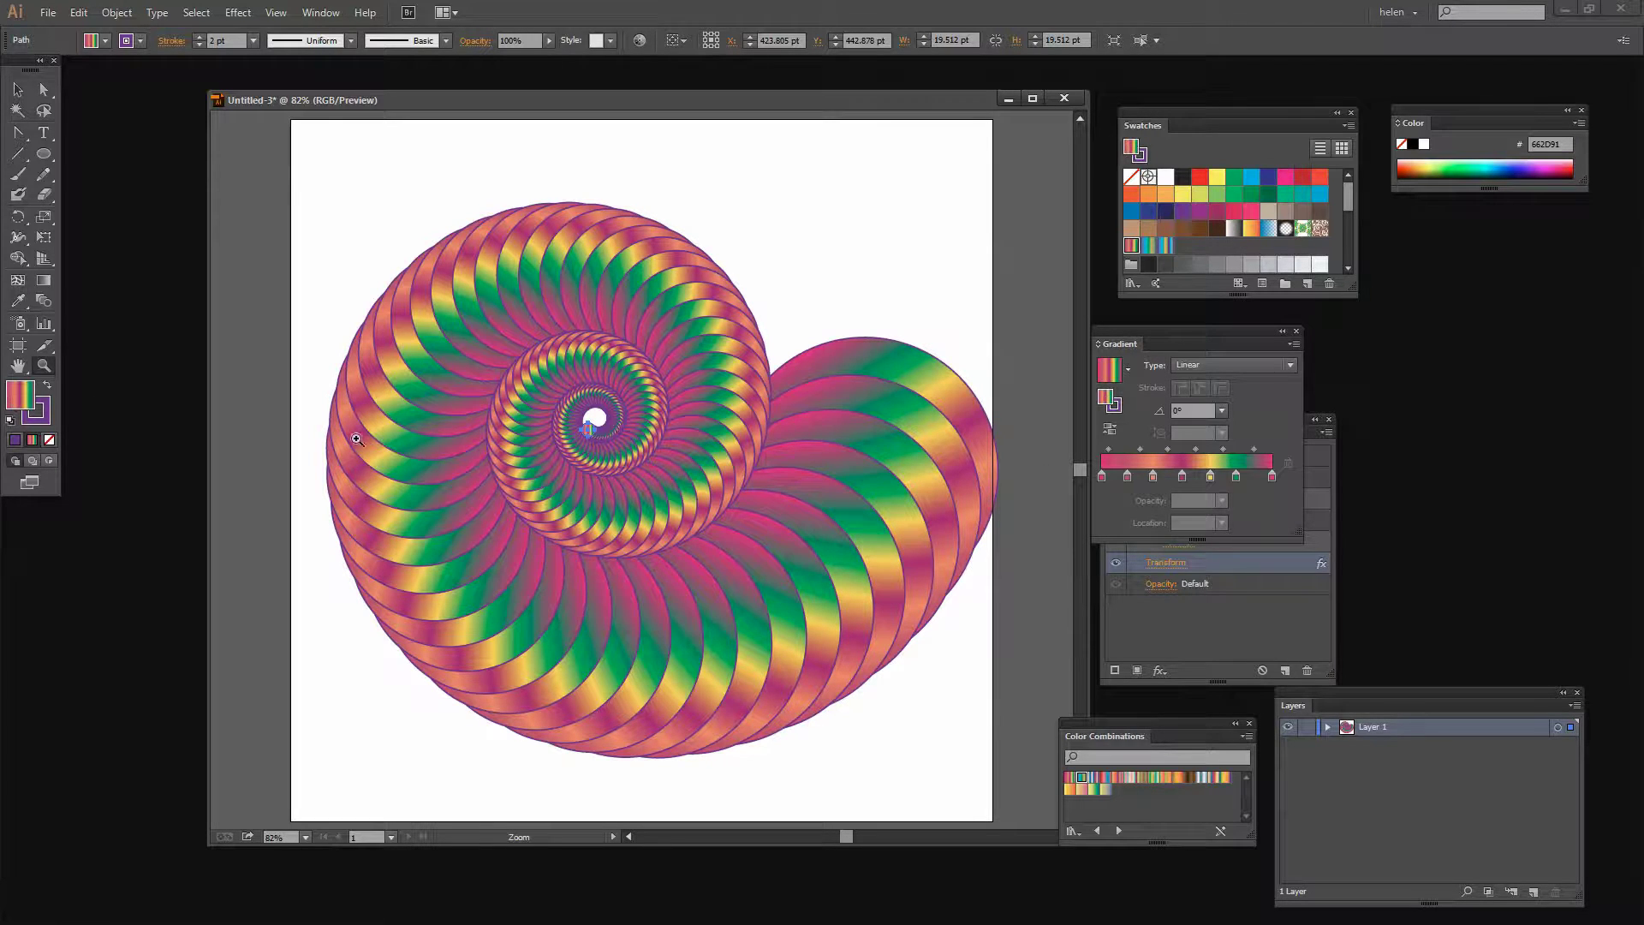
click(1183, 477)
click(1196, 450)
drag(1196, 450, 1233, 452)
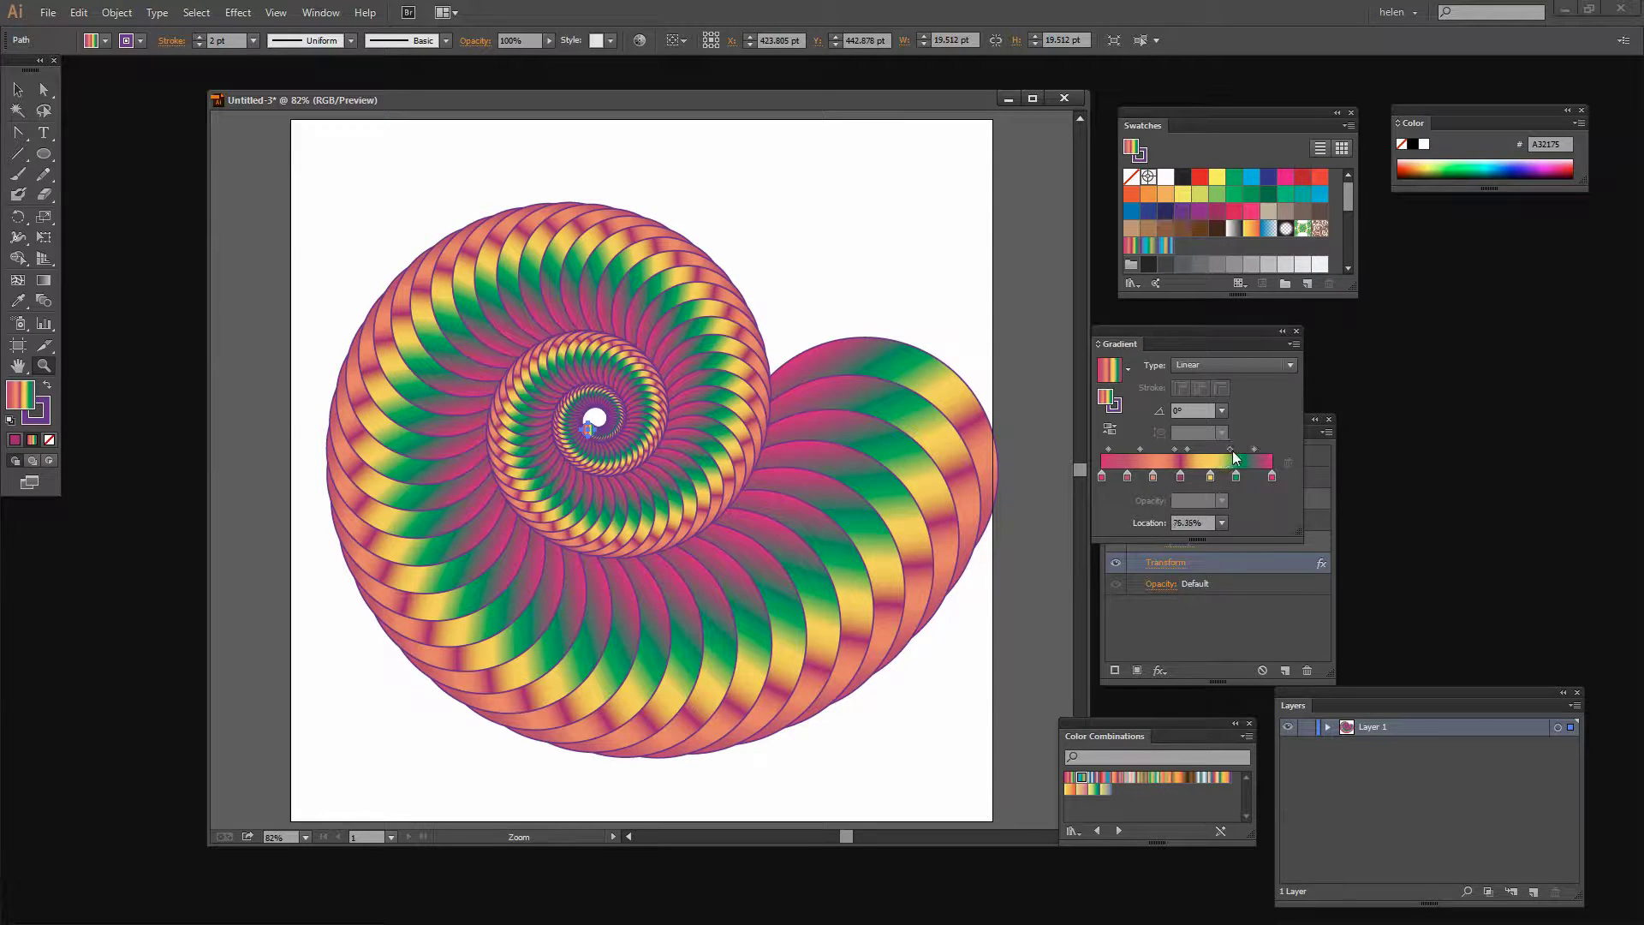
click(1127, 477)
drag(1140, 452, 1130, 454)
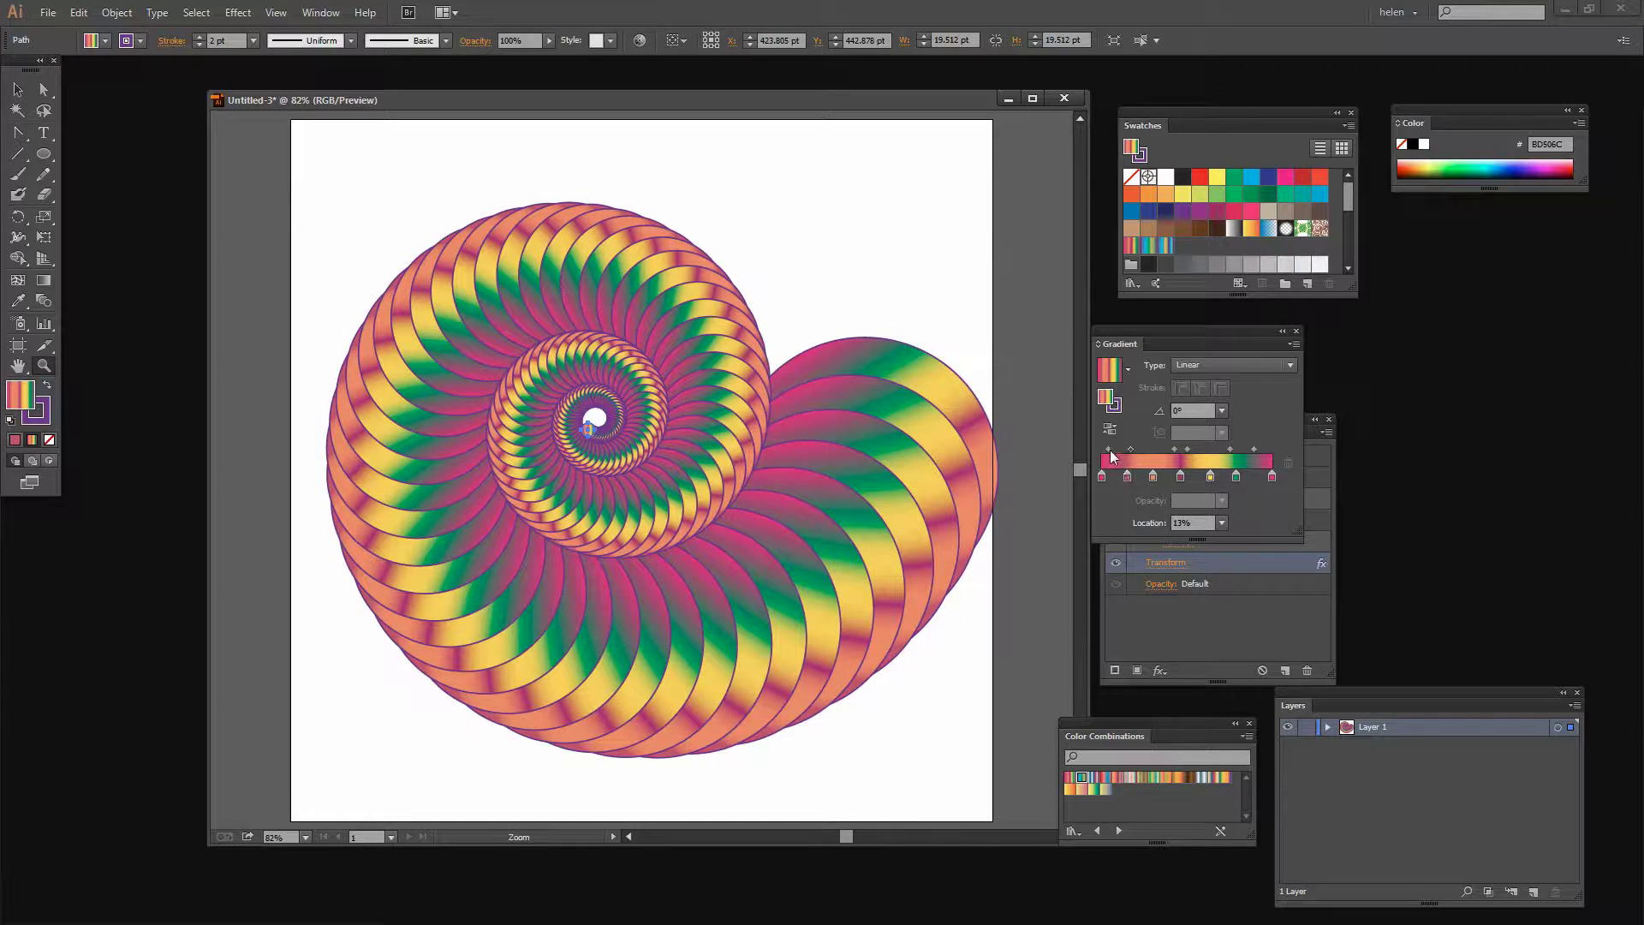
drag(1109, 451, 1116, 452)
Deselect everything and choose the Star Tool with default white fill and black stroke
click(19, 91)
click(323, 209)
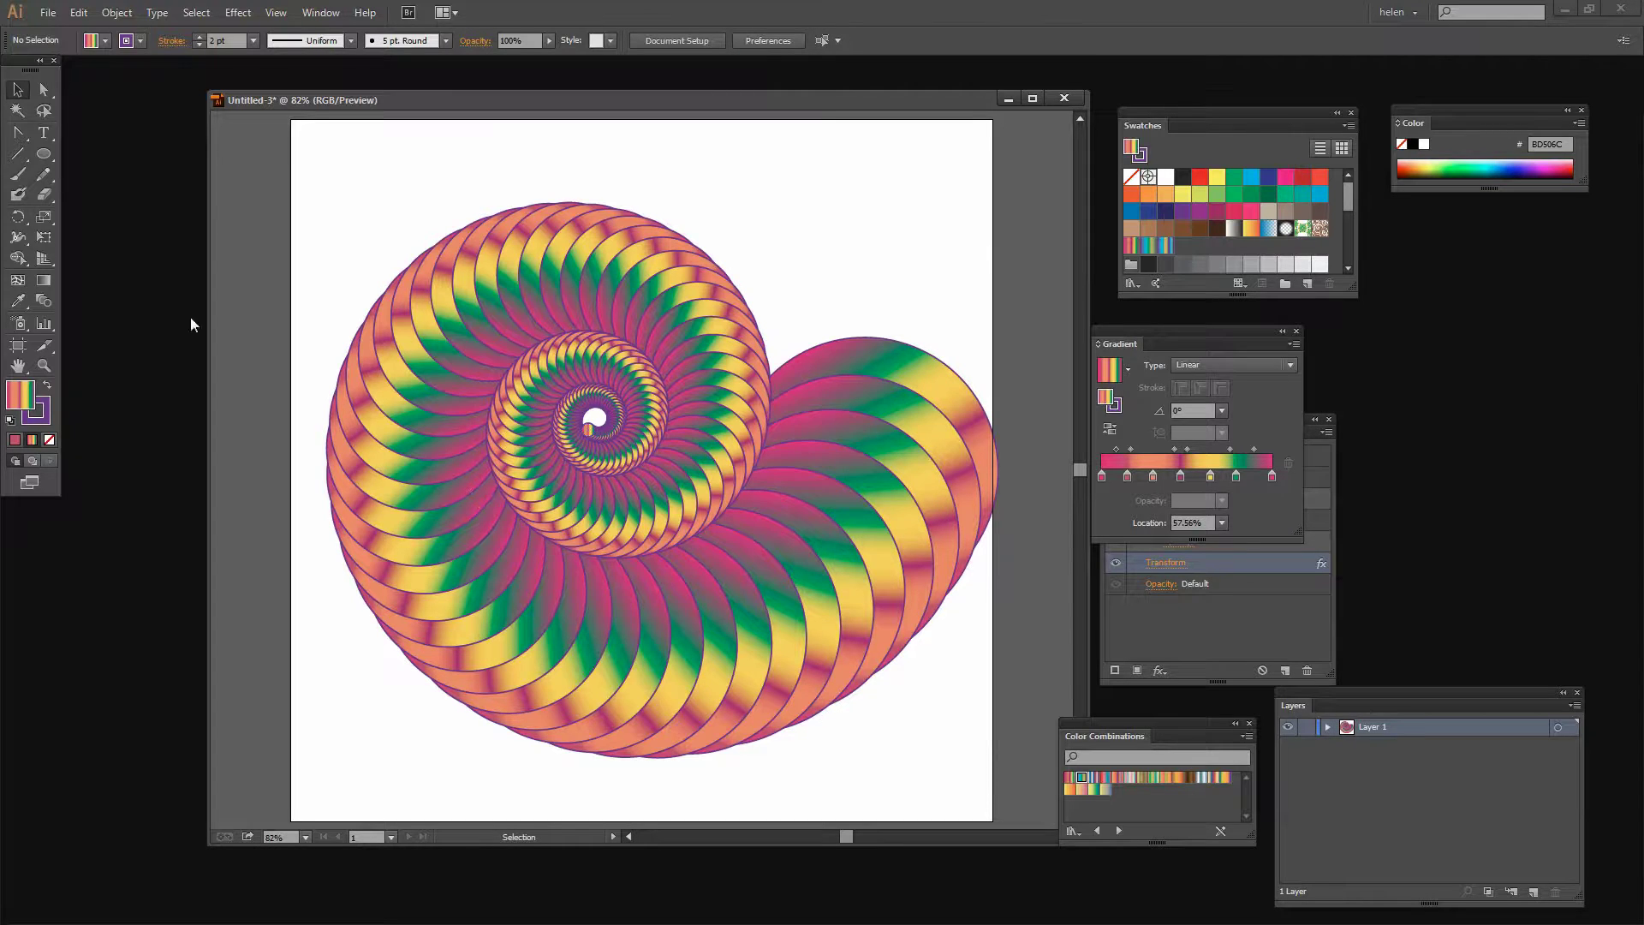
click(43, 156)
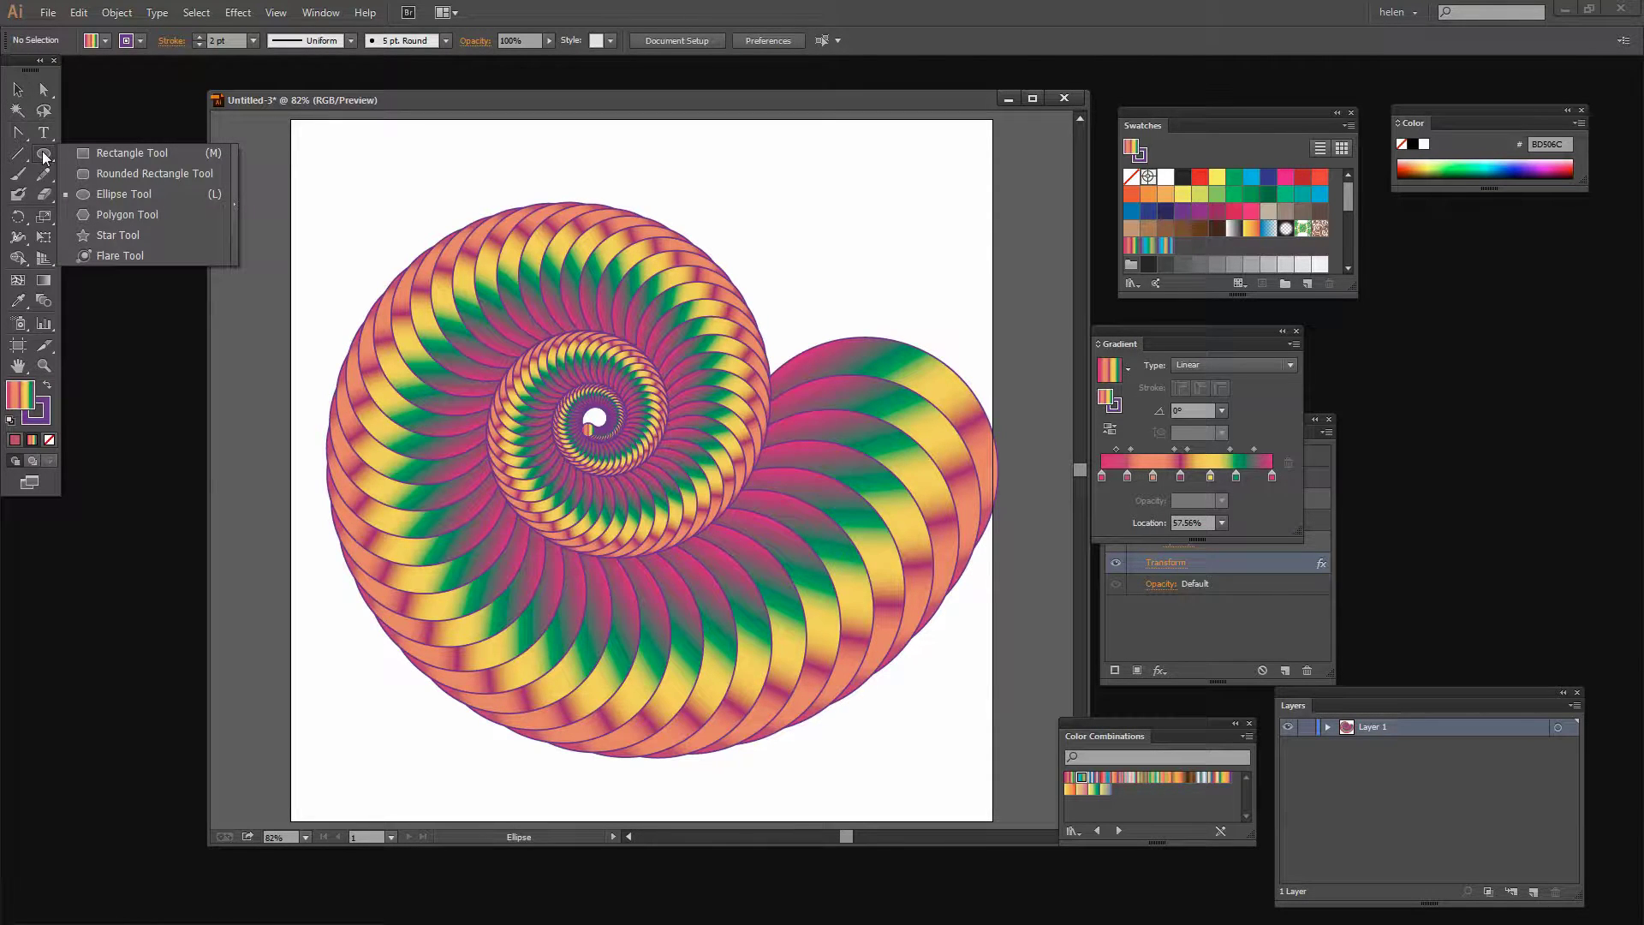
click(116, 233)
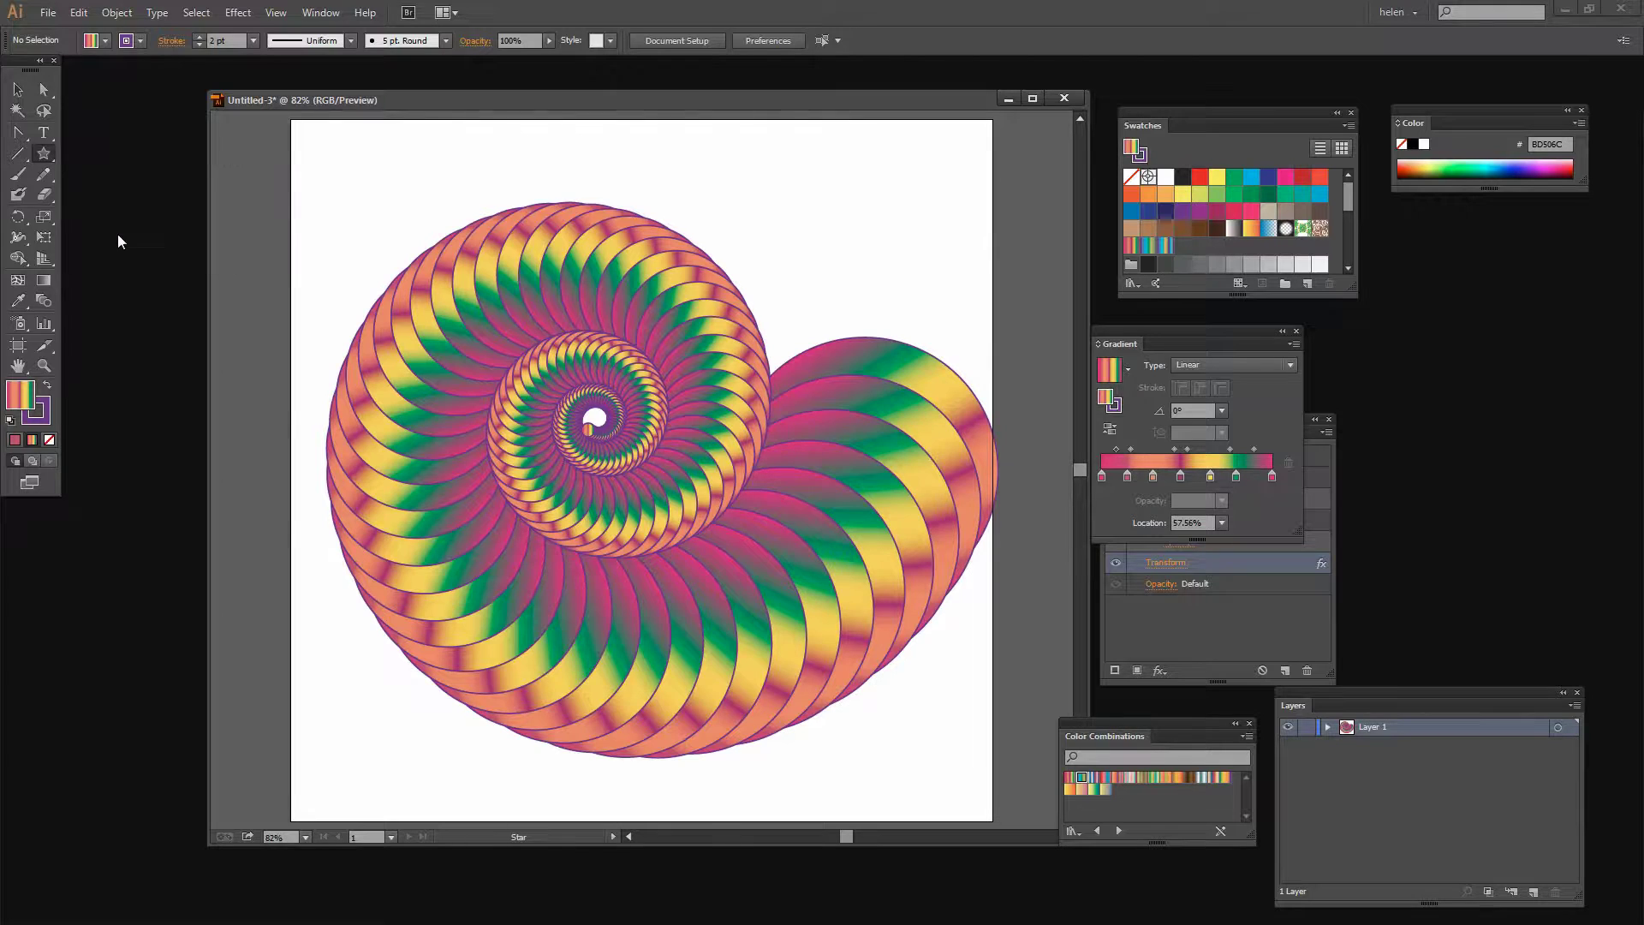
click(10, 419)
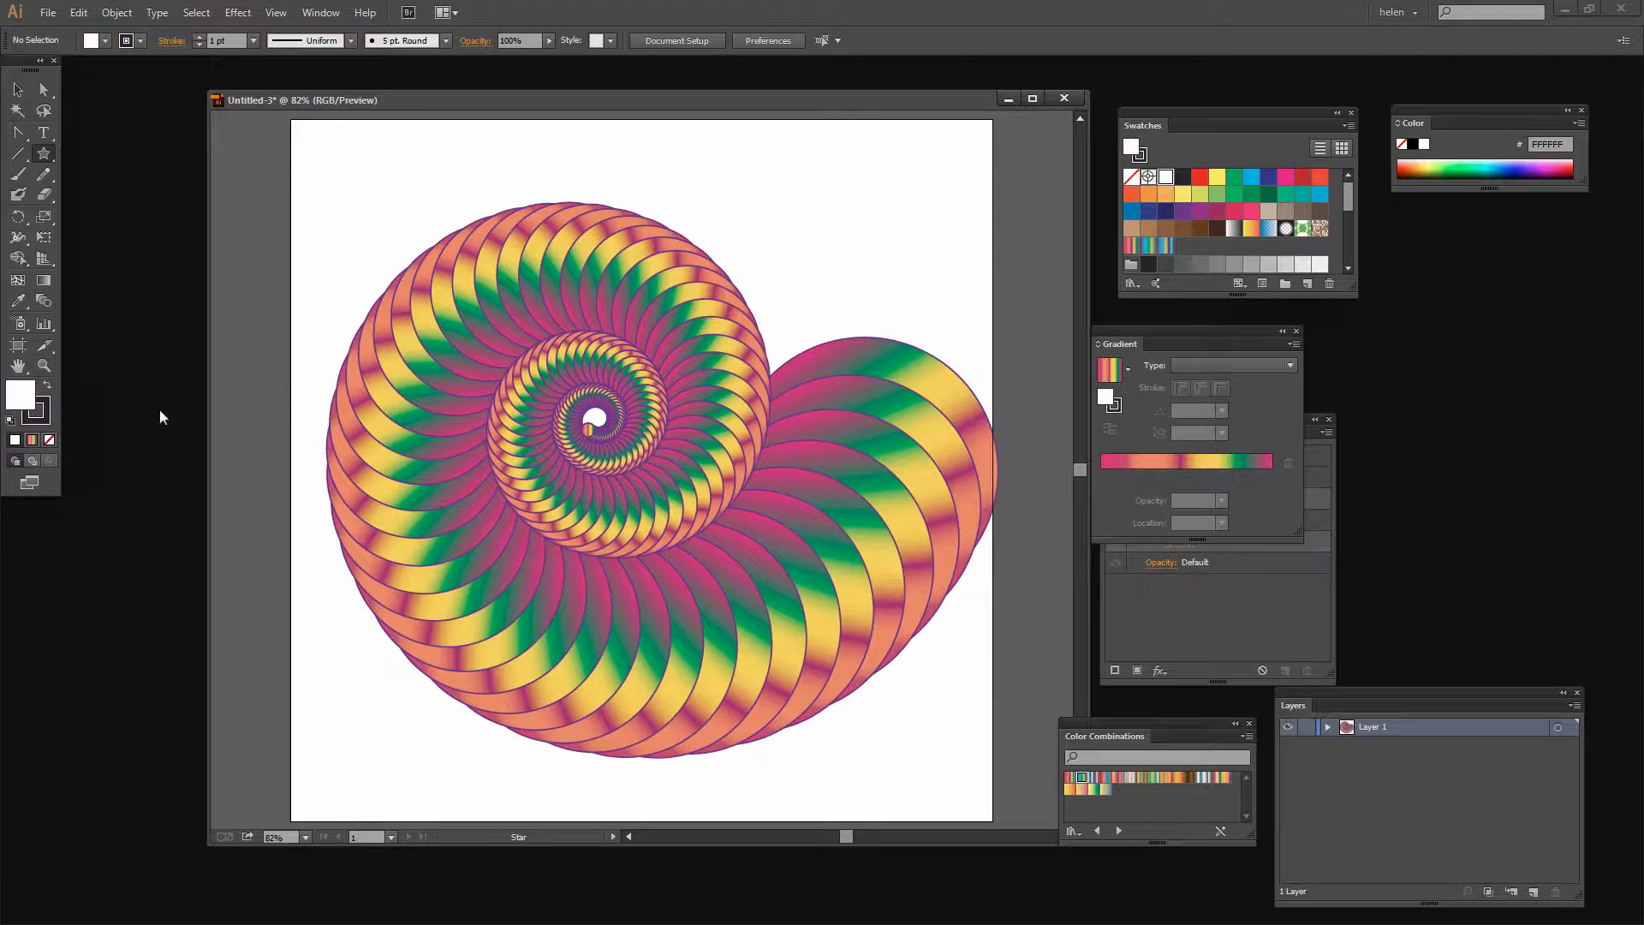
Draw a large five-pointed star over the shell and move it left onto the spiral
drag(470, 348, 808, 644)
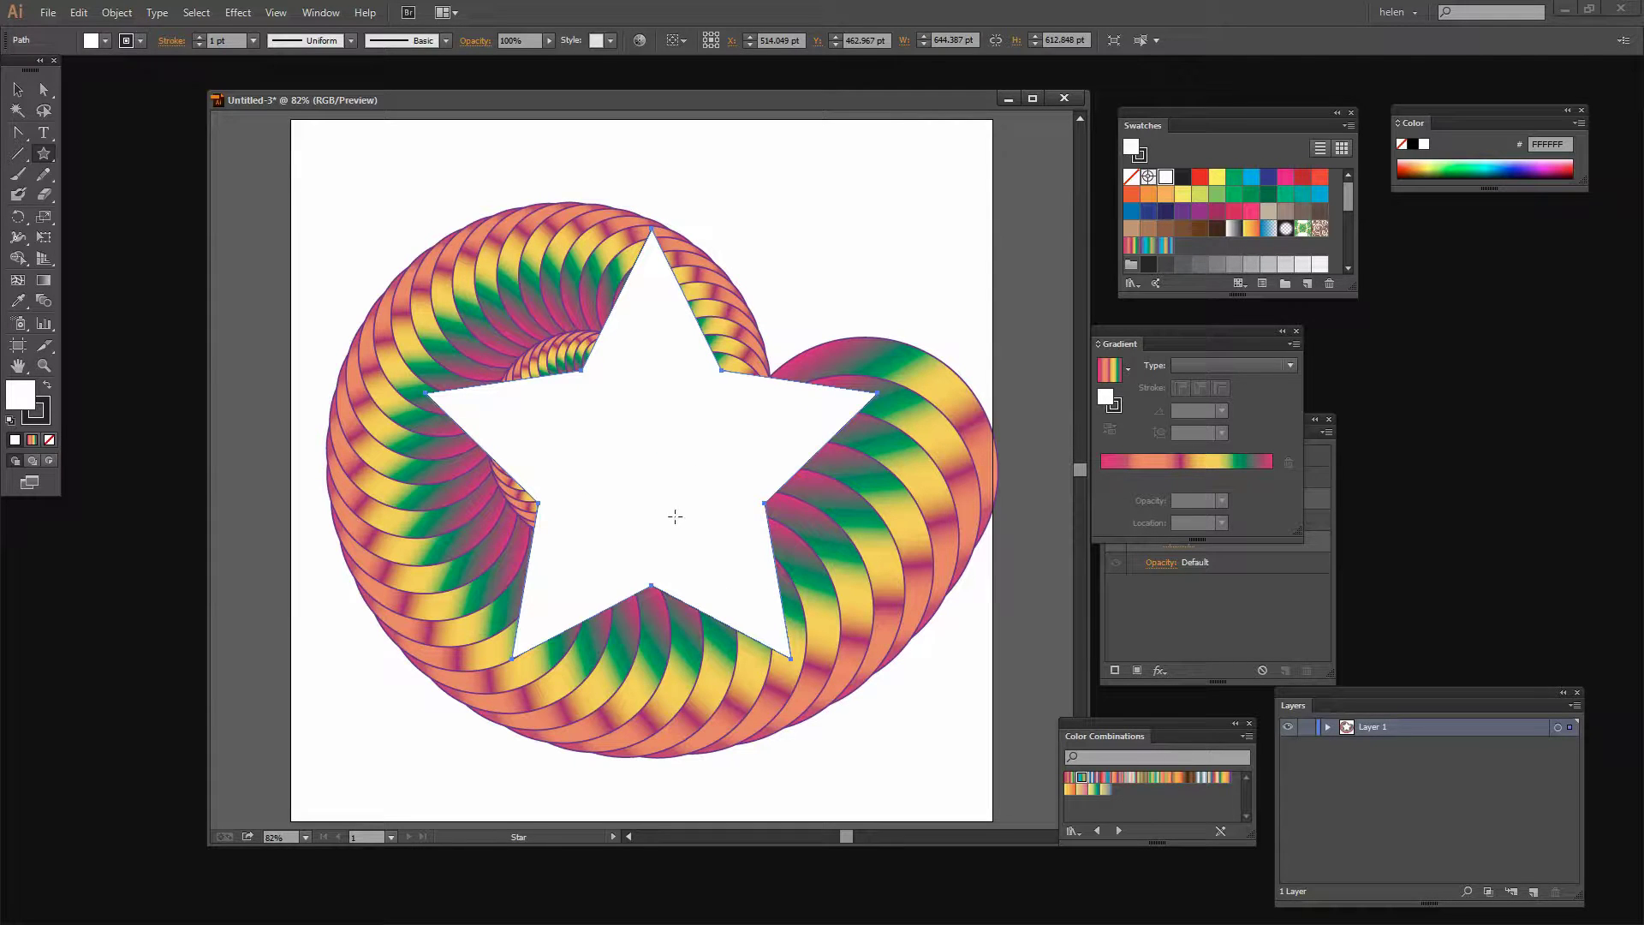
key(v)
drag(669, 520, 612, 523)
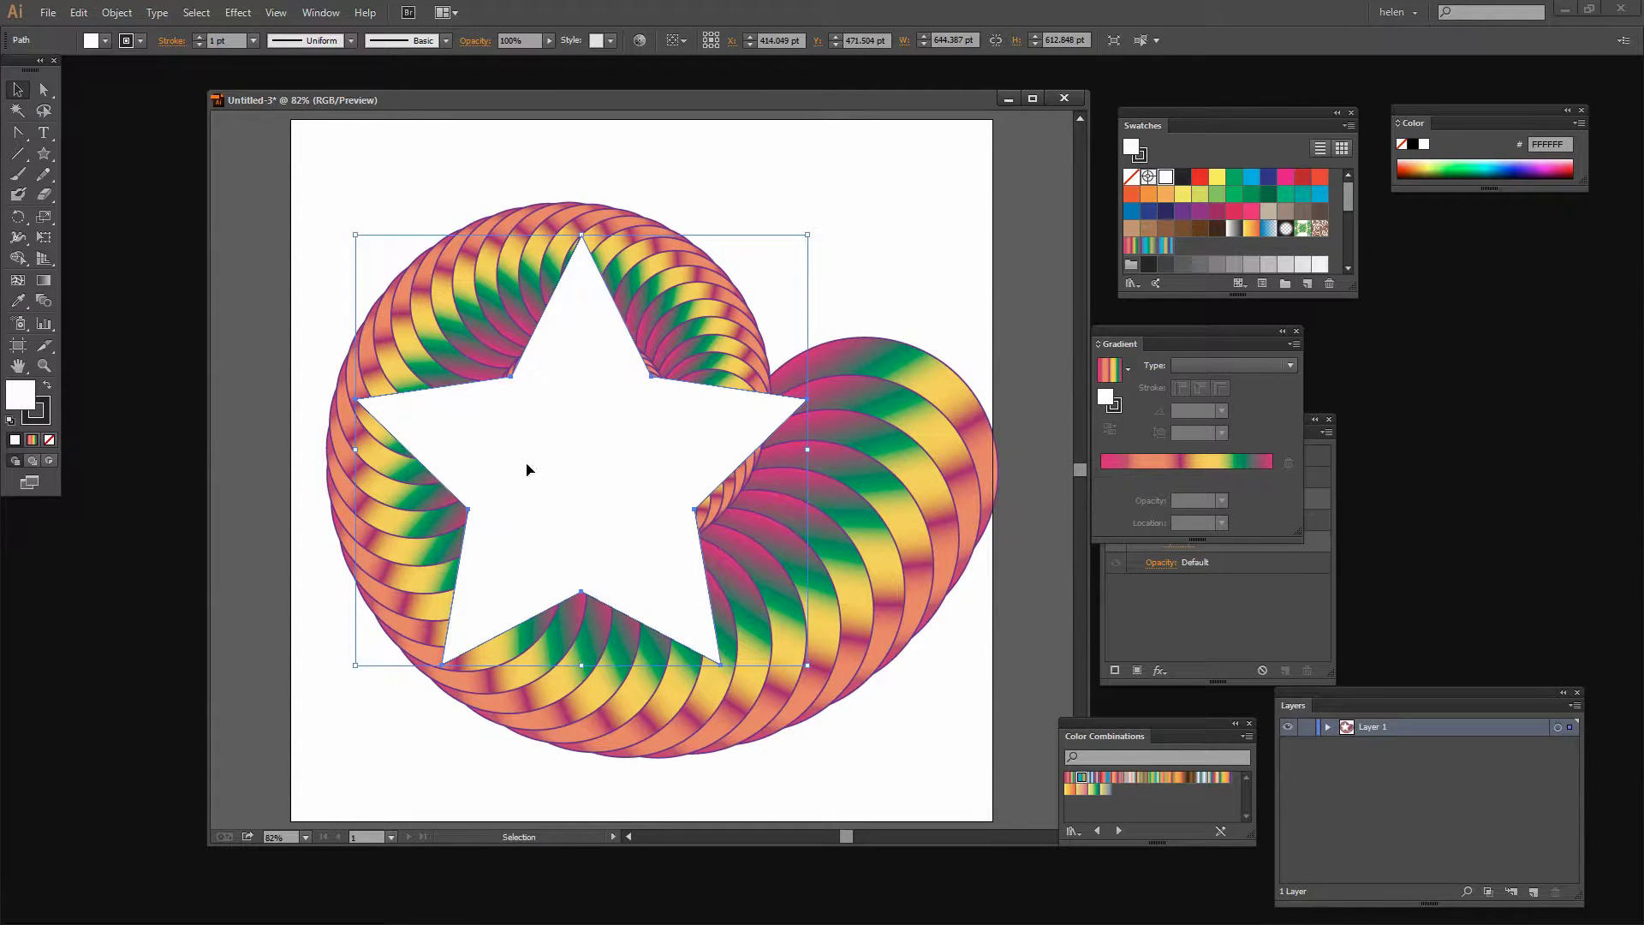
Shift the star slightly left and select both the star and shell paths in Layer 1
drag(536, 470, 524, 470)
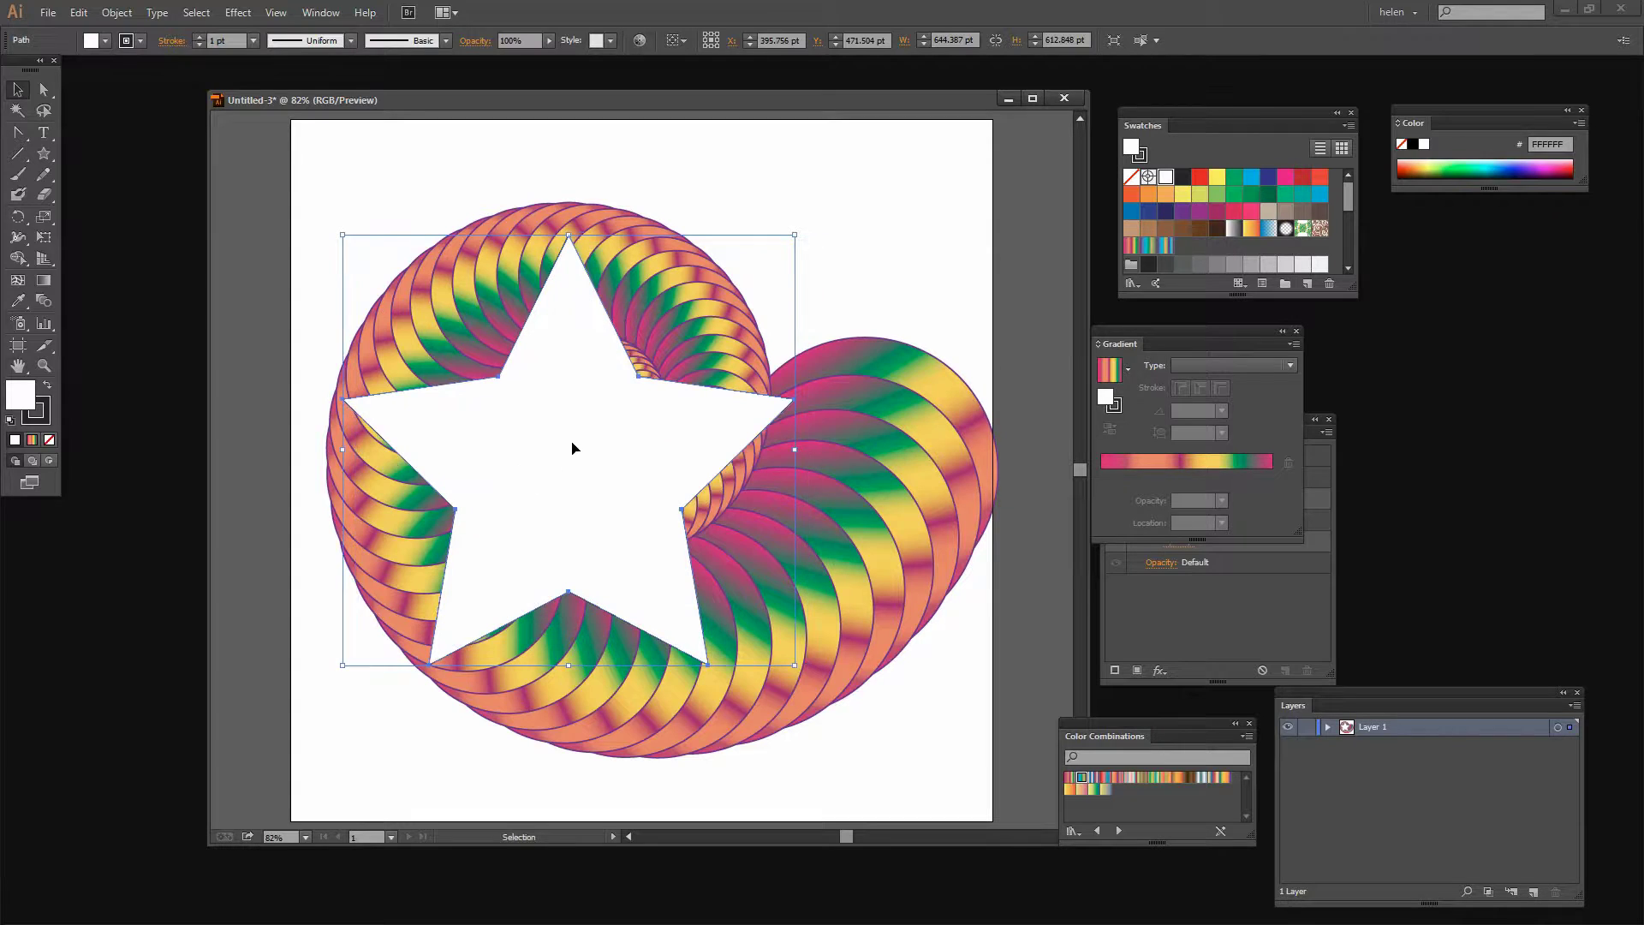
click(1327, 725)
drag(1358, 703, 917, 139)
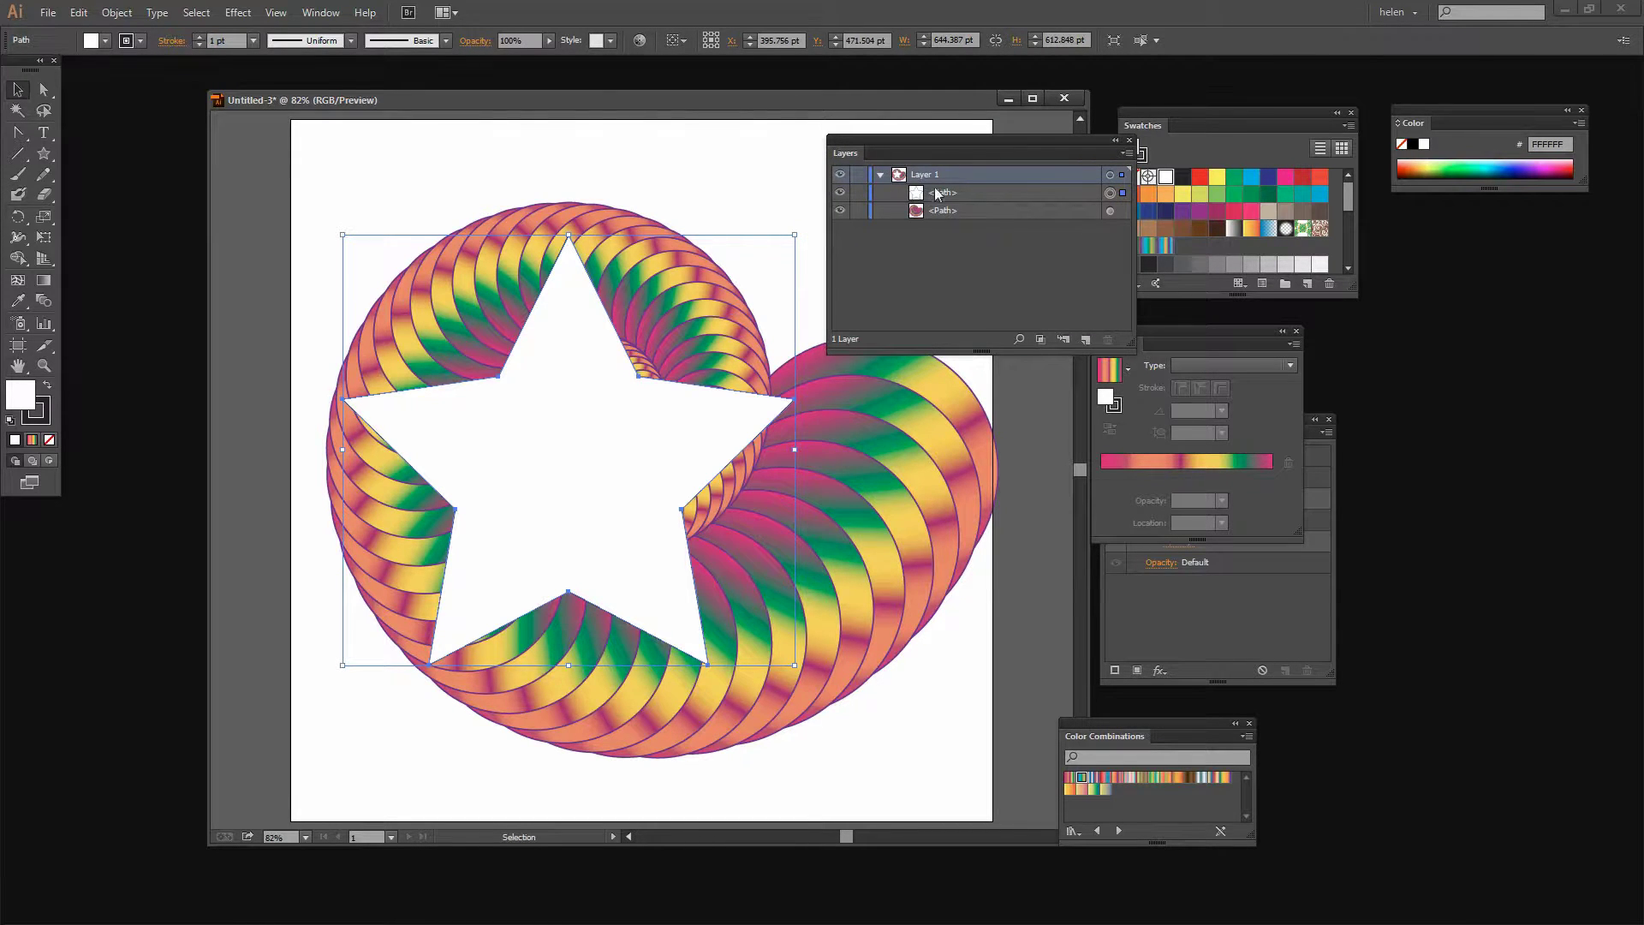
shift+click(1109, 211)
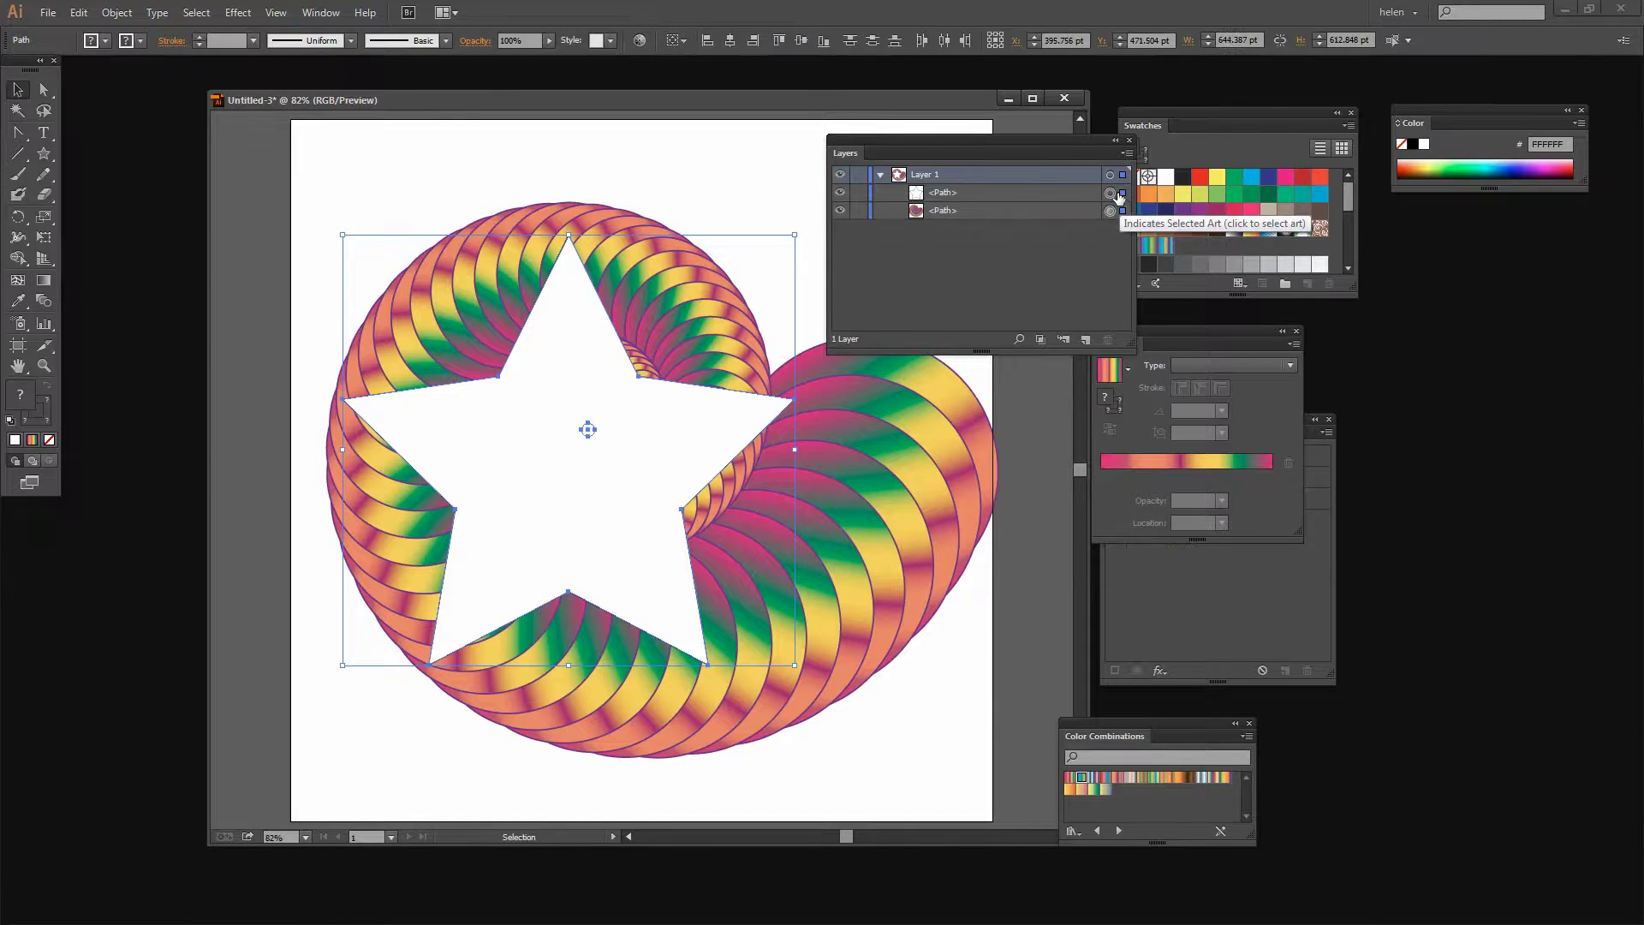
Make a clipping mask with the star via Object > Clipping Mask > Make, then deselect
click(117, 12)
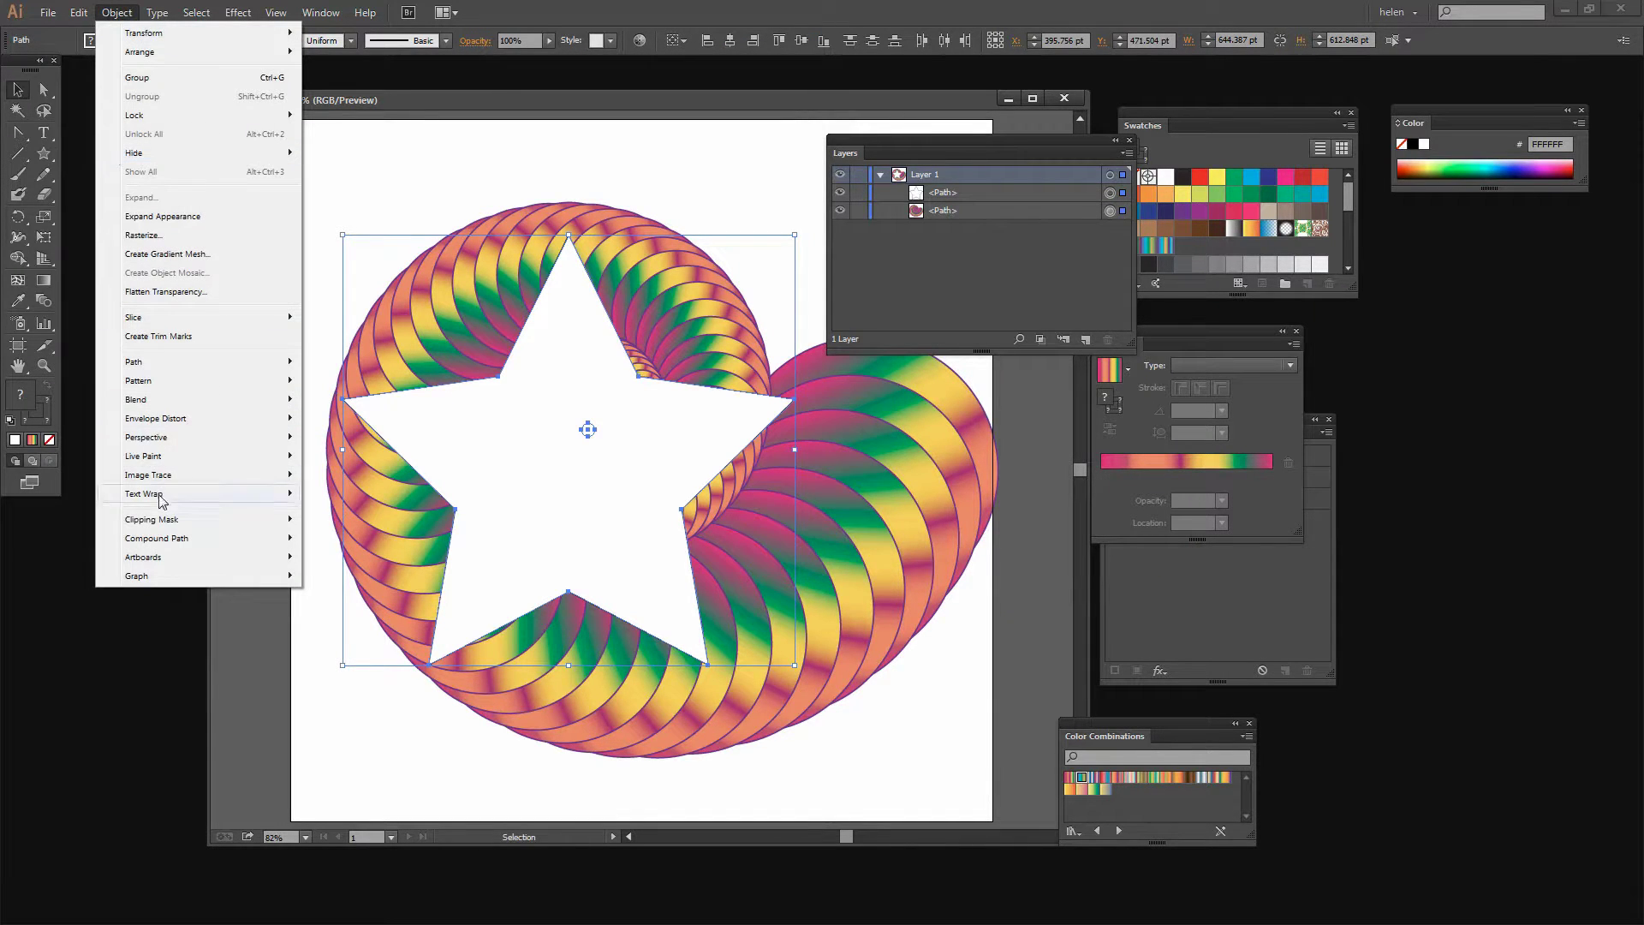
mouse_move(197, 519)
click(335, 519)
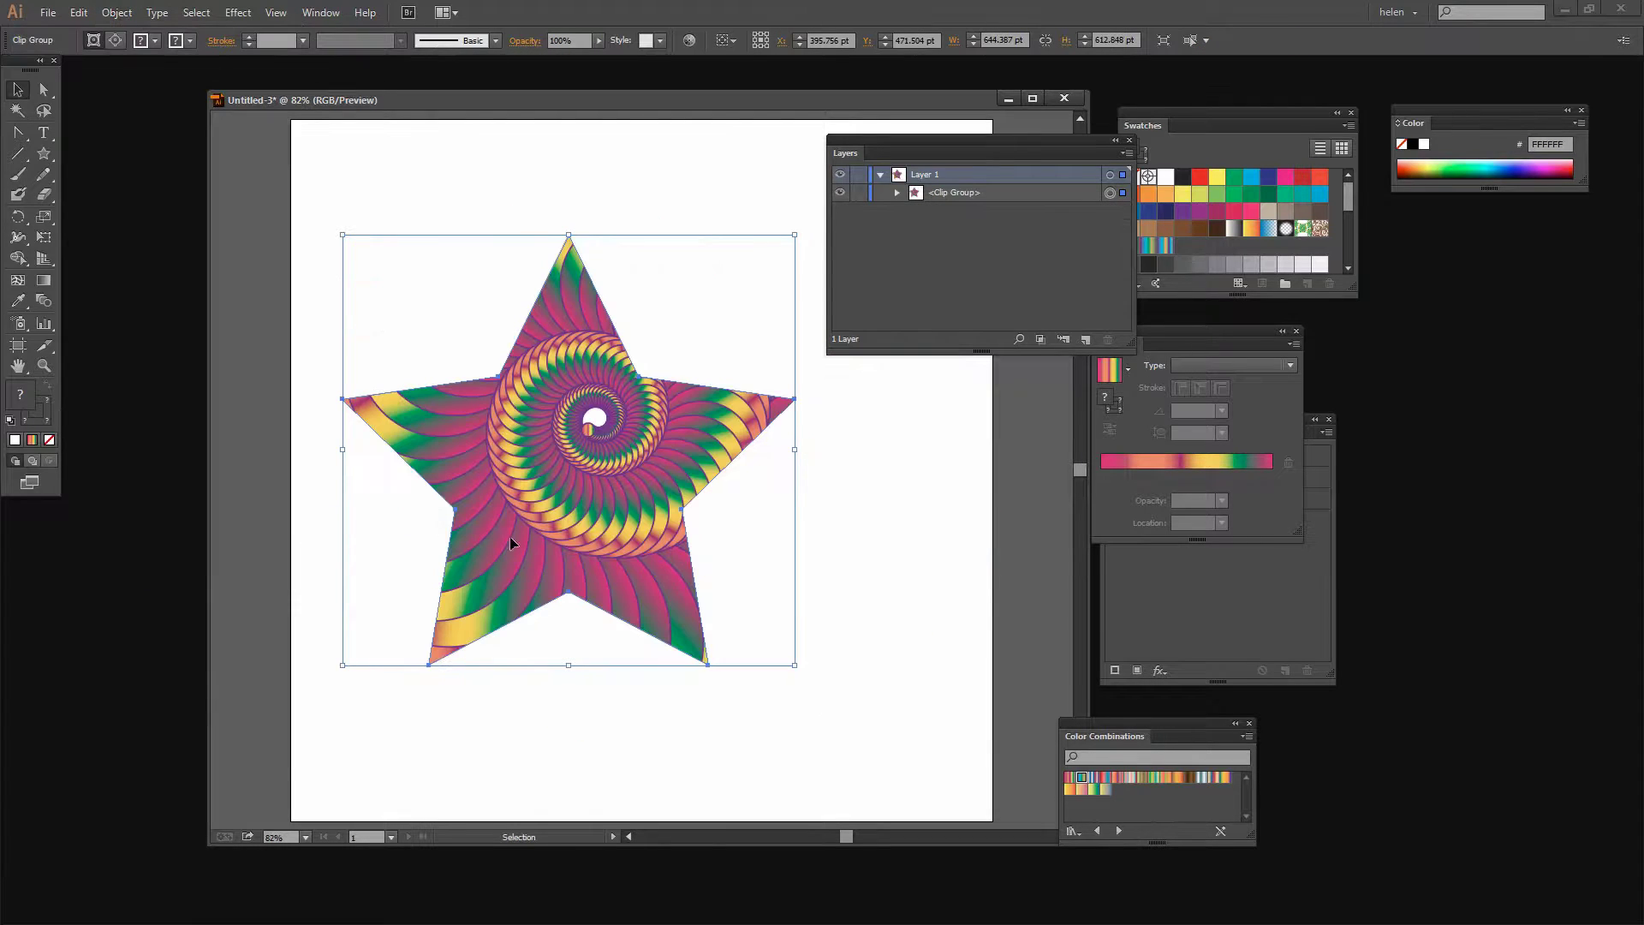
drag(978, 140, 1076, 163)
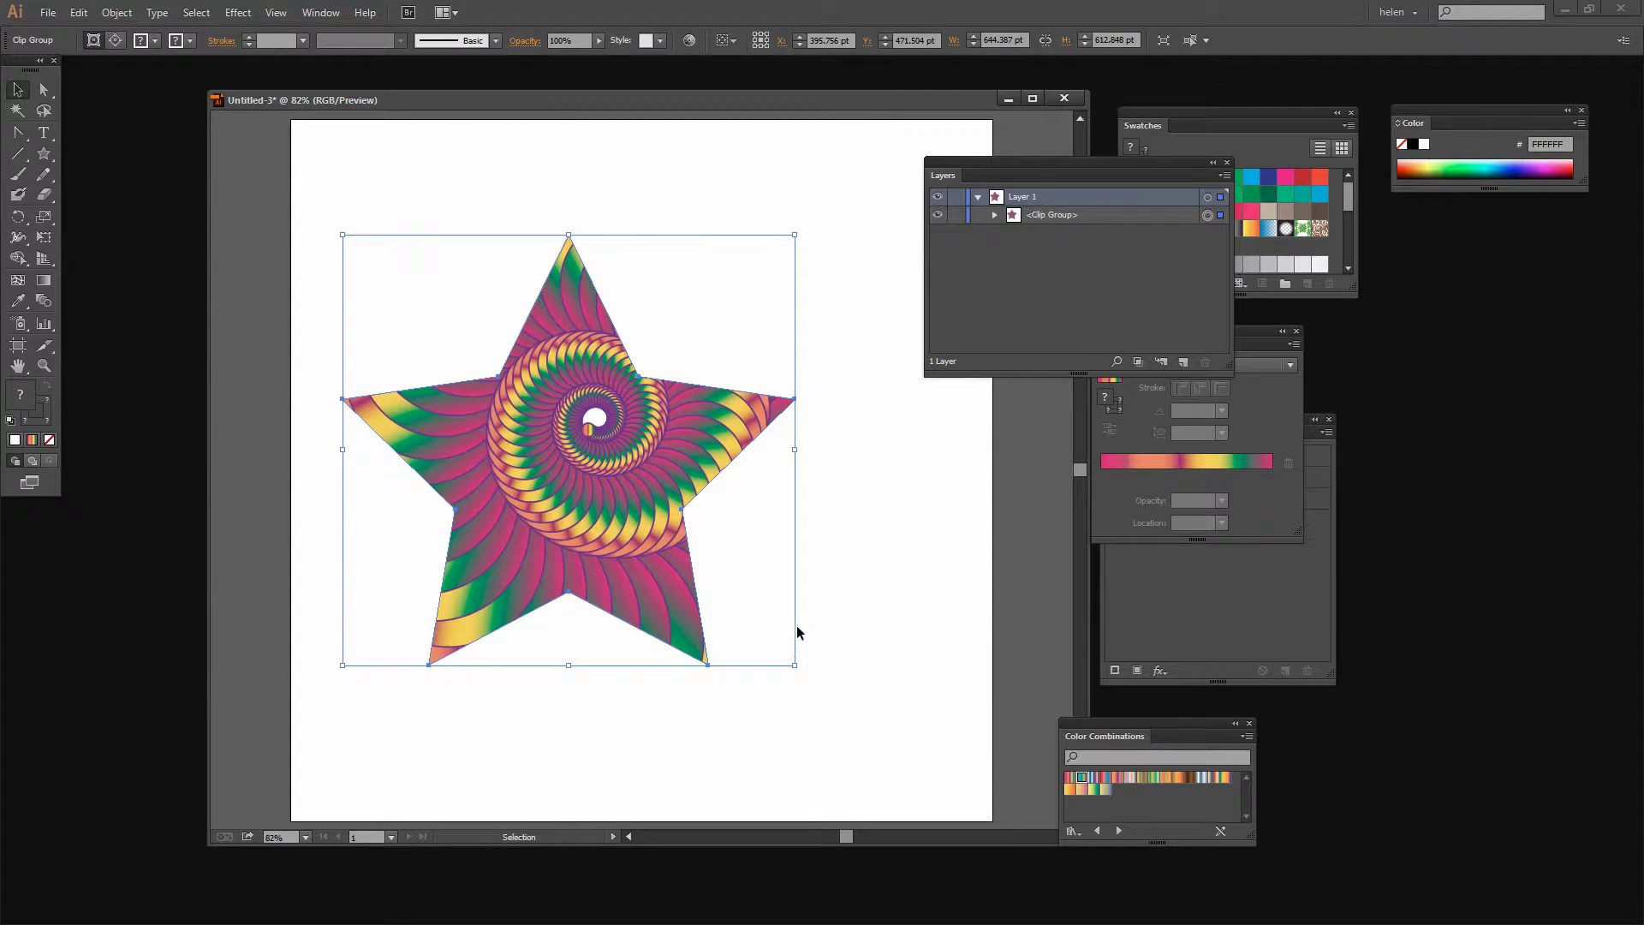
click(859, 619)
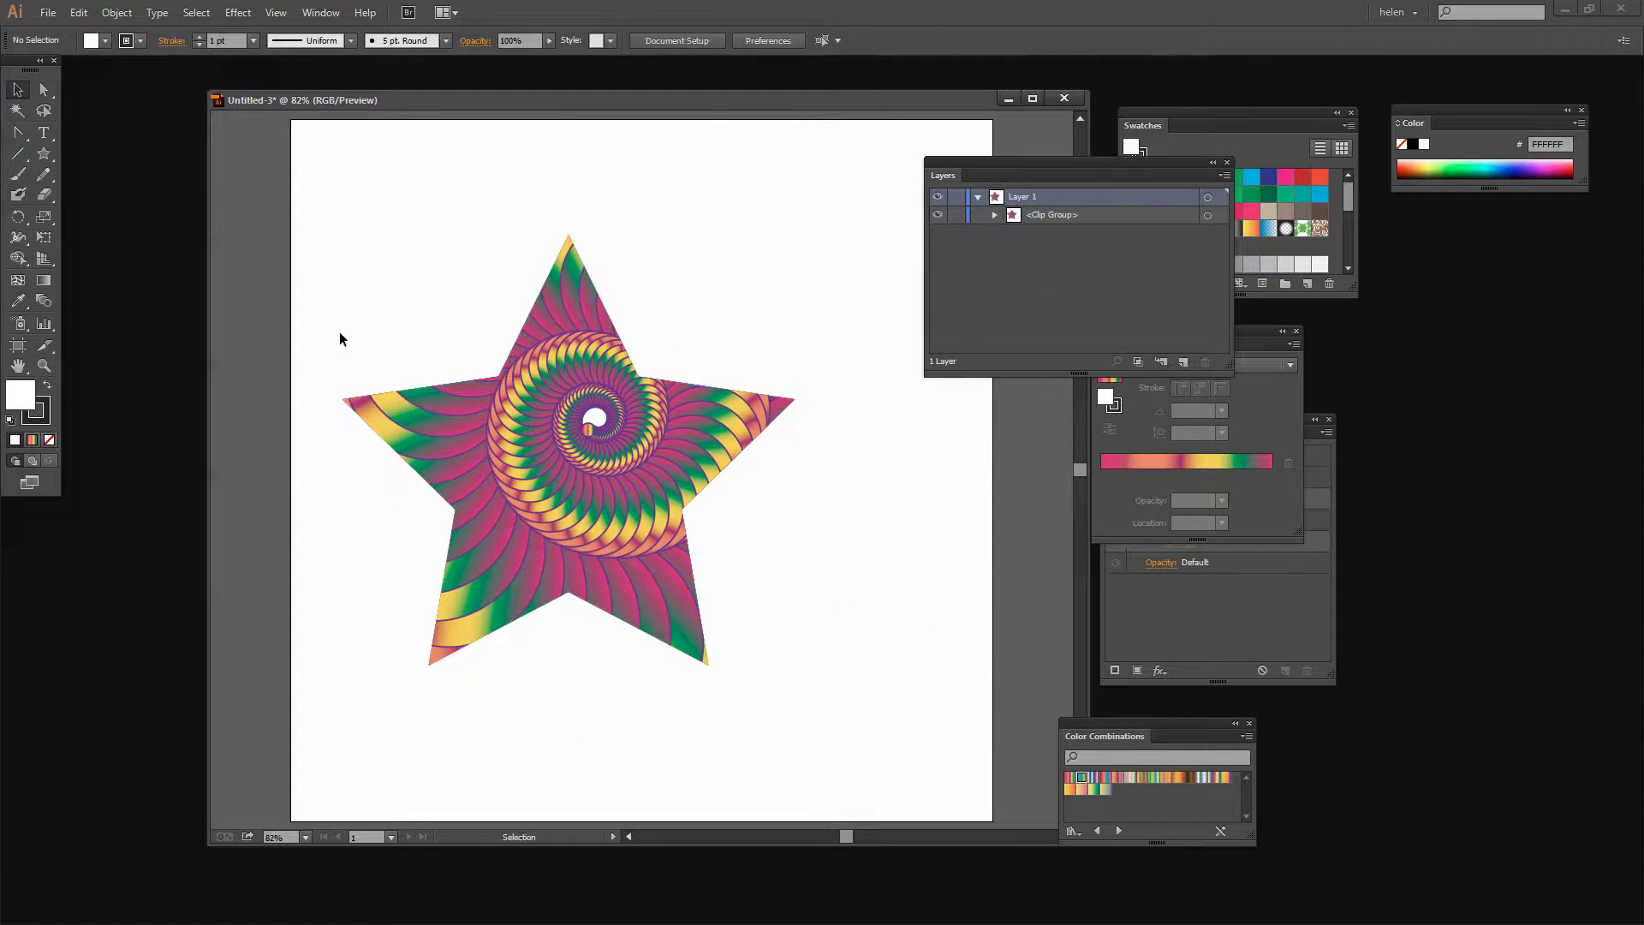
Select the Clip Group's star clipping path and nudge it up three times and right twice
click(994, 214)
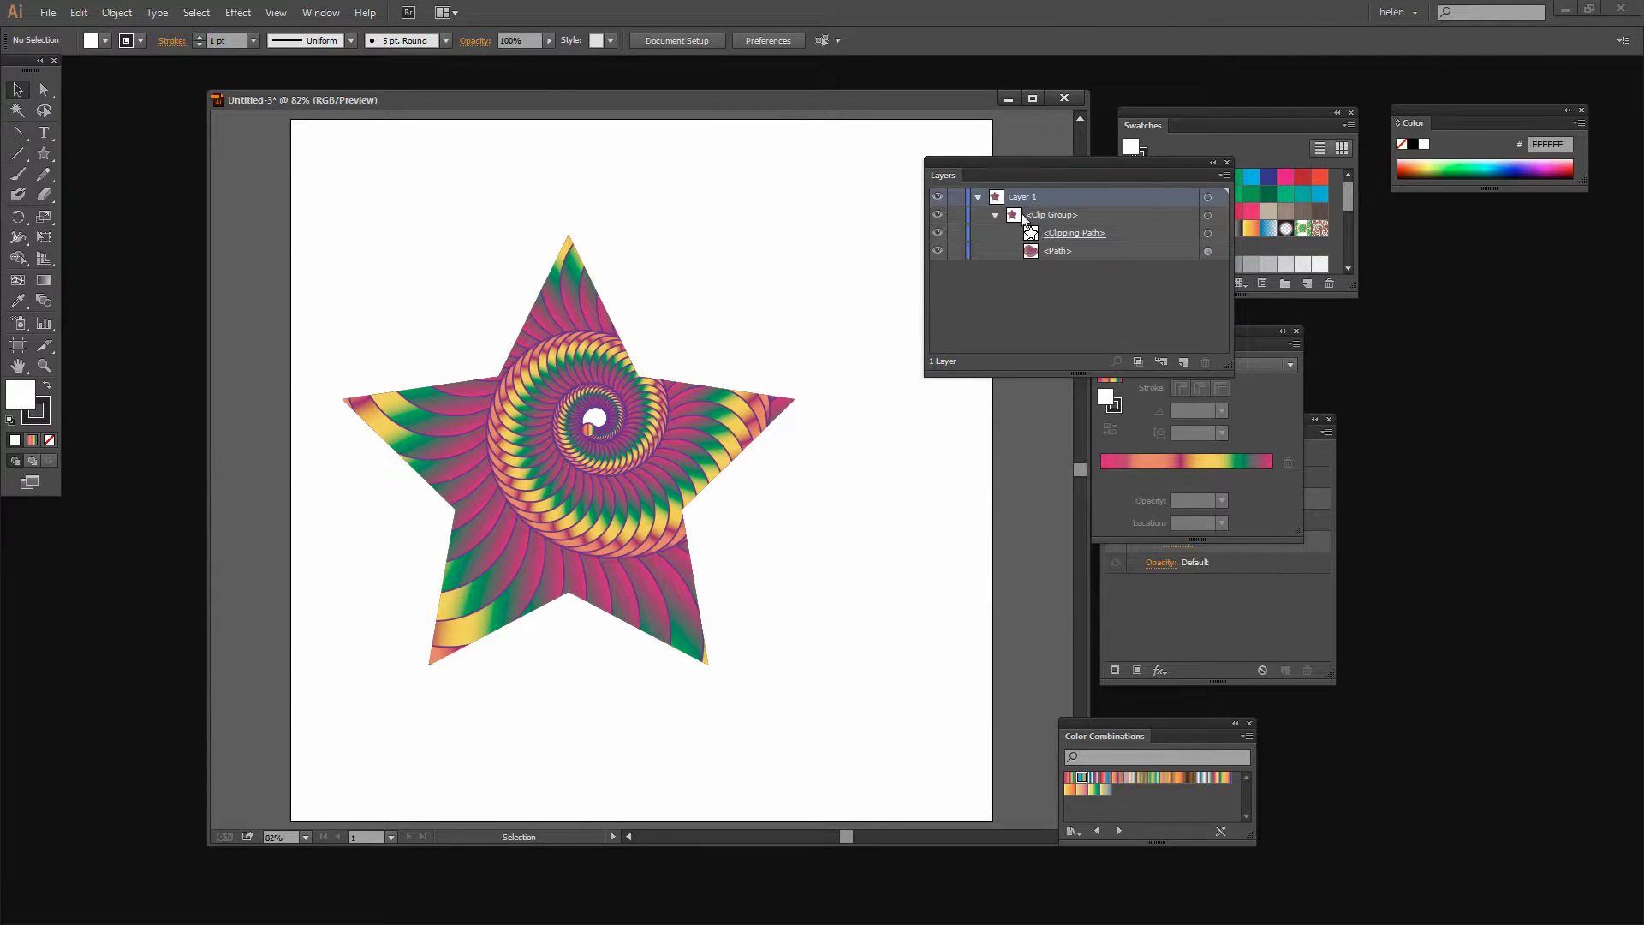
click(1207, 233)
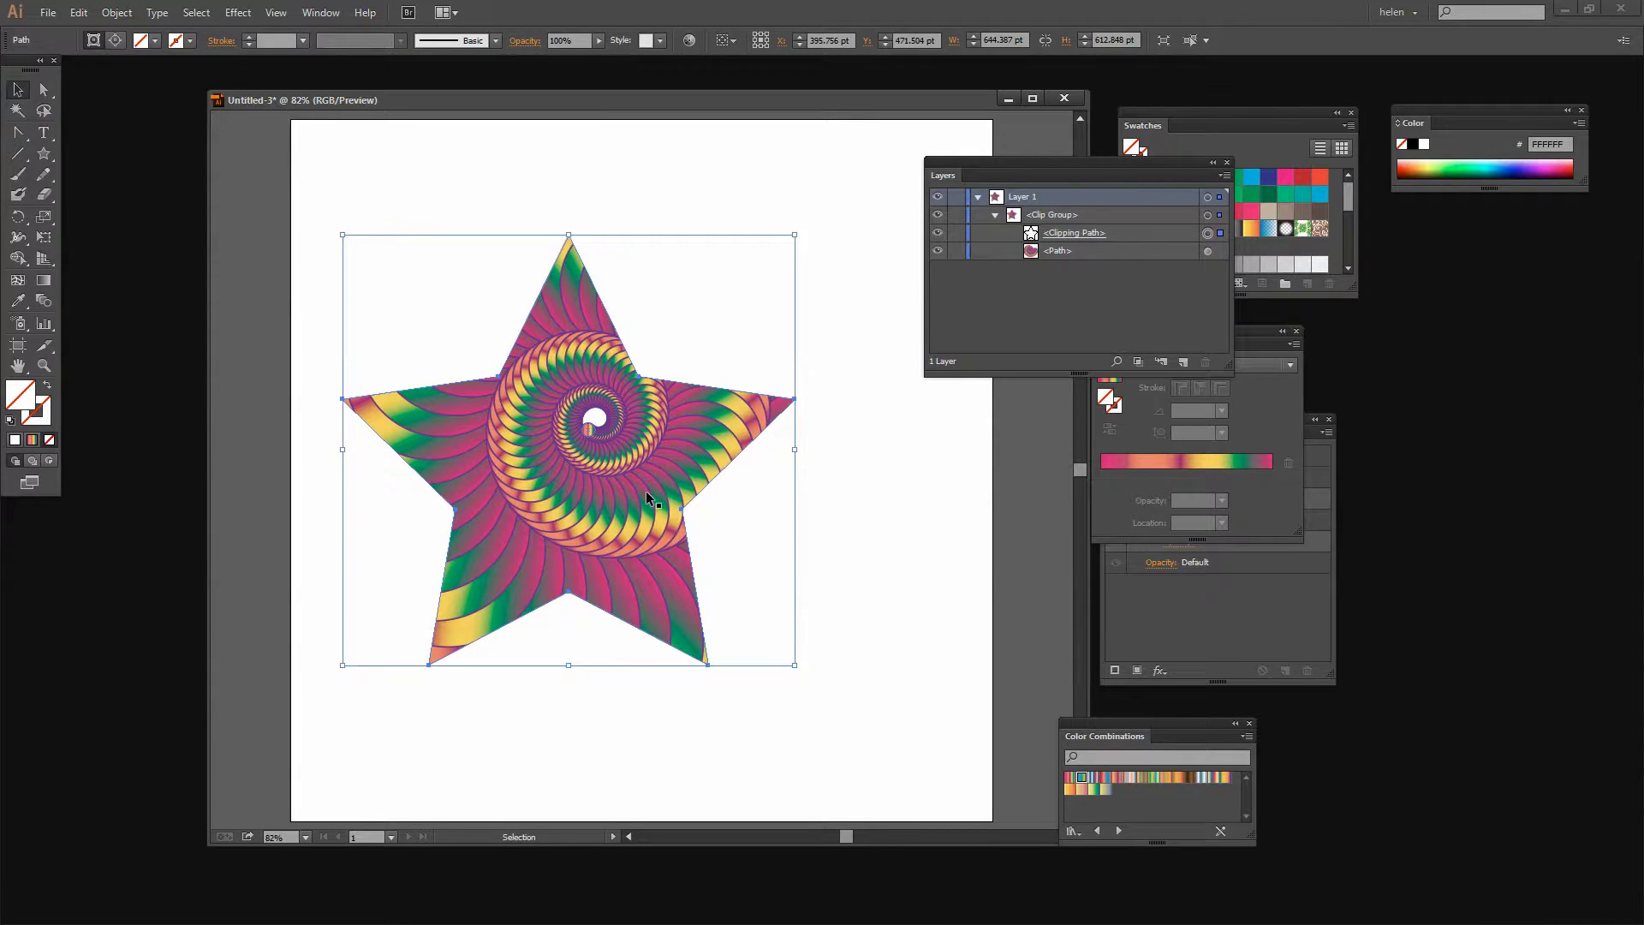
key(Up)
key(Up)
key(Up)
key(Up)
key(Up)
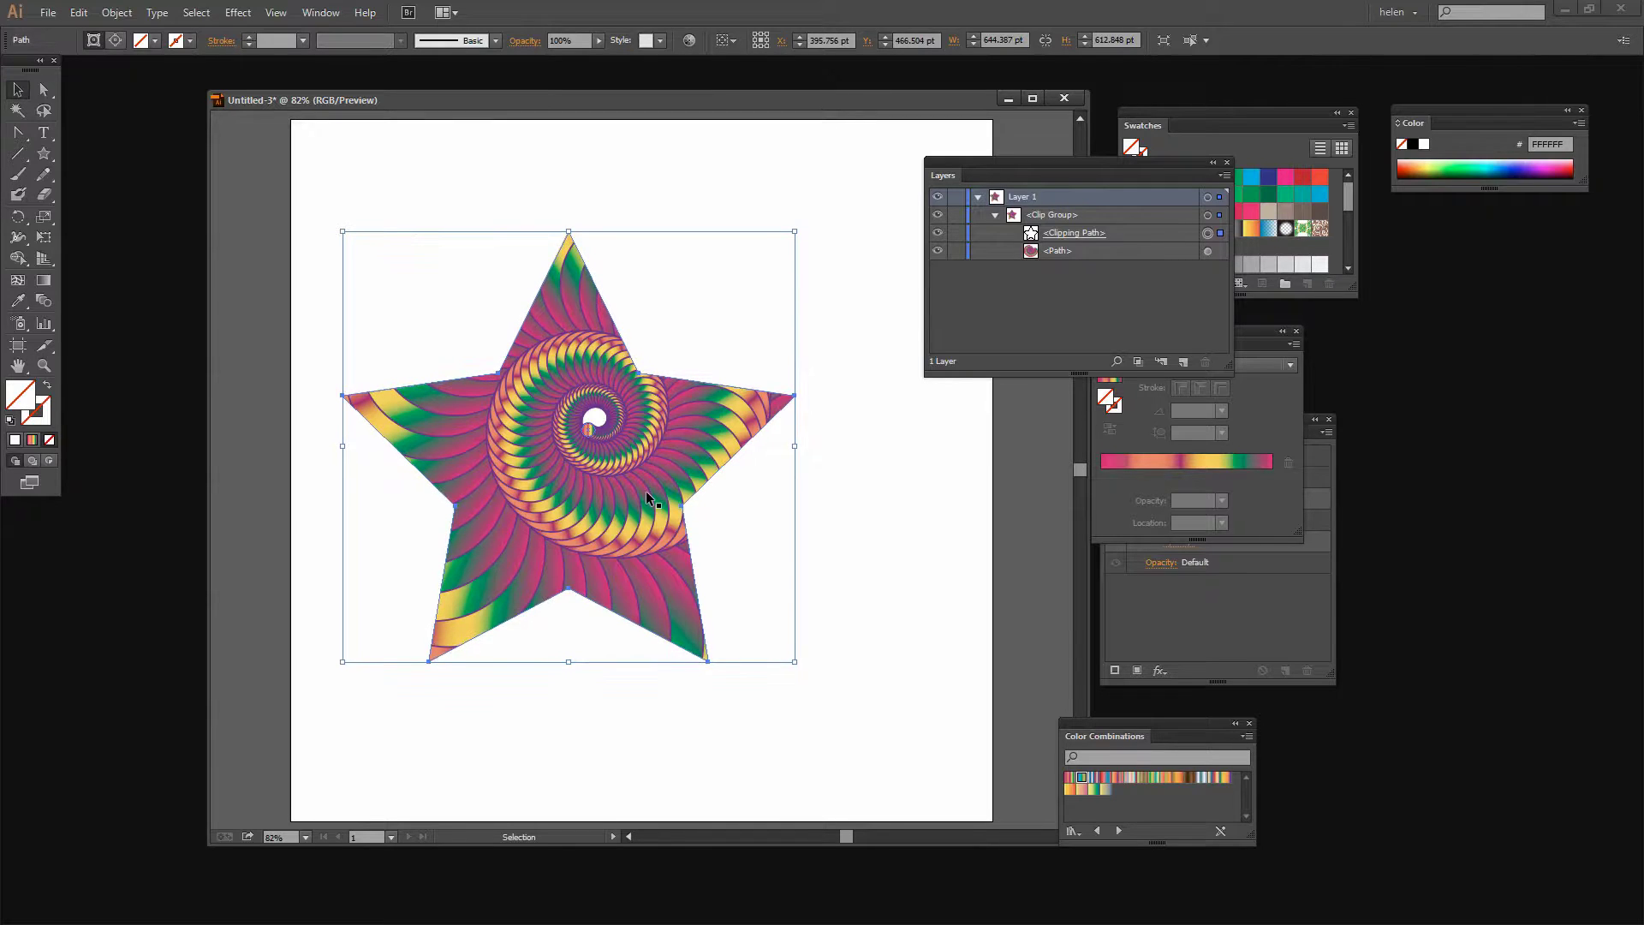
key(Up)
key(Up)
key(Up)
key(Up)
key(Up)
key(Up)
key(Up)
key(Up)
key(Up)
key(Up)
key(Up)
key(Up)
key(Up)
key(Up)
key(Up)
key(Up)
key(Up)
key(Up)
key(Up)
key(Up)
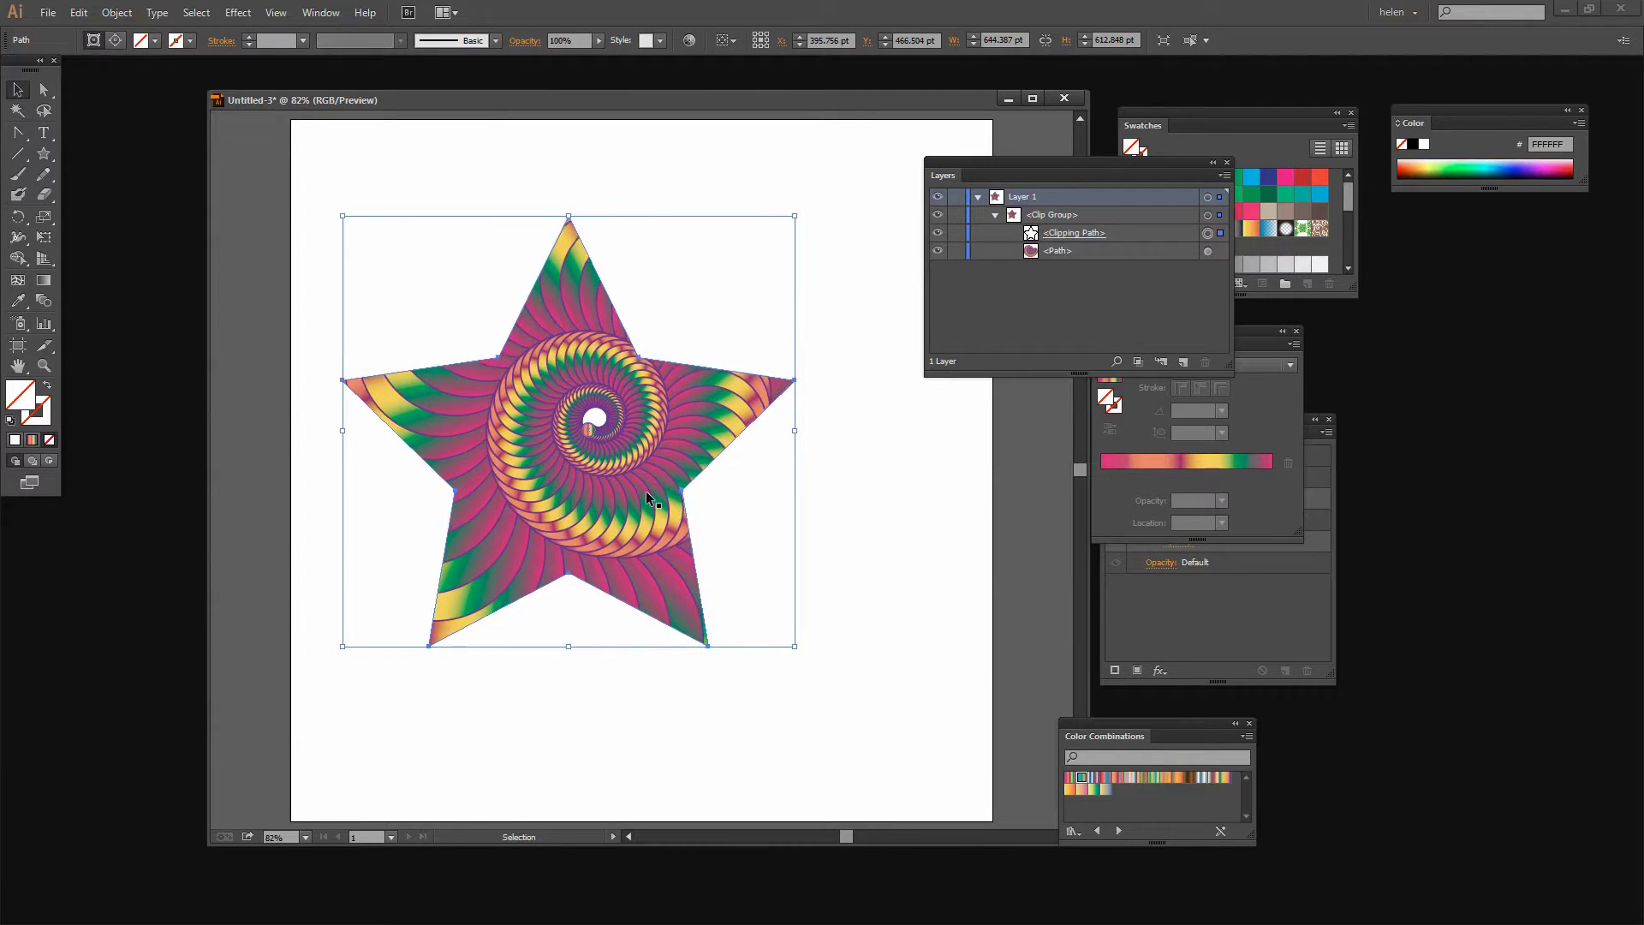
key(Up)
key(Right)
key(Right)
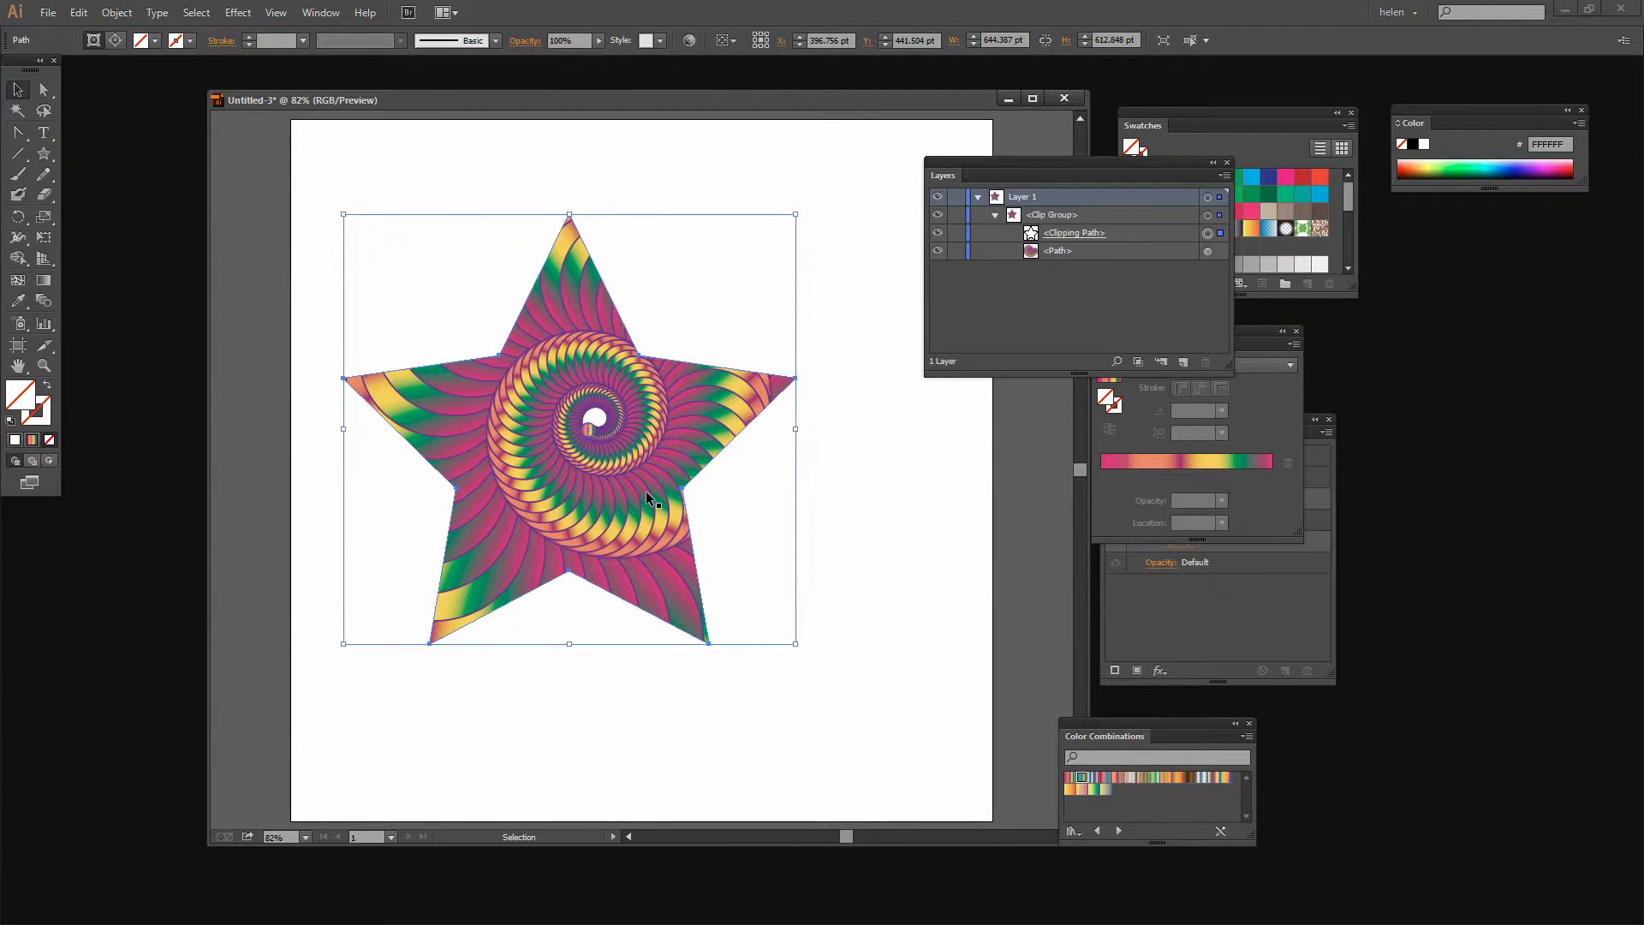
key(Right)
key(Right)
key(Right)
key(Right)
key(Right)
key(Right)
key(Right)
key(Right)
key(Right)
key(Right)
key(Right)
key(Right)
key(Right)
key(Right)
key(Right)
key(Right)
key(Right)
key(Right)
key(Right)
key(Right)
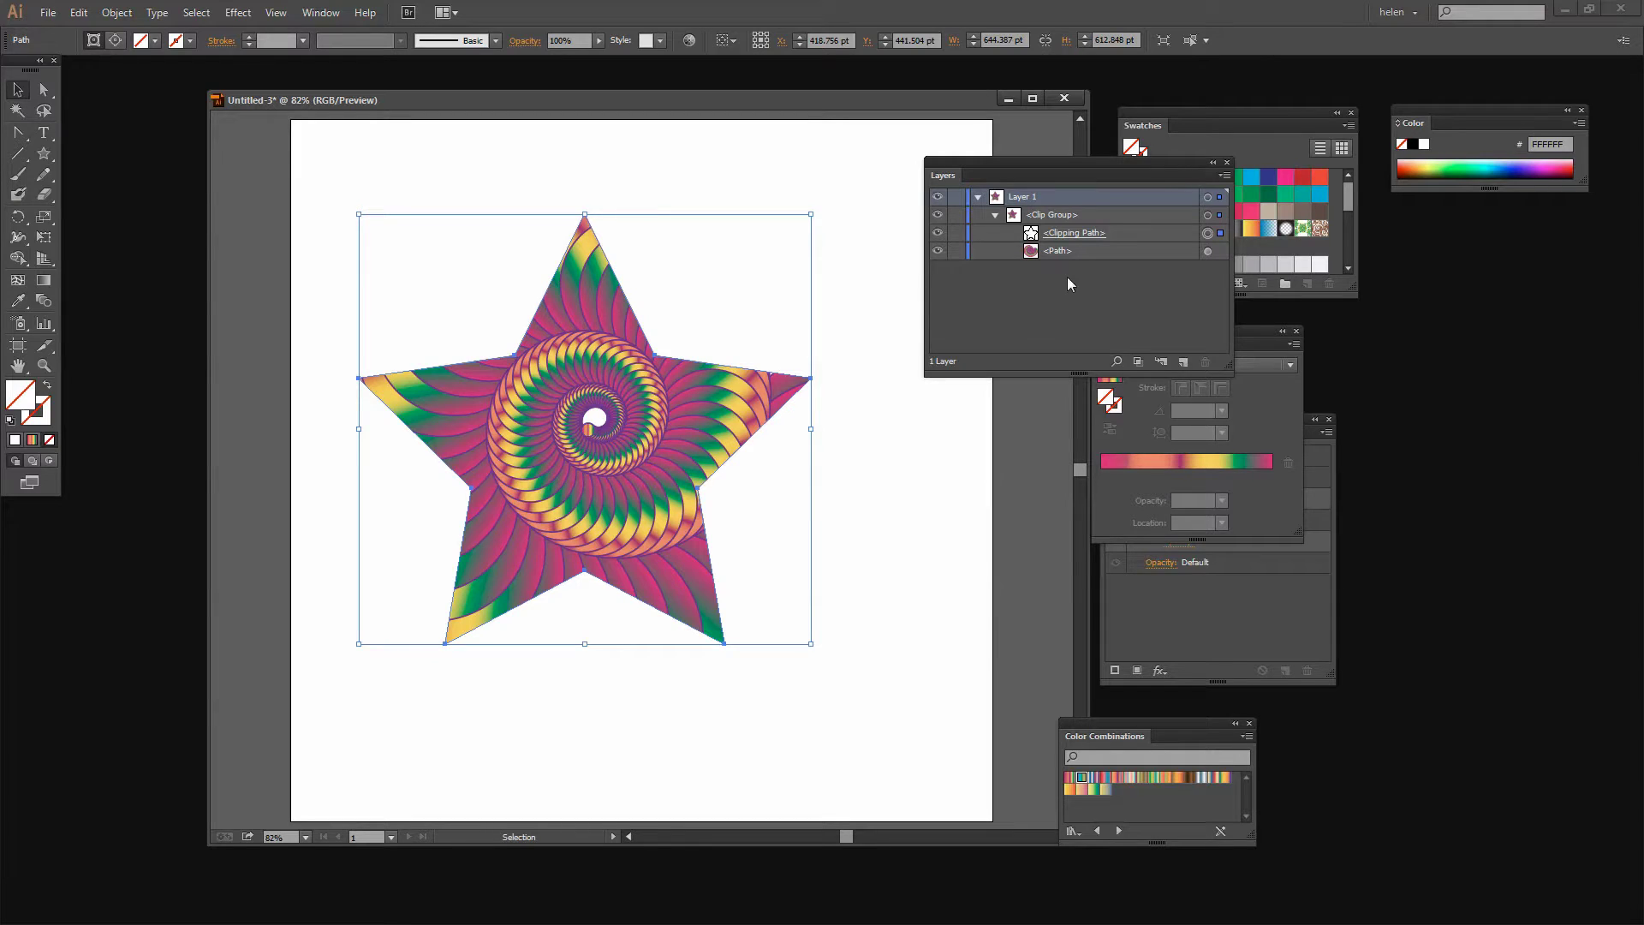
click(1166, 317)
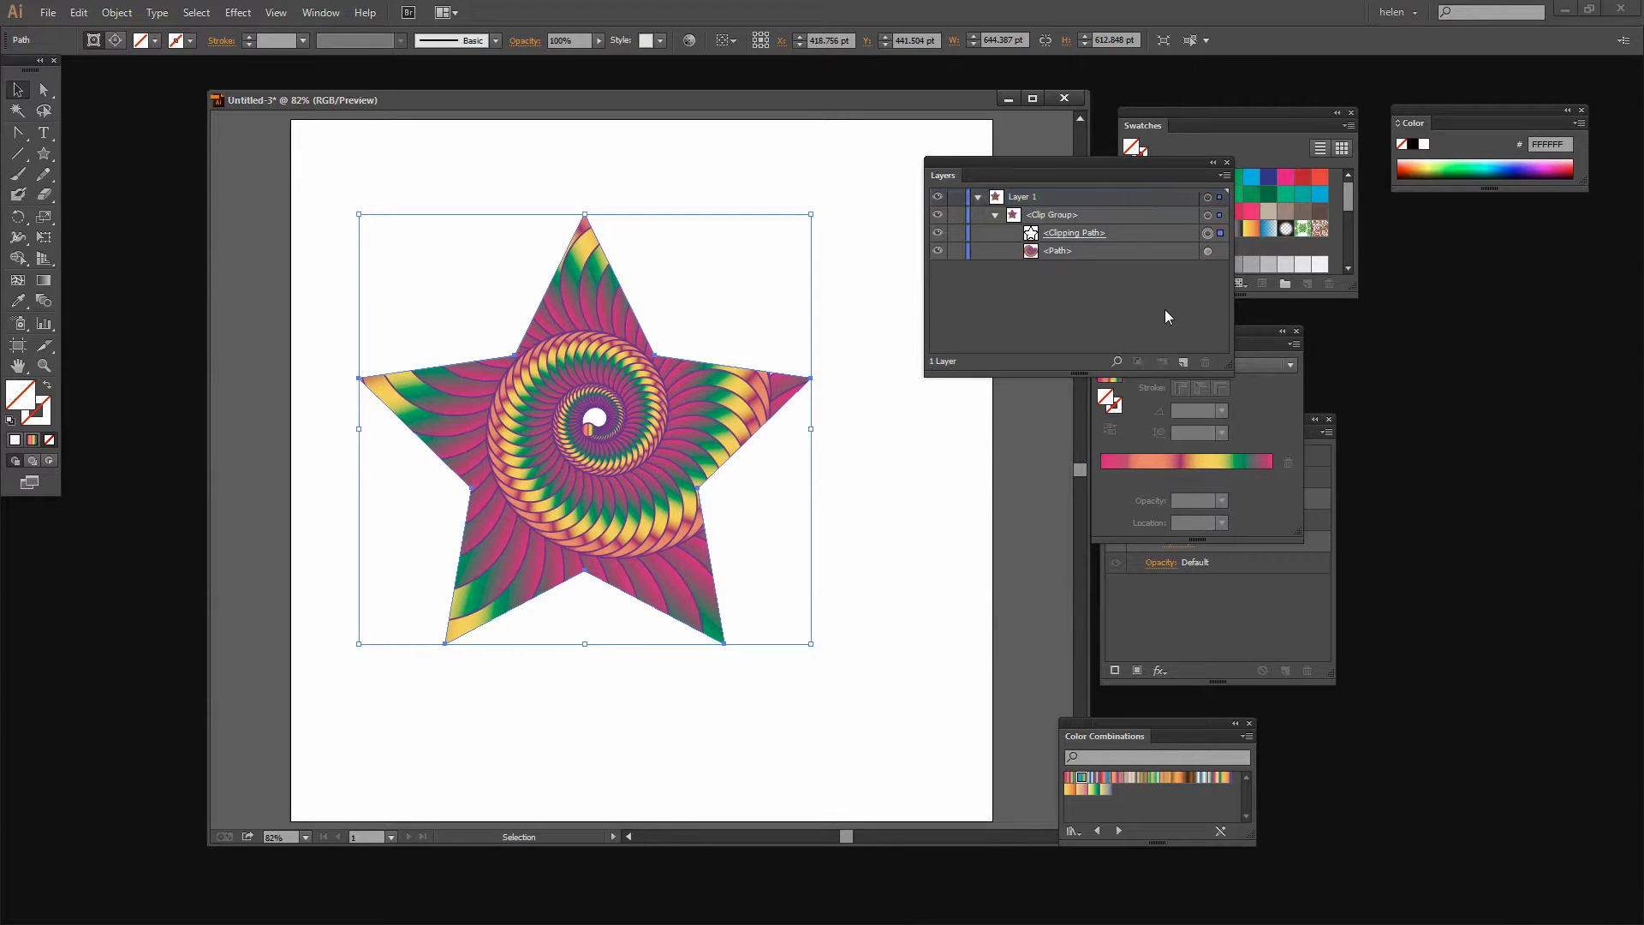
click(936, 562)
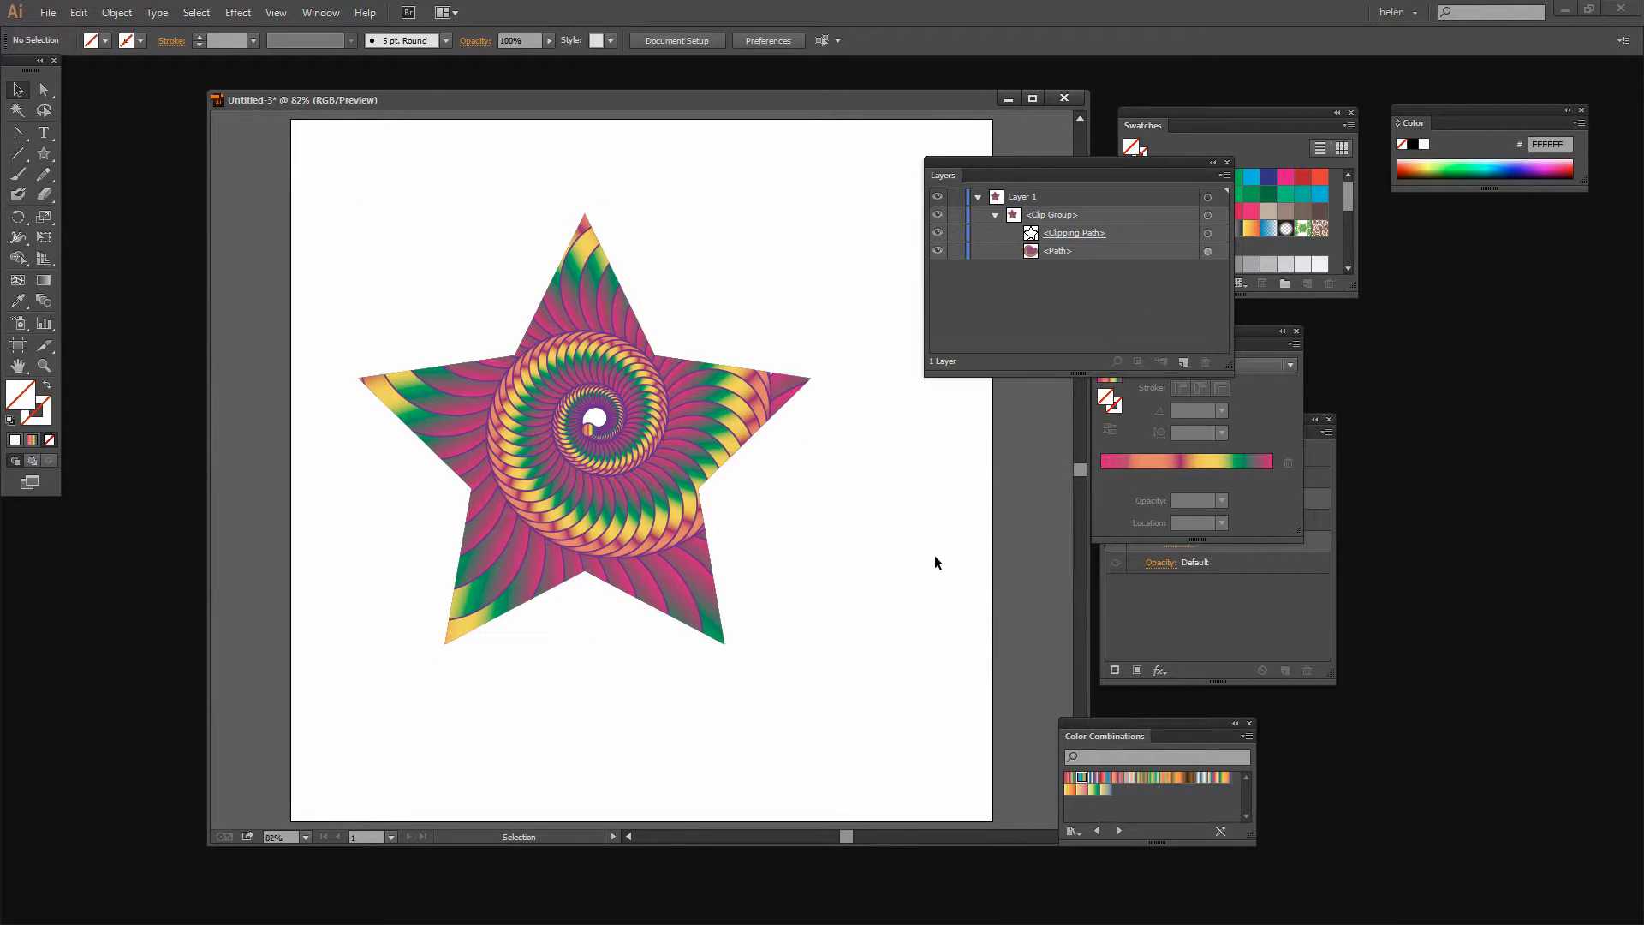